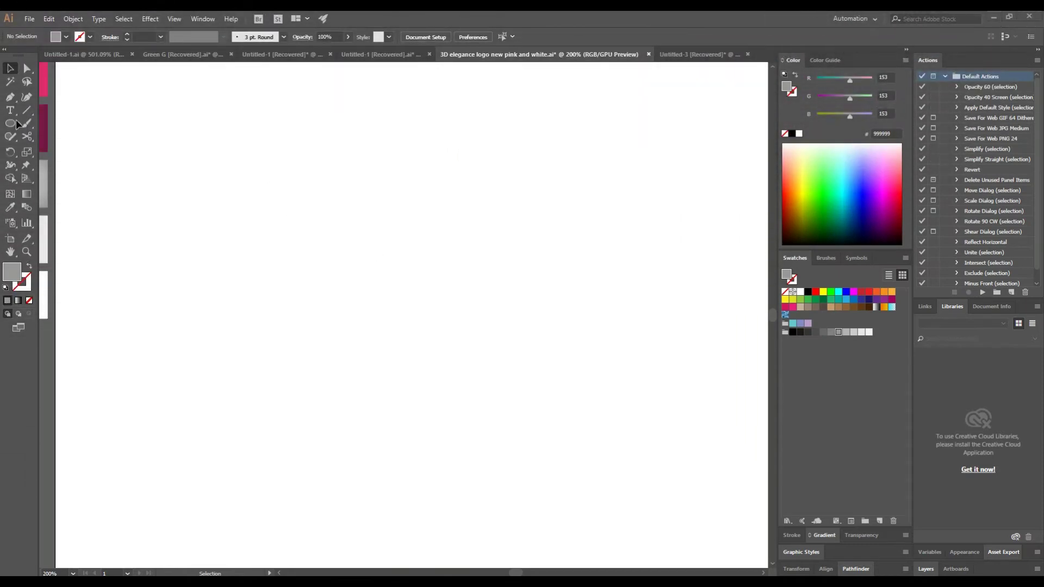
- Draw a large grey circle and paste a copy in front of it
left_click_drag(303, 177, 577, 450)
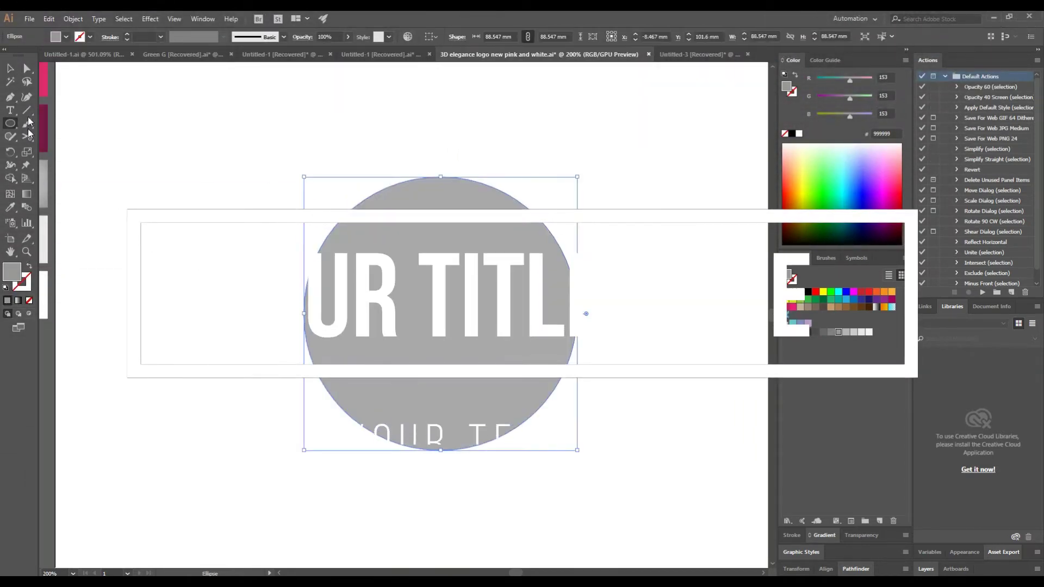
key("v")
left_click(49, 19)
left_click(60, 74)
left_click(49, 19)
left_click(60, 95)
- Move the copy left and turn it into a 30 pt black ring with no fill, expanded to a shape
left_click_drag(392, 319, 211, 320)
left_click(30, 300)
left_click(152, 36)
key("Up")
key("Up")
key("Up")
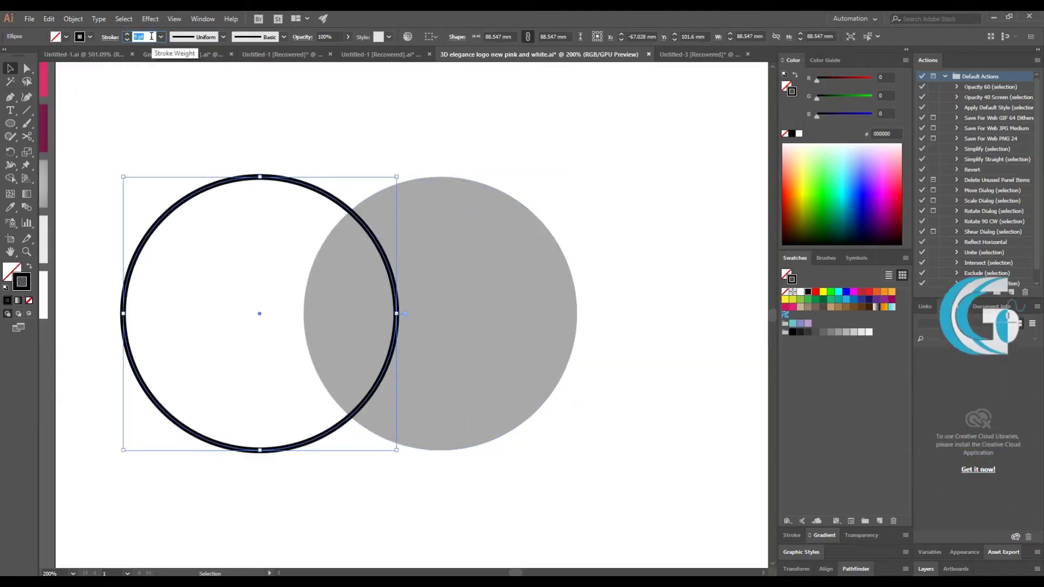
key("Up")
key("Up")
key("Up")
key("Up")
key("Up")
key("Up")
left_click(73, 19)
left_click(82, 133)
key("Return")
- Duplicate the ring to the right side and to the top centre of the circle
left_click_drag(235, 181, 595, 181)
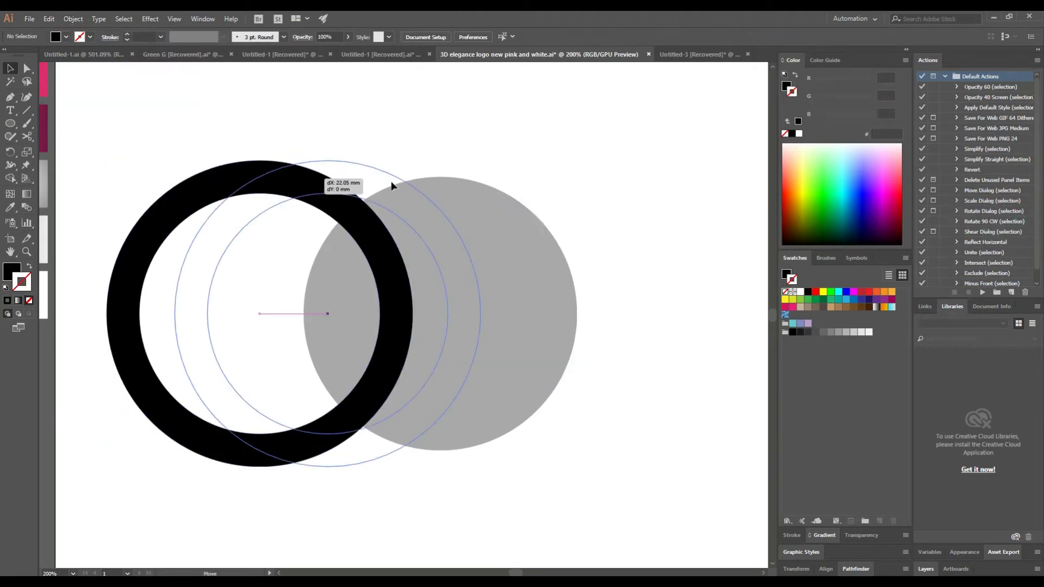
left_click(402, 246)
left_click_drag(489, 268, 389, 296)
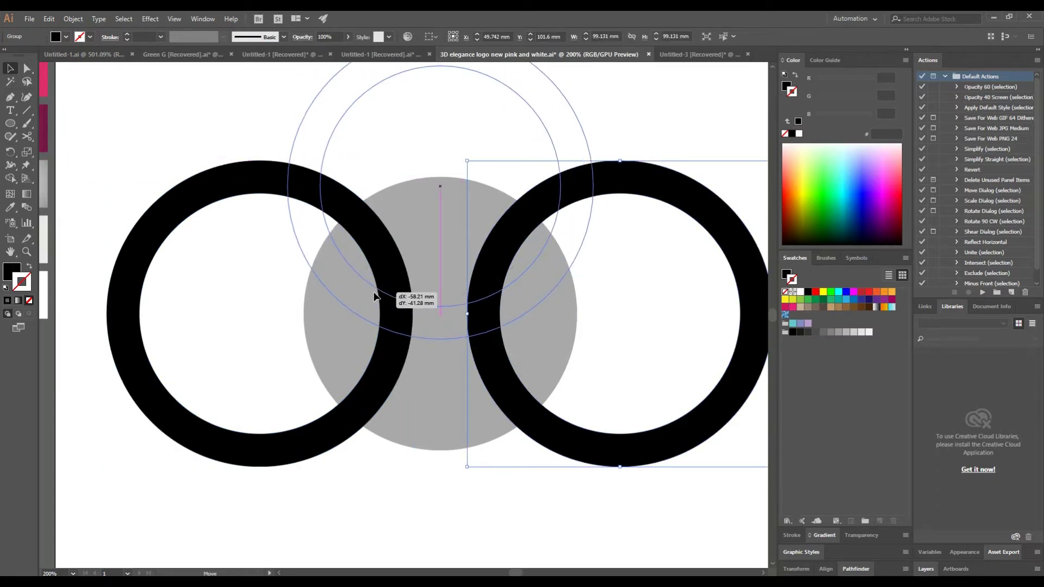
left_click_drag(389, 296, 377, 288)
- Select the three rings and grey circle, then merge the middle black pieces into an H with Shape Builder
left_click(326, 179)
left_click(543, 201, "shift")
right_click(614, 98)
left_click(641, 162)
mouse_move(246, 412)
left_mouse_down()
mouse_move(555, 136)
mouse_move(532, 183)
left_mouse_up()
left_click(11, 182)
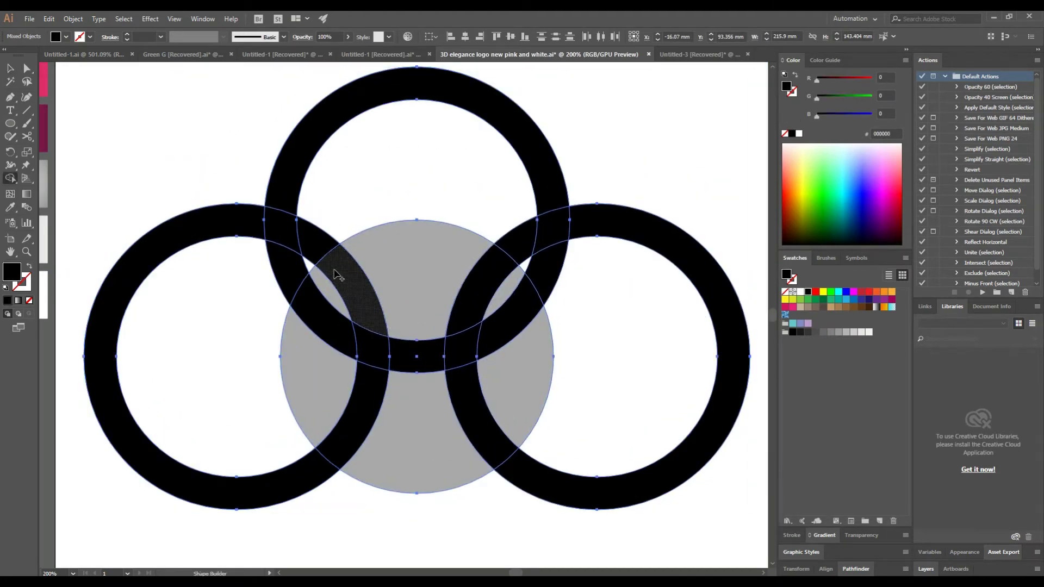
left_click(390, 359)
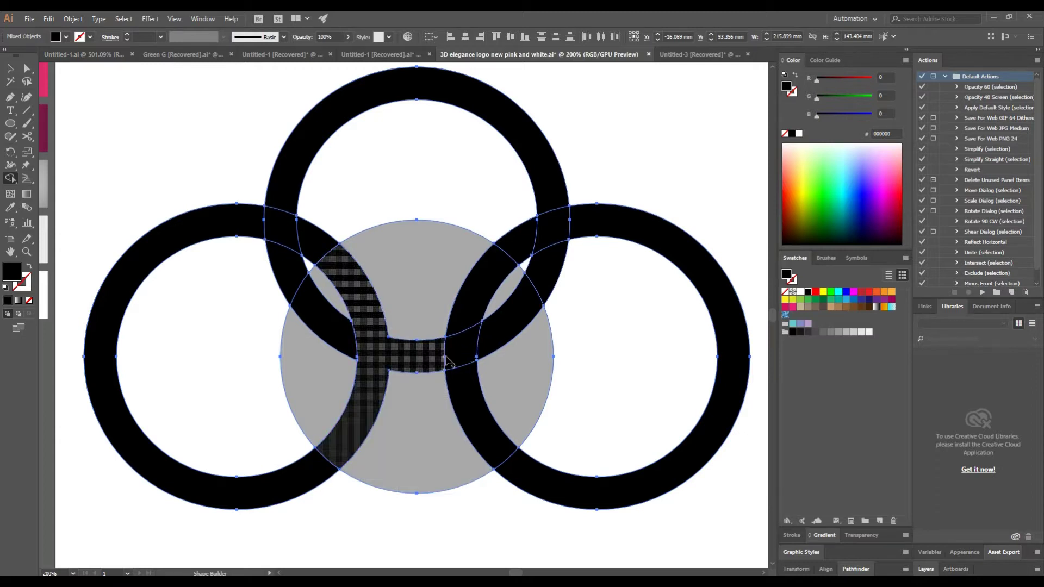
- Delete the top ring, ungroup the artwork, and delete the left and right rings
key("v")
left_click(287, 238)
key("Delete")
left_click(272, 252)
right_click(292, 234)
left_click(317, 326)
left_click(599, 216)
left_click(601, 210)
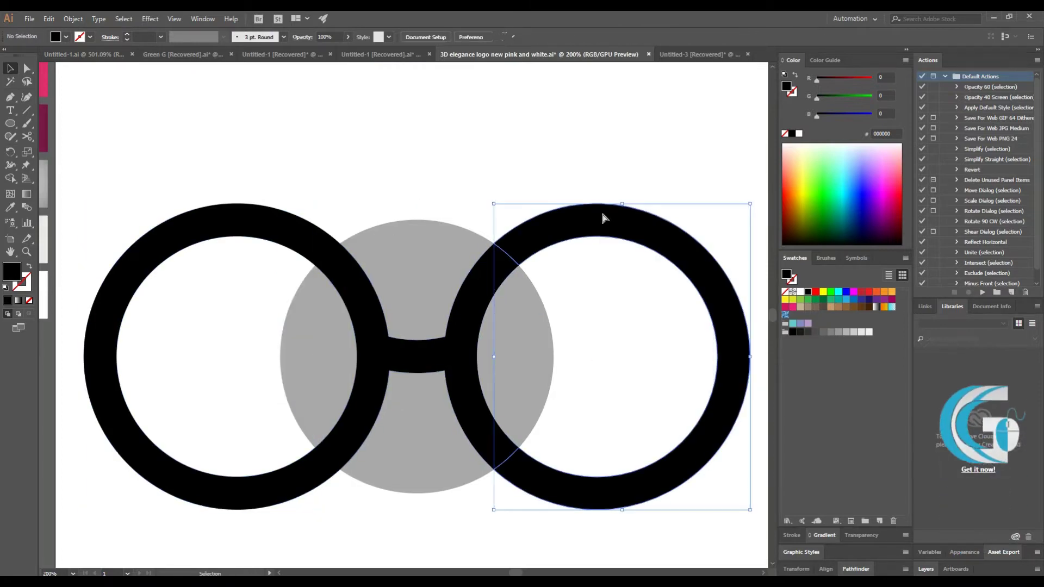
key("Delete")
left_click(240, 217)
key("Delete")
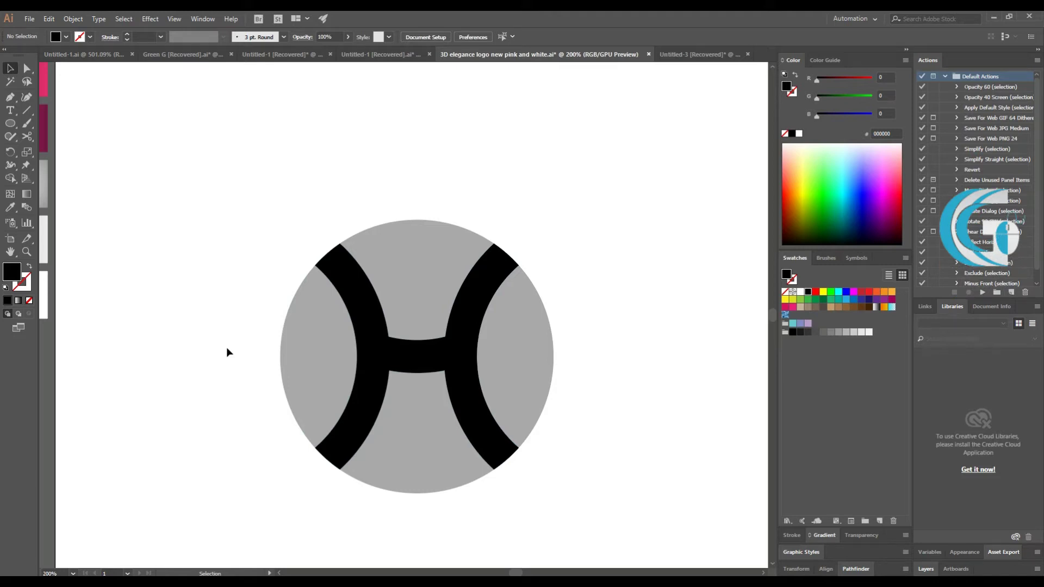
scroll(457, 354, "up", 3)
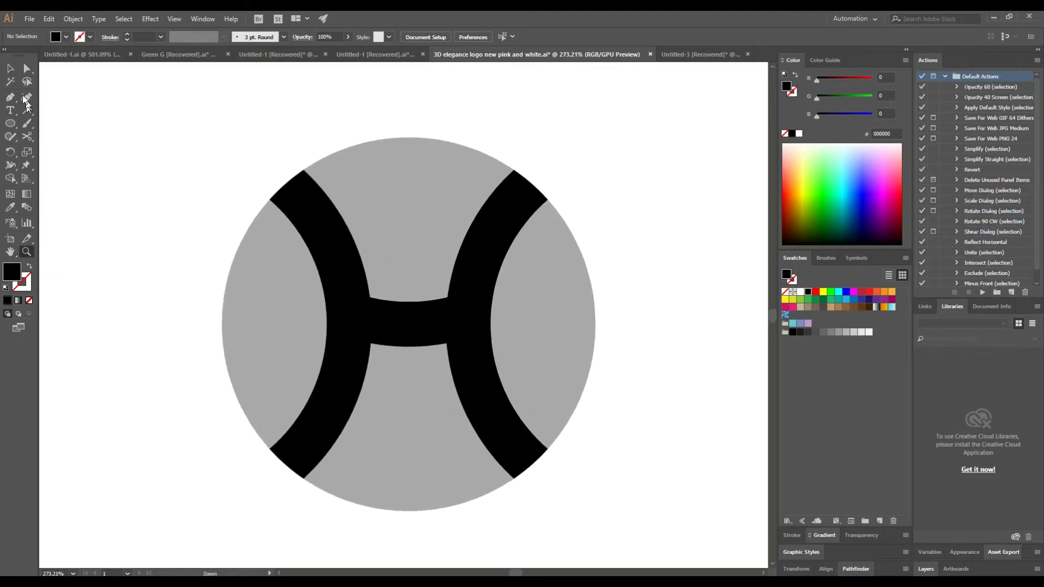
- Delete the black H and pull a copy of the top grey piece out to the left
left_click(349, 319)
key("Delete")
left_click(408, 227)
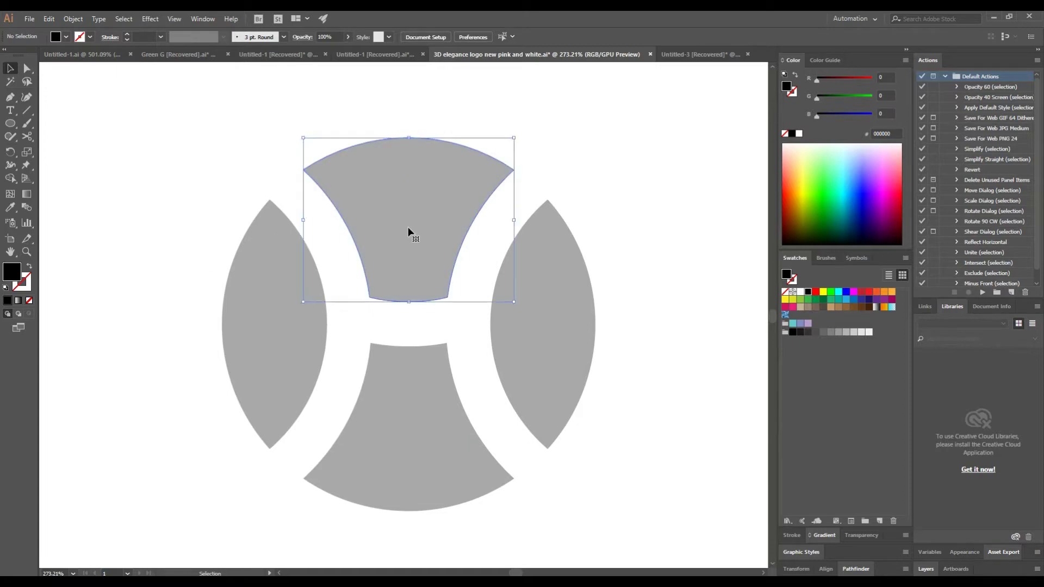
left_click(186, 217)
left_click_drag(186, 222, 251, 224)
left_click_drag(505, 231, 217, 231)
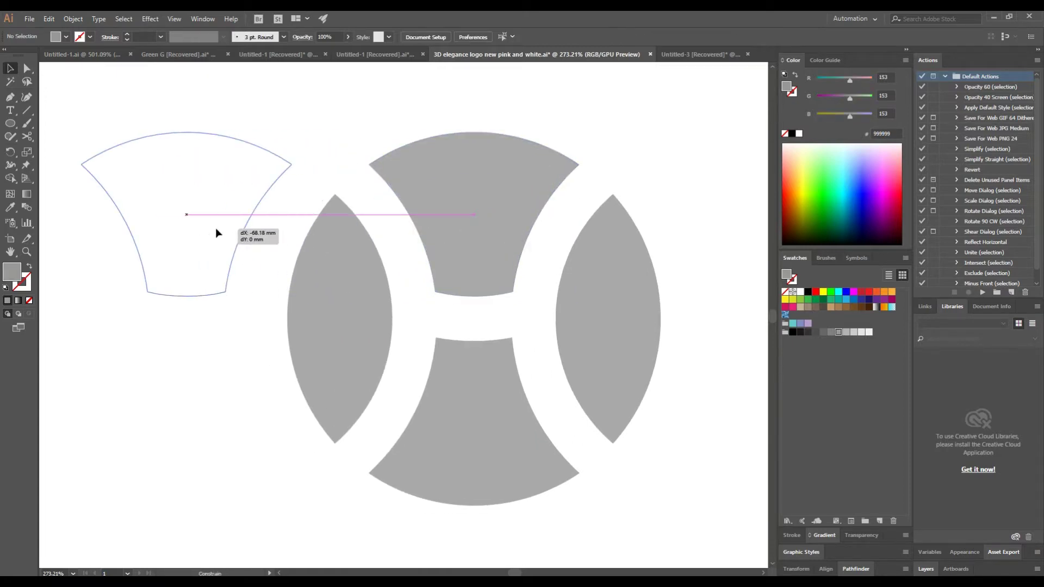
- Cut off the copy's top arc with Scissors and stroke the remaining open path 6 pt black with no fill
left_click(82, 164)
left_click(185, 136)
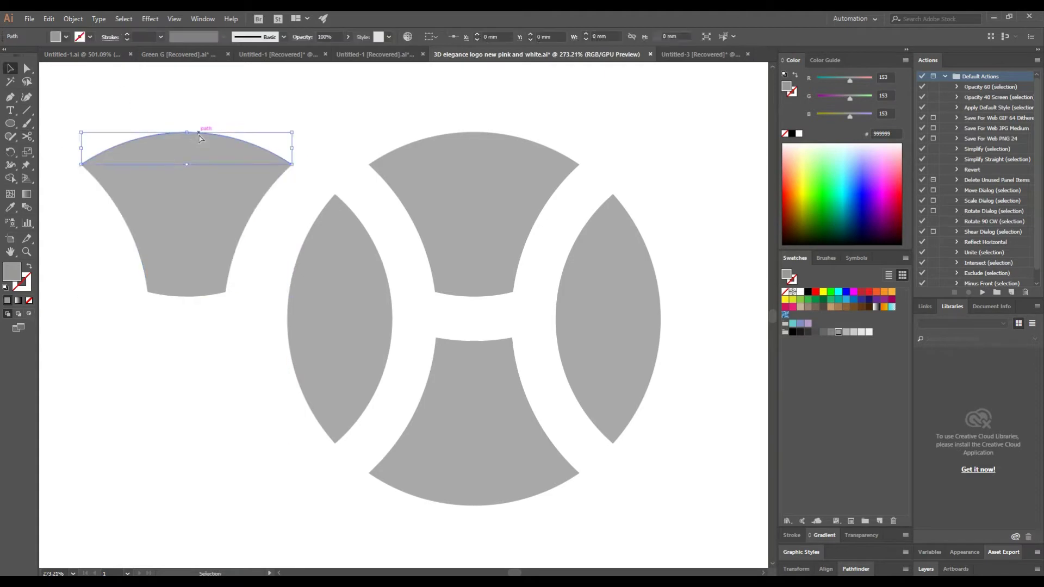
key("Delete")
left_click(31, 300)
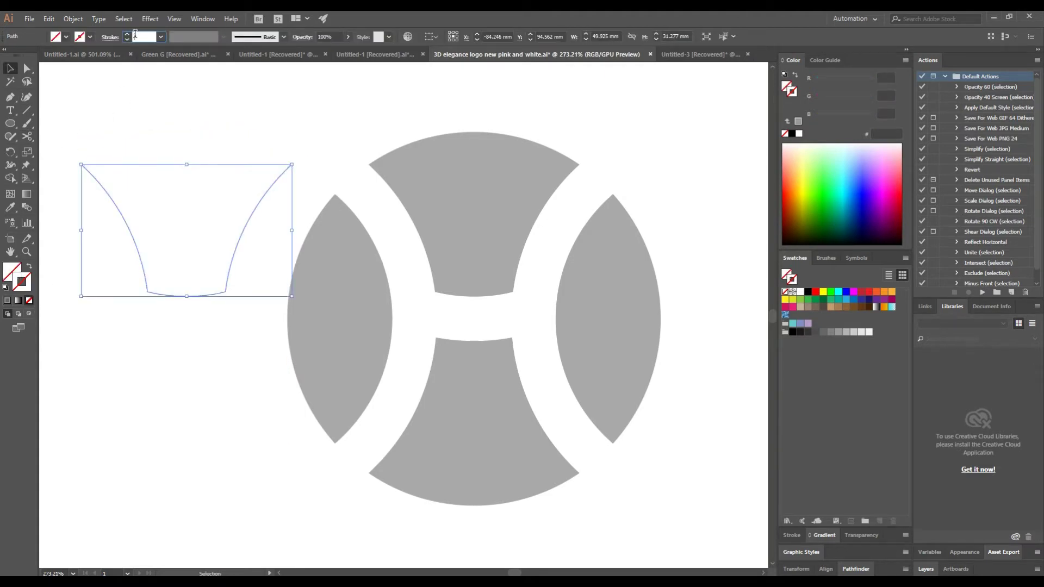
type("16")
key("Return")
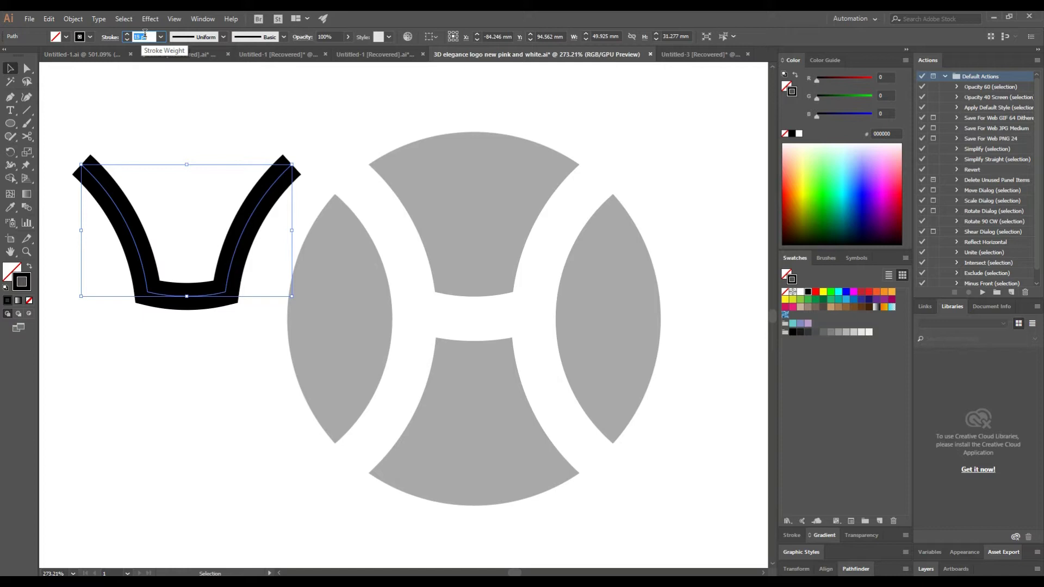
- Taper the stroke with a pointed width profile, place it in the top piece, and expand its appearance
left_click(224, 37)
left_click(190, 69)
left_click(243, 116)
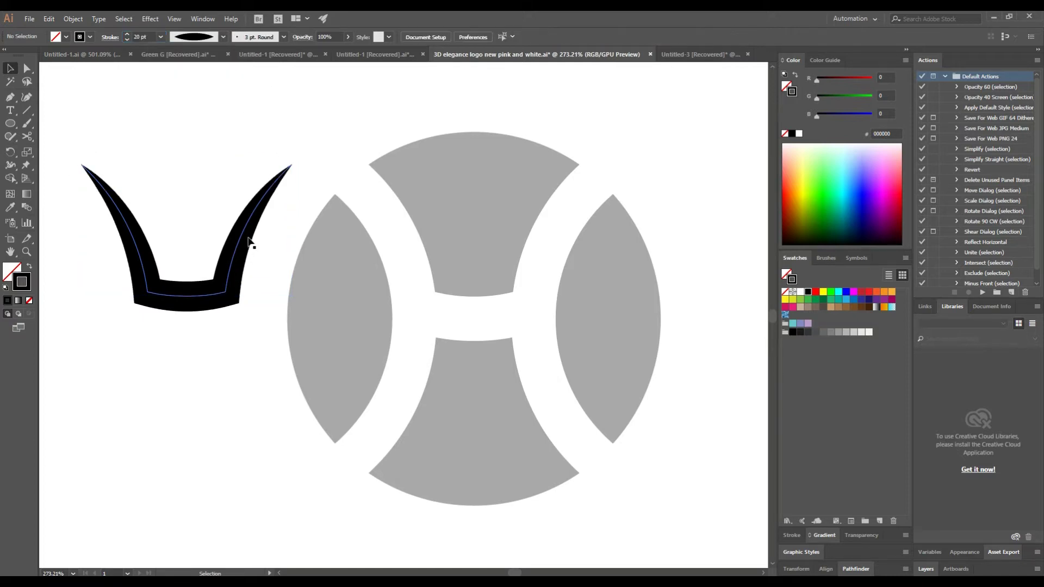
left_click_drag(532, 261, 533, 261)
left_click(73, 19)
left_click(109, 146)
left_click(450, 291)
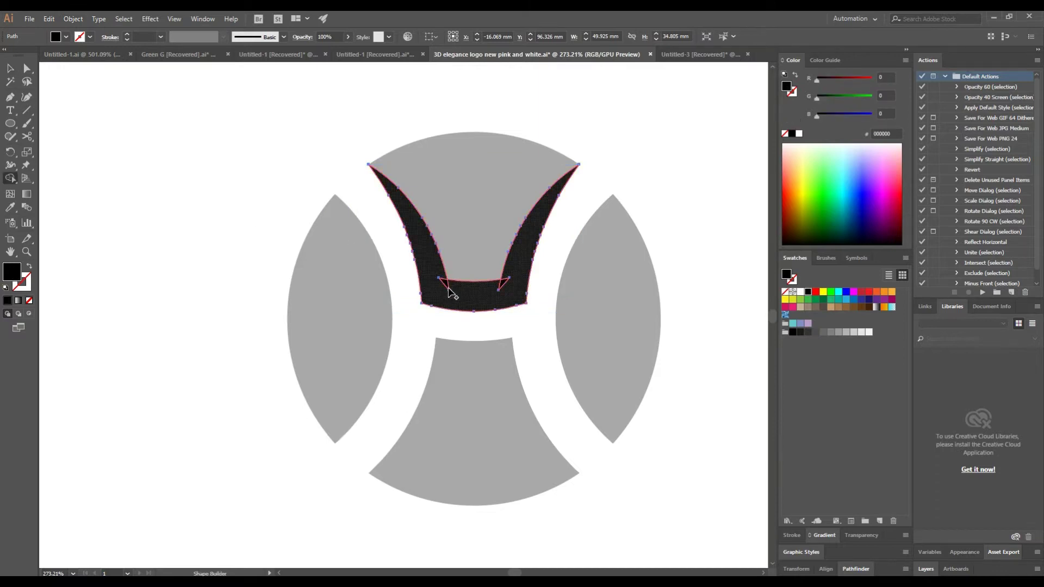
left_click(6, 70)
left_click(94, 139)
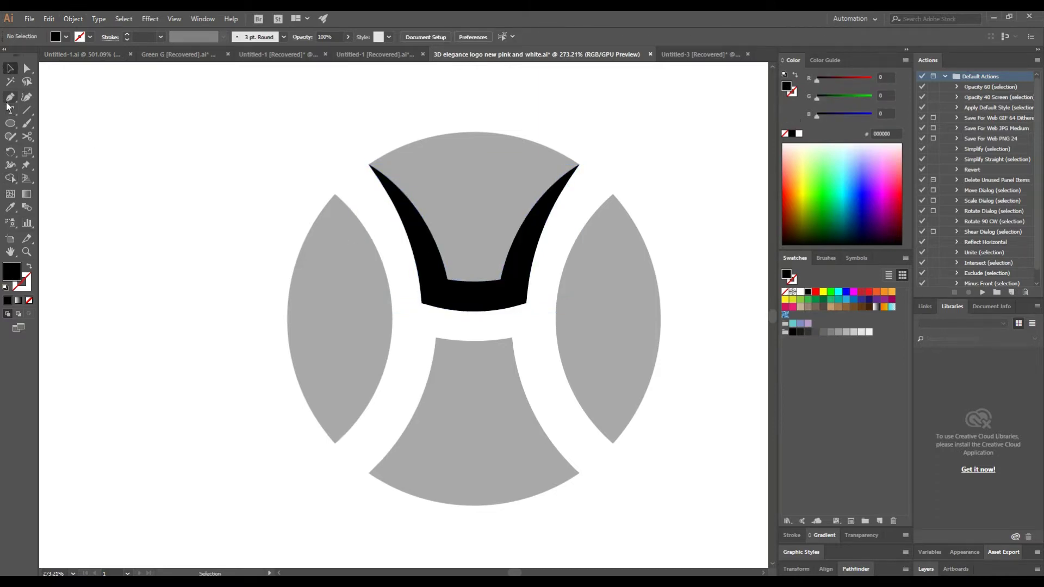
- Divide the black horn with a Pen line and merge its left slivers using Shape Builder
left_click_drag(451, 283, 466, 299)
key("v")
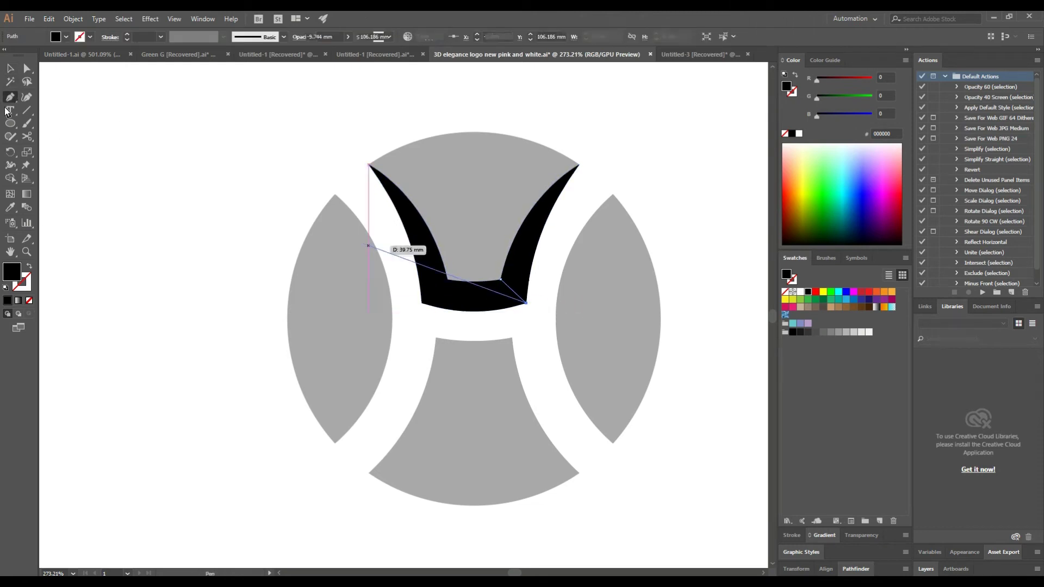
key("v")
left_click(523, 297)
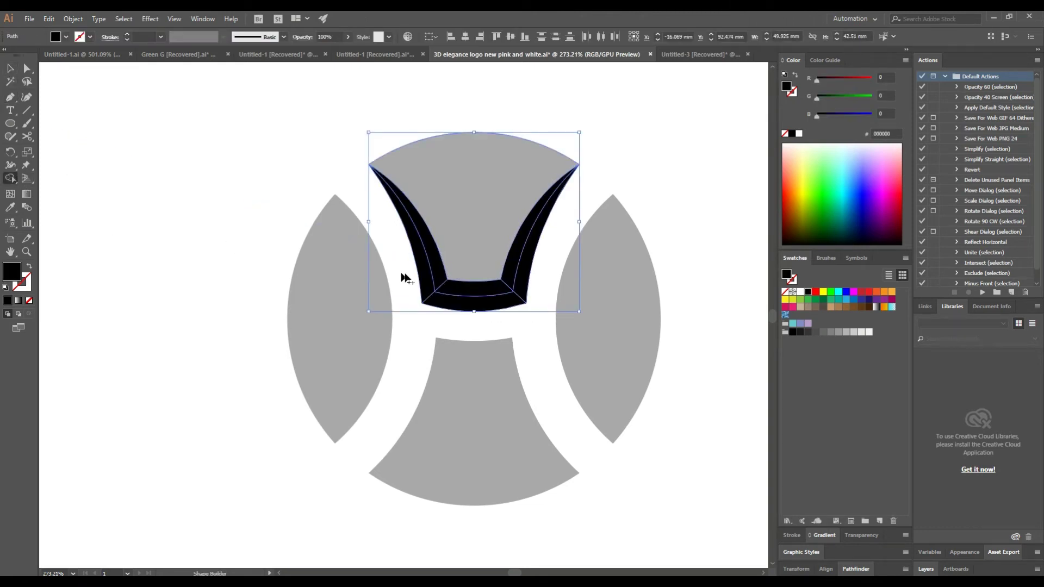
left_click(441, 280)
key("v")
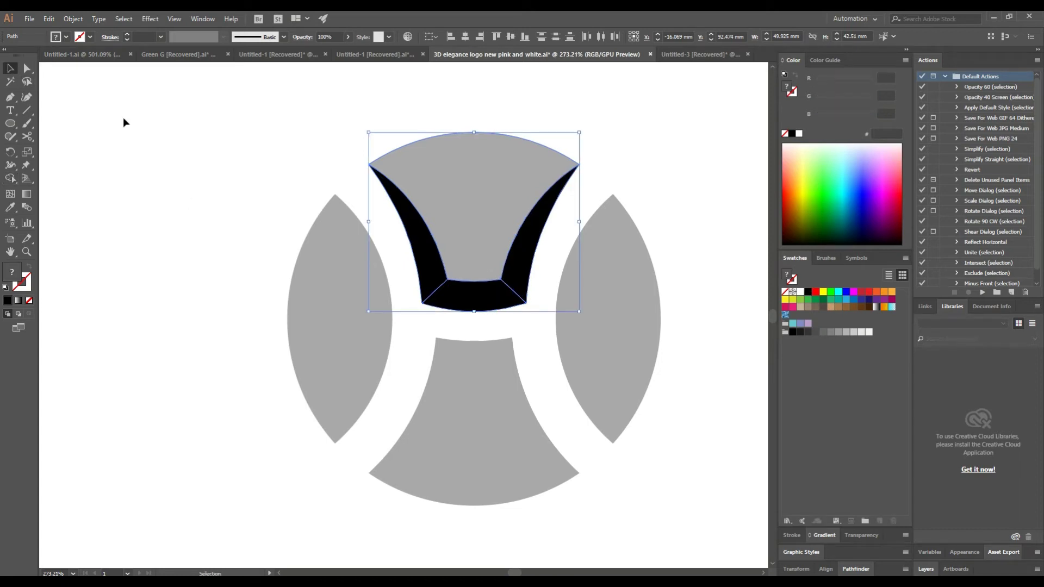
left_click(124, 121)
- Draw an unfilled circle enclosing the whole logo
key("l")
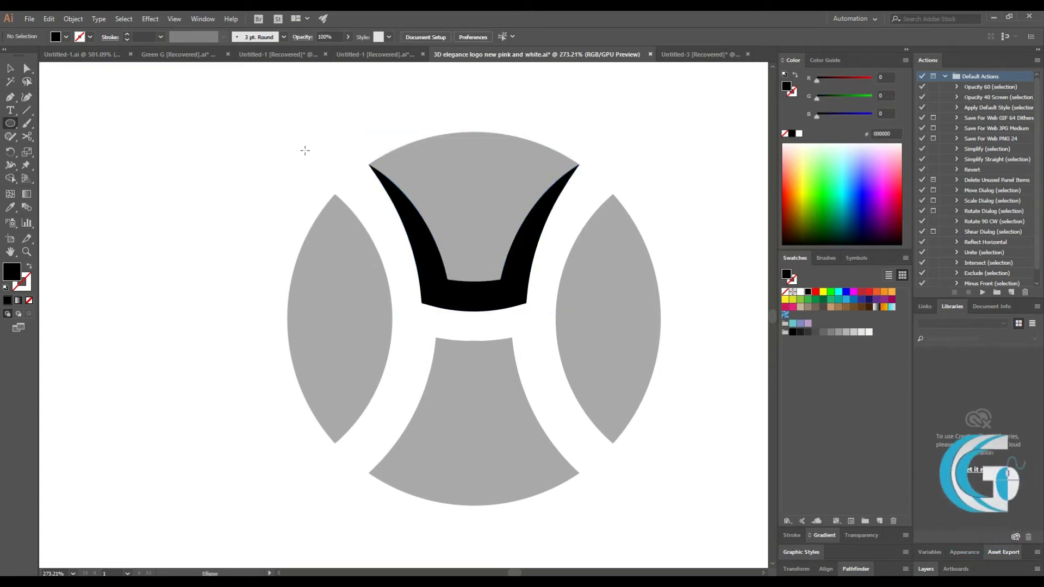
mouse_move(287, 131)
left_mouse_down()
mouse_move(651, 503)
mouse_move(662, 437)
left_mouse_up()
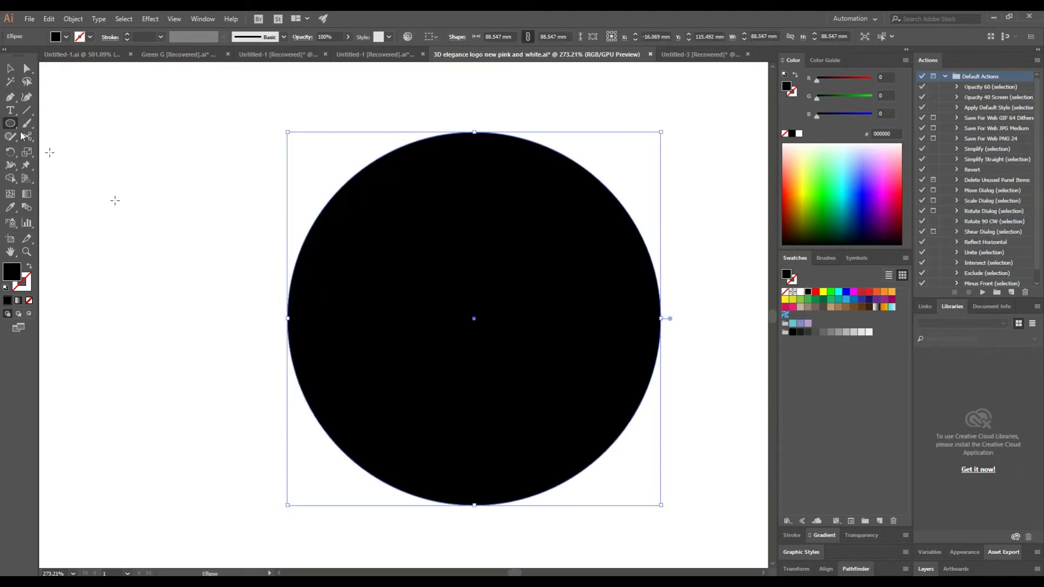
left_click(29, 300)
left_click(390, 238)
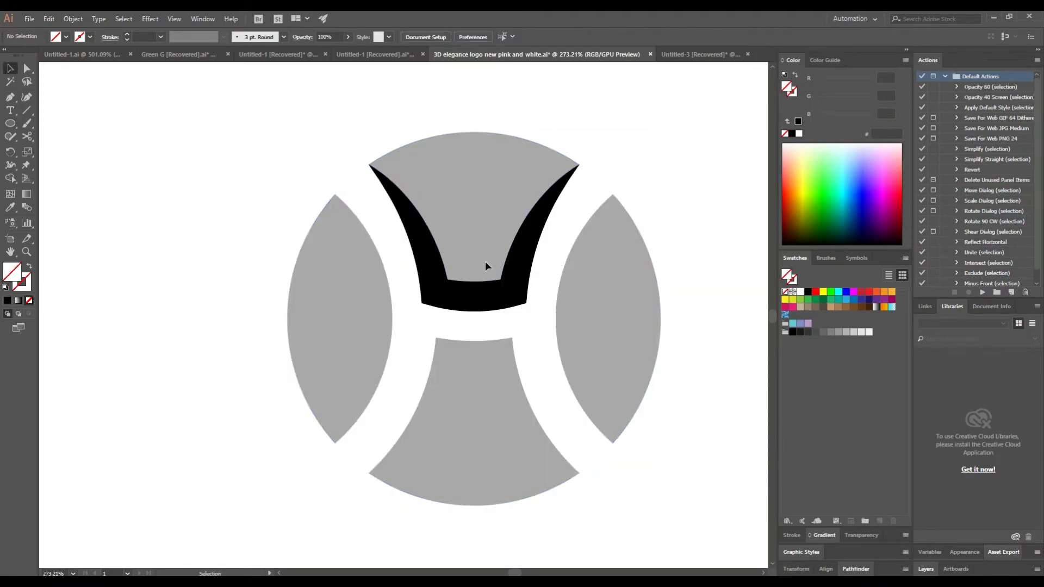
- Select the entire logo and move it up and to the left
right_click(469, 268)
left_click(390, 230)
left_click(493, 278)
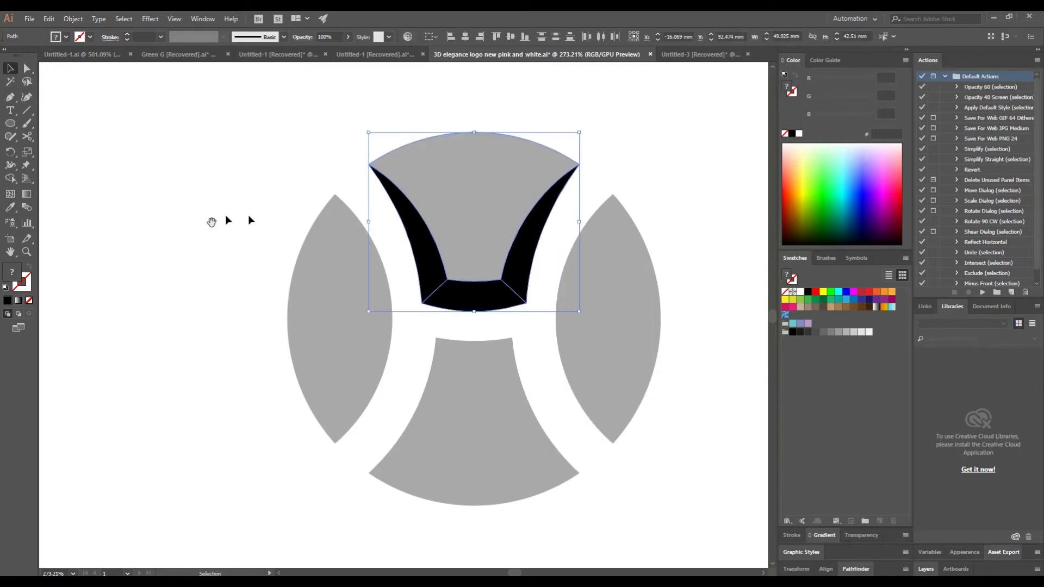
left_click_drag(209, 221, 321, 330)
left_click_drag(320, 238, 707, 504)
left_click_drag(609, 402, 606, 385)
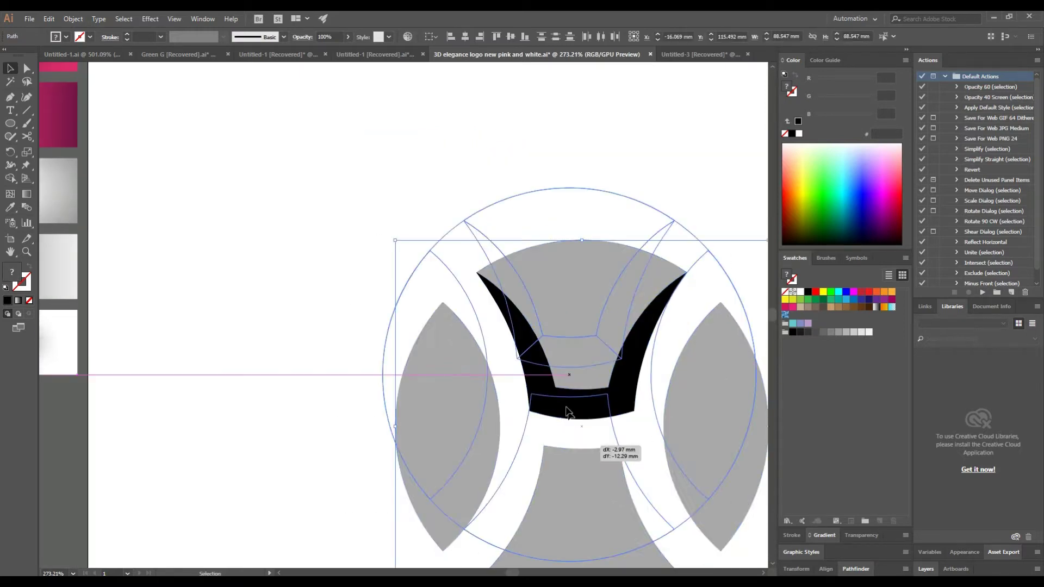
mouse_move(422, 375)
left_mouse_down()
mouse_move(415, 281)
mouse_move(362, 273)
left_mouse_up()
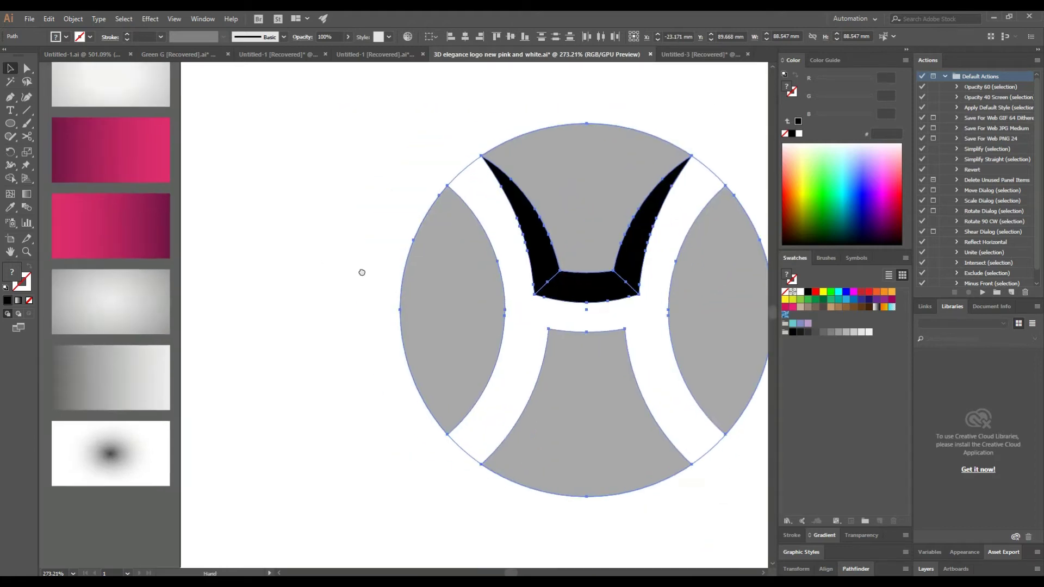
- Fill the left and right horns with the pink gradient swatch
left_click(537, 241)
left_click(113, 156)
left_click(298, 147, "ctrl")
left_click(642, 256, "ctrl")
left_click(100, 170)
key("v")
left_click(823, 535)
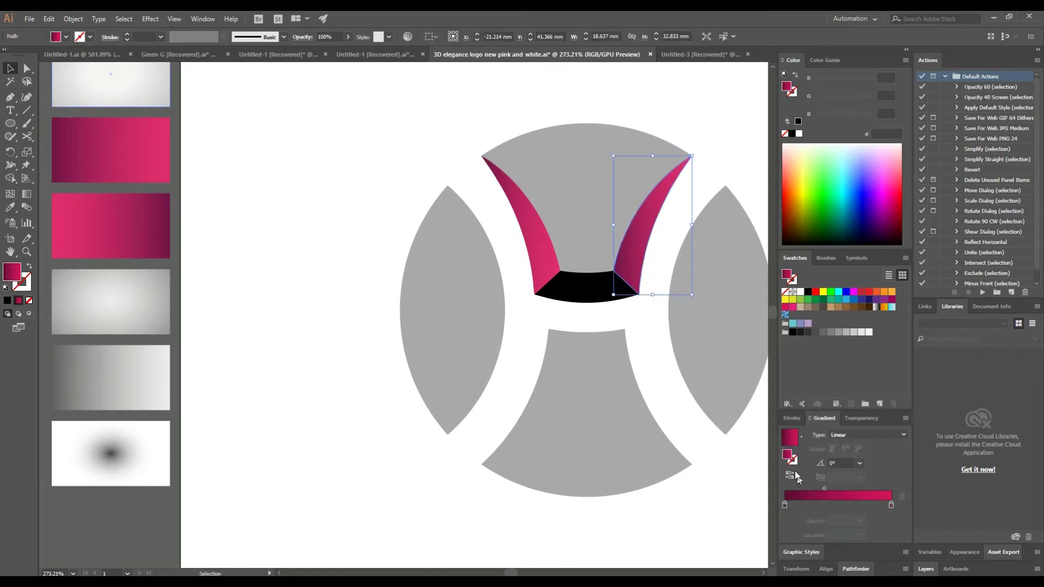
left_click(658, 258)
- Give the bottom bevel piece the pink gradient at a 90° angle, reversed
left_click(514, 419)
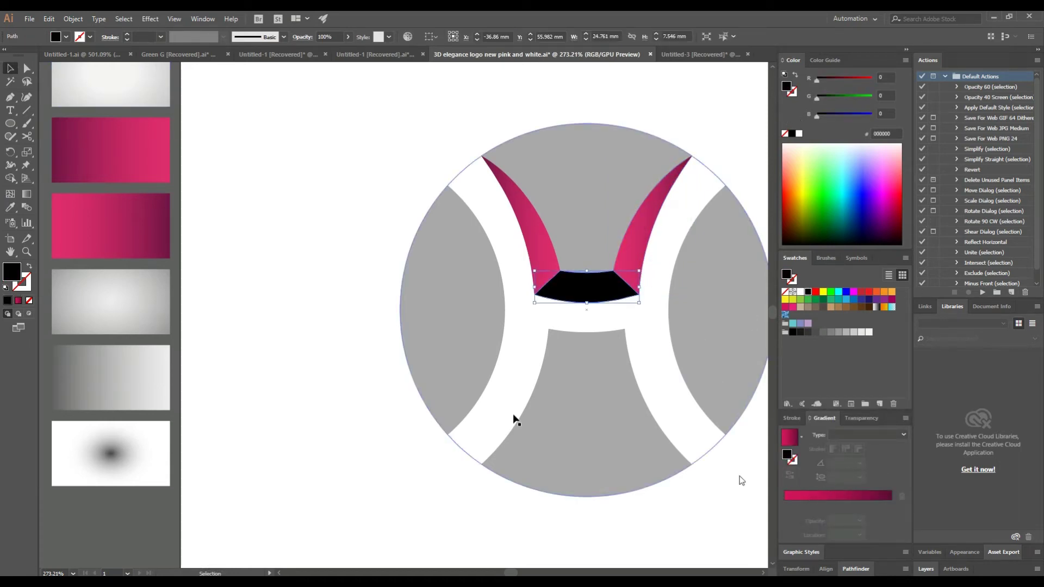
left_click(6, 210)
left_click(145, 227)
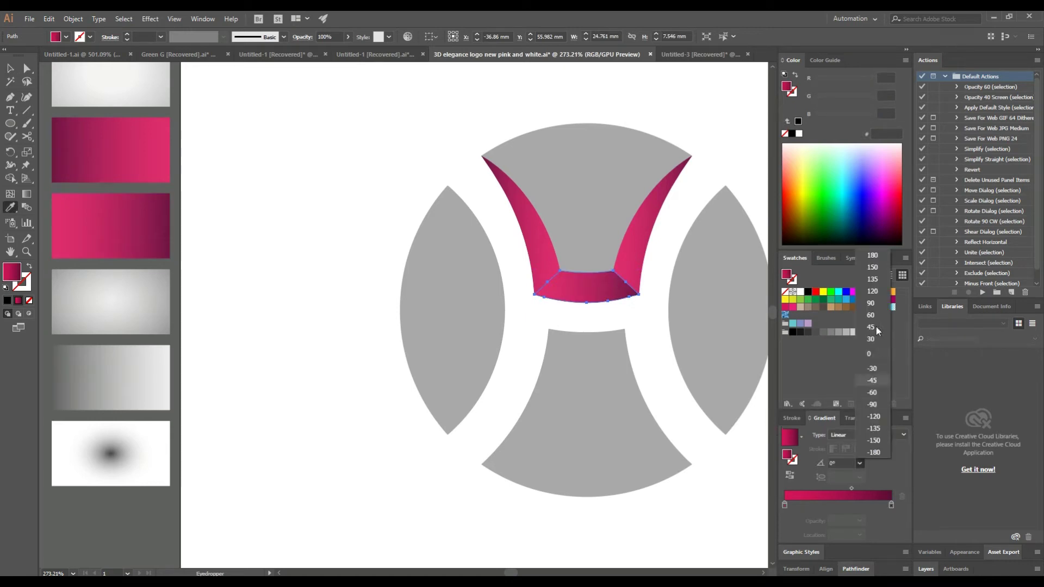
left_click(874, 306)
left_click(790, 475)
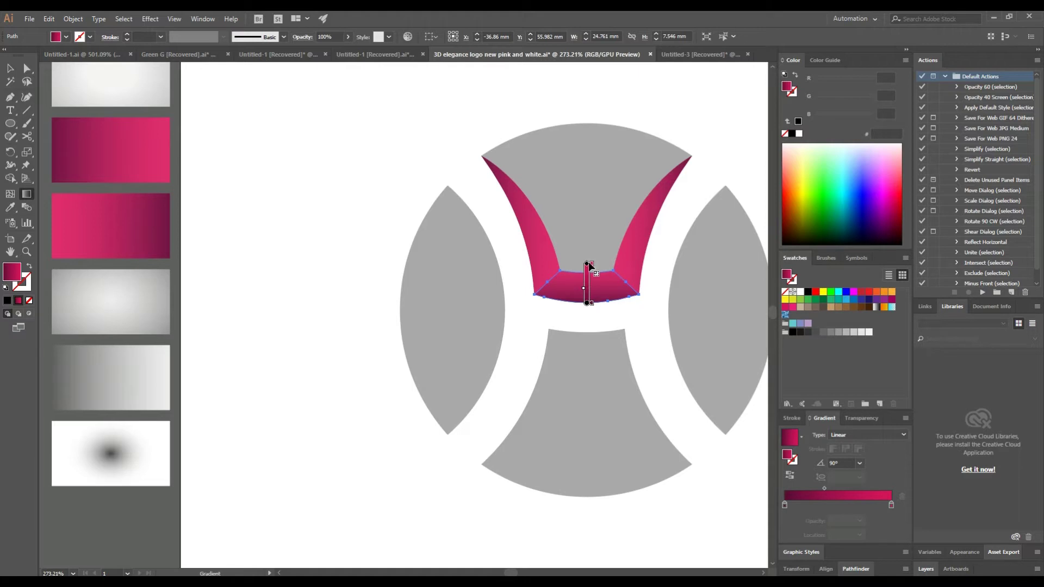
left_click(9, 68)
left_click(353, 198)
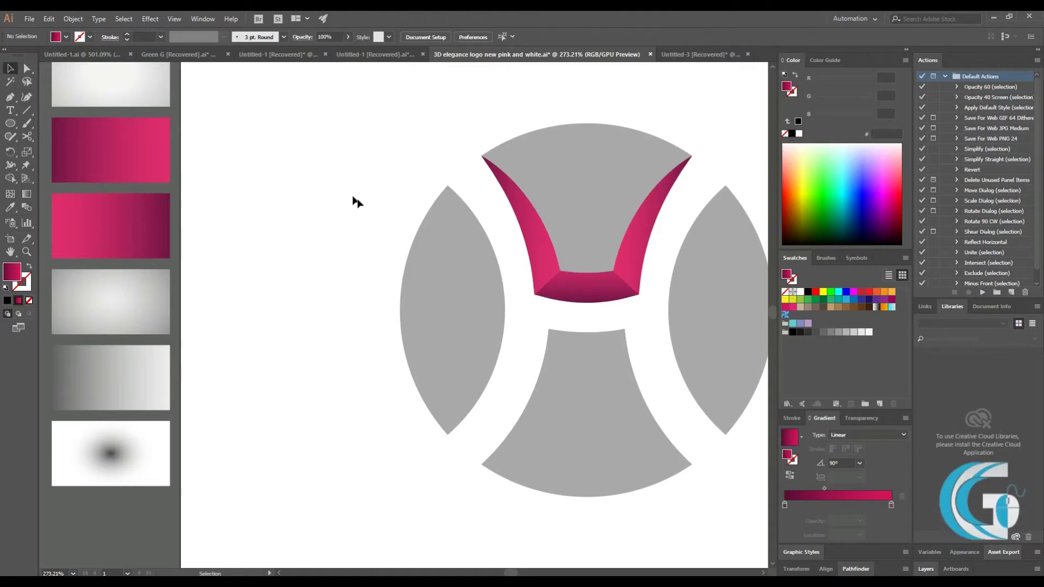
- Delete the lower grey shape, reflect a horizontal copy of the upper half, and place it below
key("ctrl+minus")
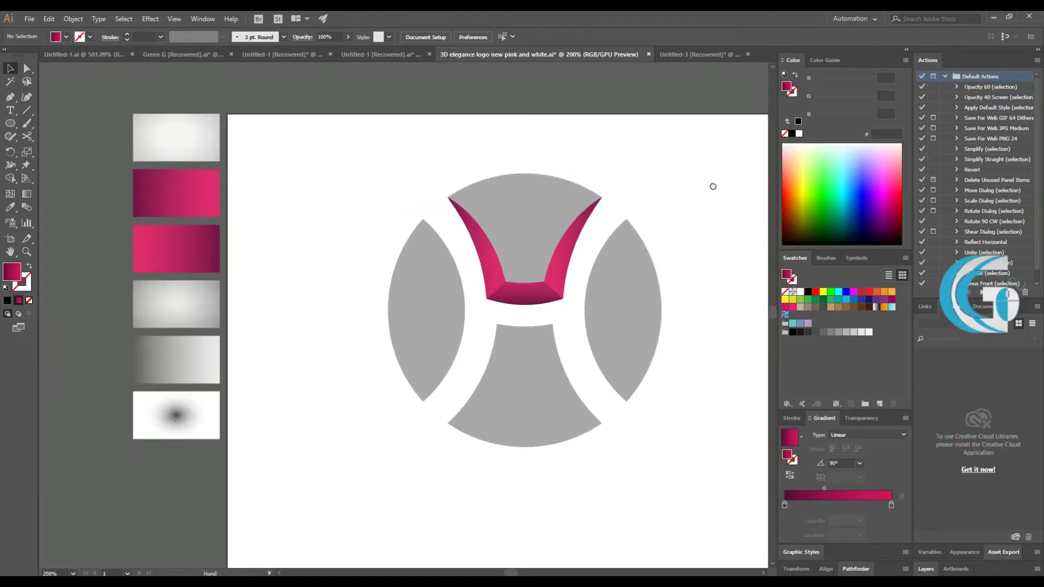
left_click(538, 380)
key("Delete")
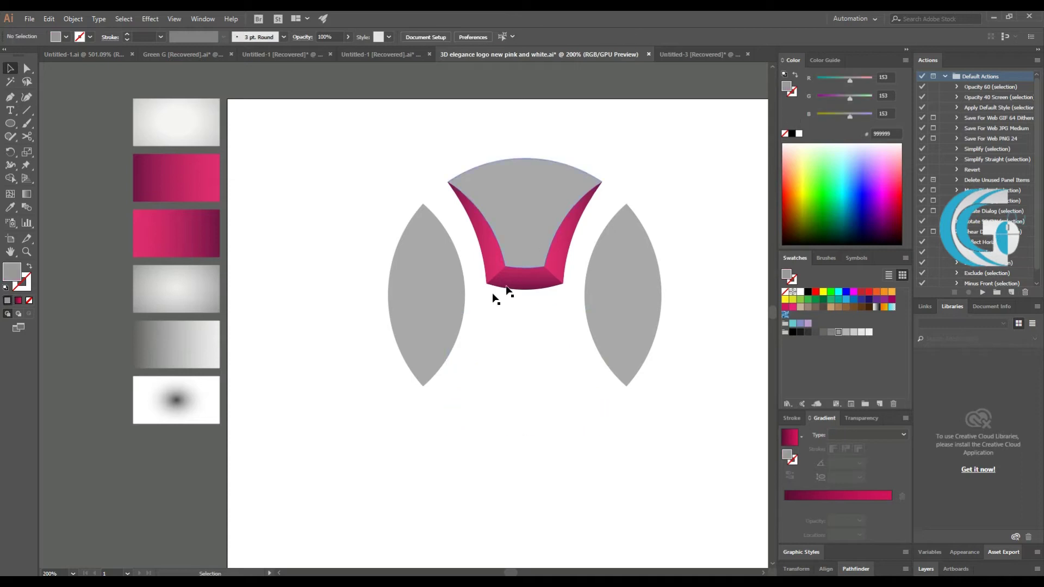
left_click(573, 237)
right_click(574, 238)
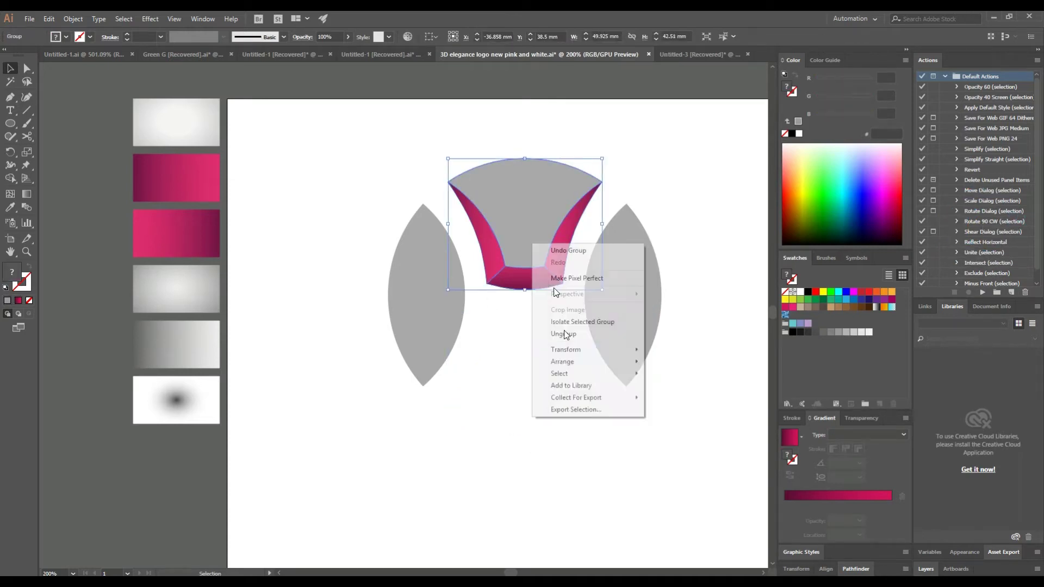
left_click(698, 397)
left_click(474, 241)
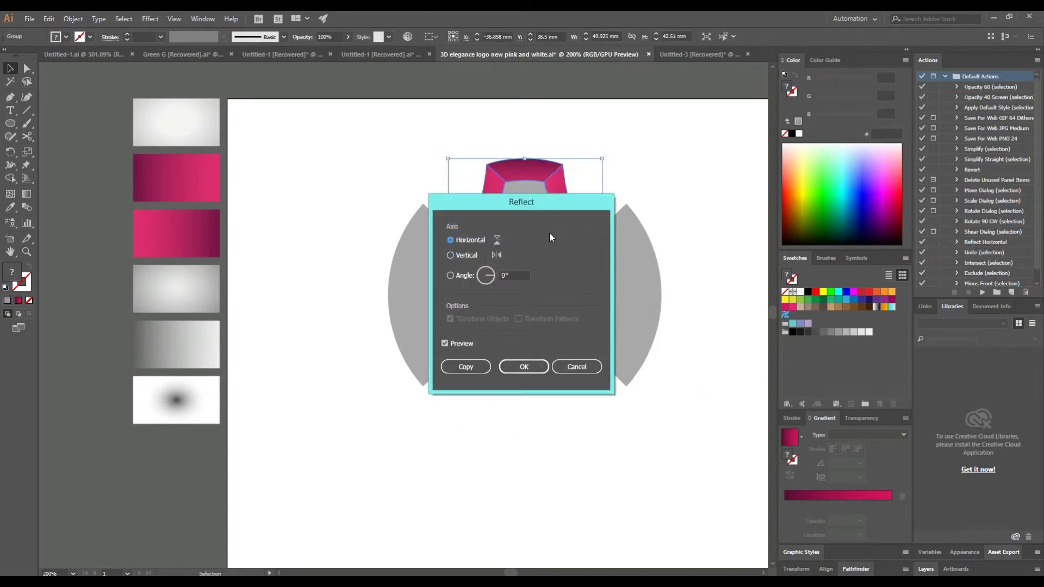
left_click_drag(549, 238, 330, 305)
left_click(246, 435)
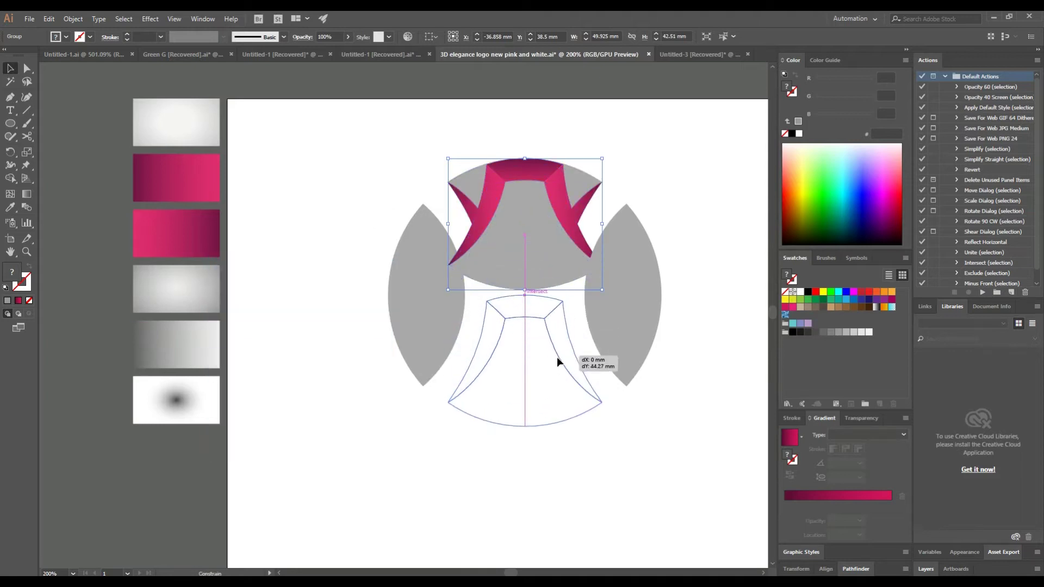
left_click_drag(553, 271, 555, 409)
- Show all hidden objects, select the background circle, then clear the selection
key("ctrl+alt+3")
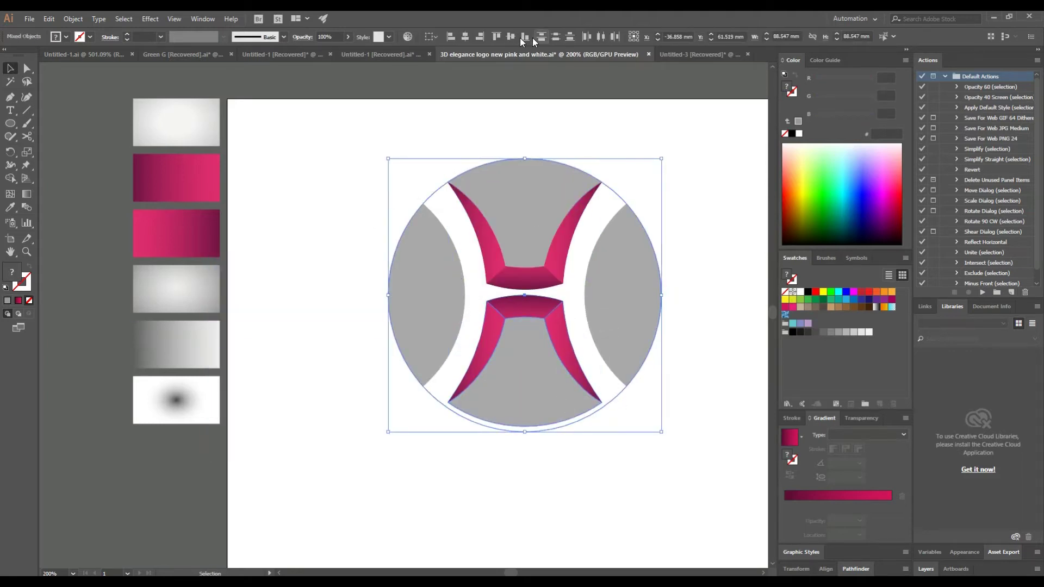
left_click(560, 126)
left_click(609, 197)
key("a")
key("ctrl+shift+a")
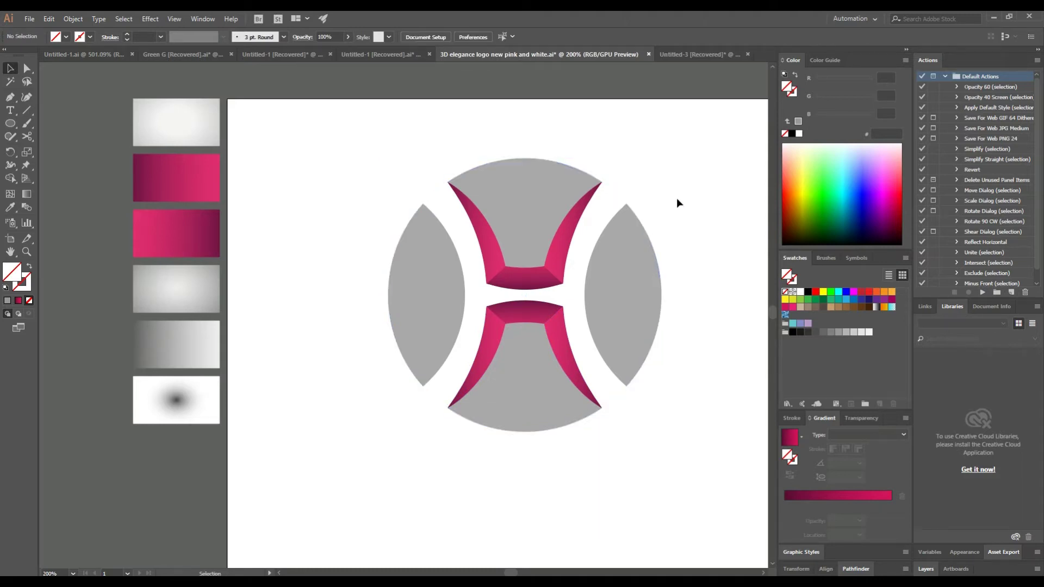
- Copy a grey lens to the left, cut it at top and bottom points, and delete its left half
left_click(617, 309)
left_click(433, 285, "shift")
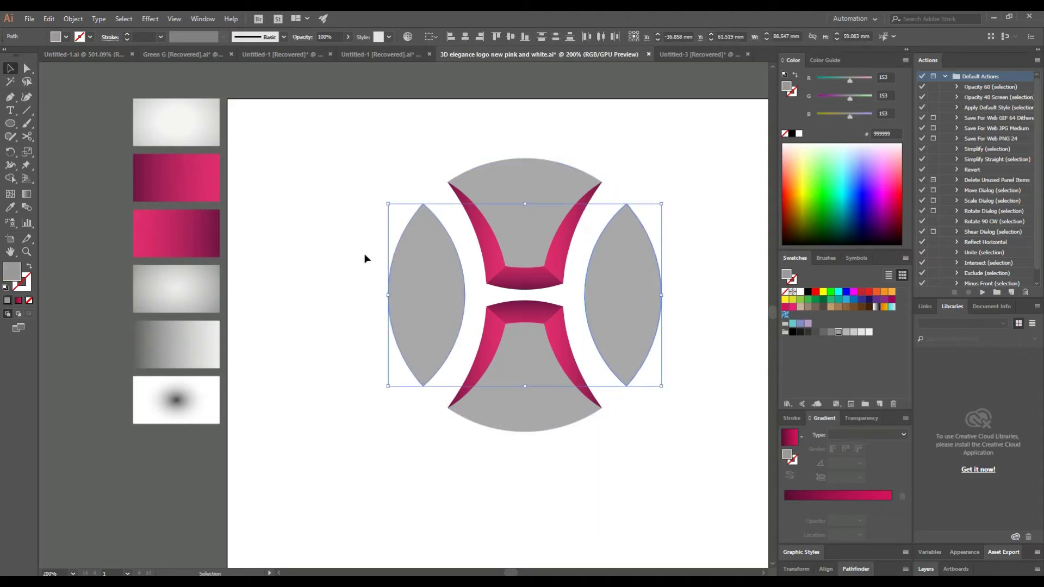
left_click_drag(315, 288, 315, 287)
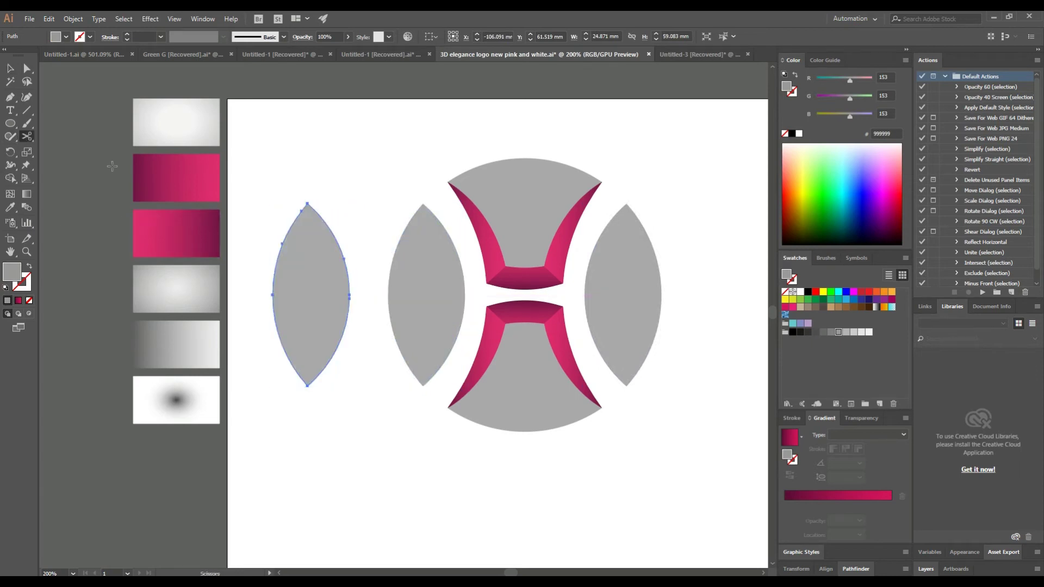
left_click(307, 202)
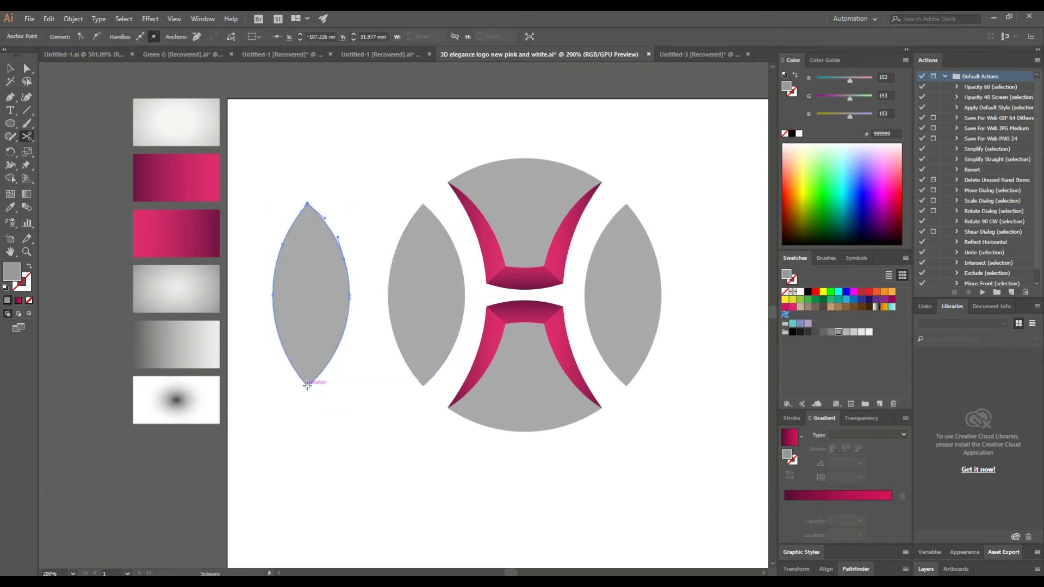
left_click(292, 298)
key("Delete")
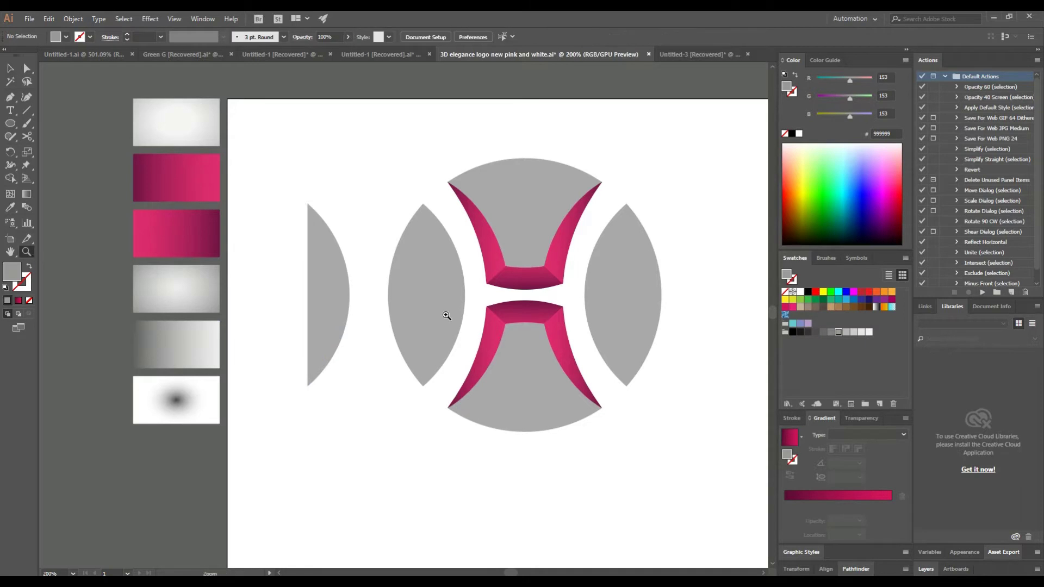
- Turn the half-lens into a 28 pt lens-profile stroke, move it onto the left lens, and expand it
scroll(446, 315, "up", 2)
left_click(29, 301)
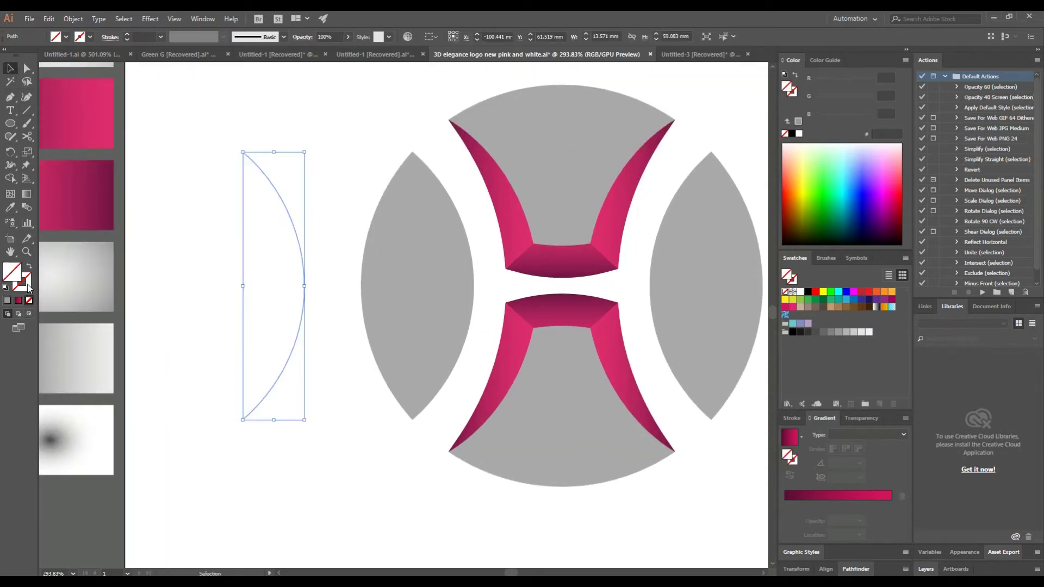
scroll(145, 36, "up", 8)
scroll(145, 37, "up", 18)
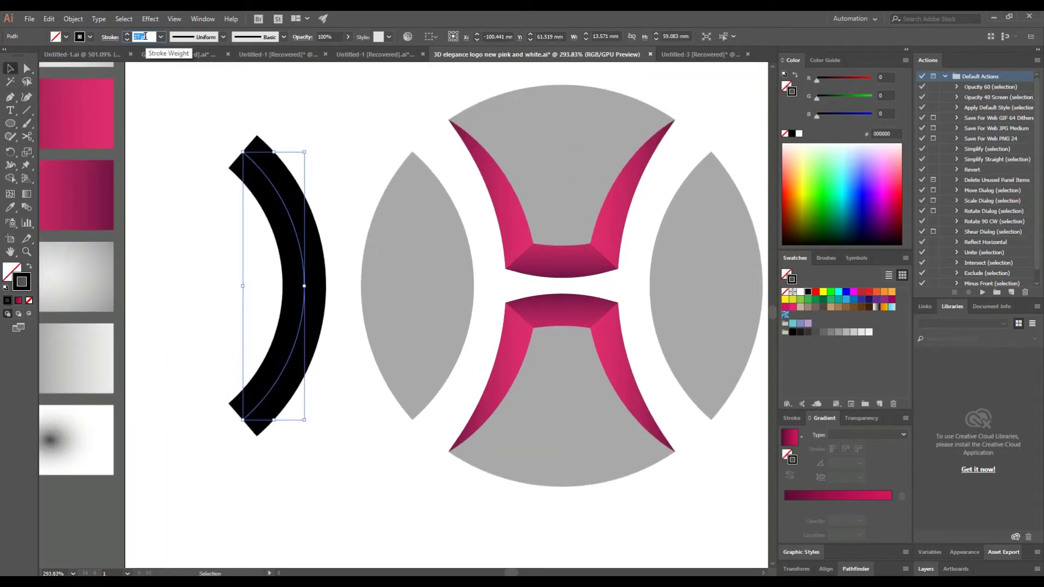
left_click(223, 37)
left_click(187, 71)
left_click_drag(301, 246, 471, 246)
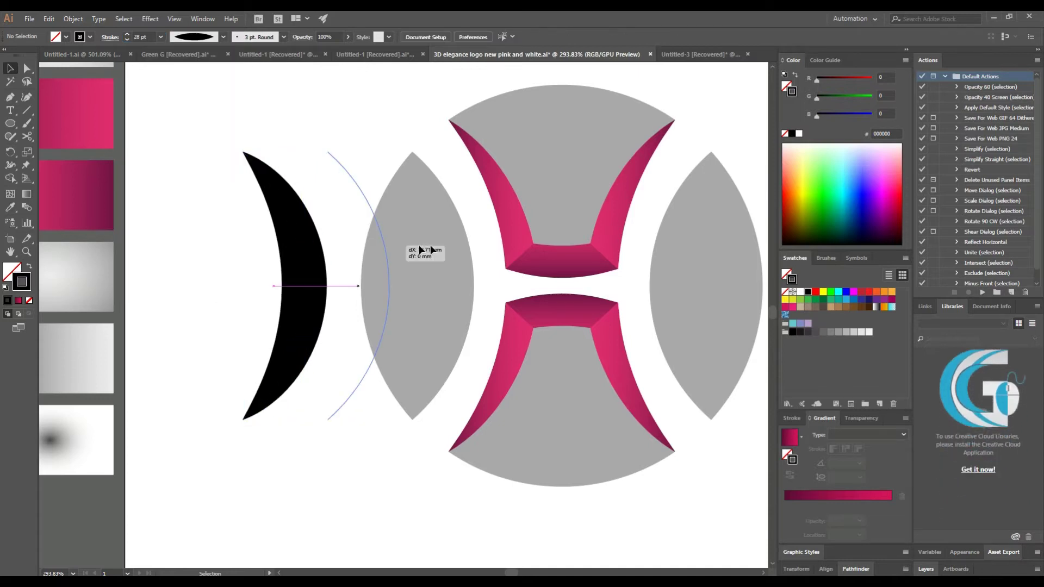
left_click(73, 19)
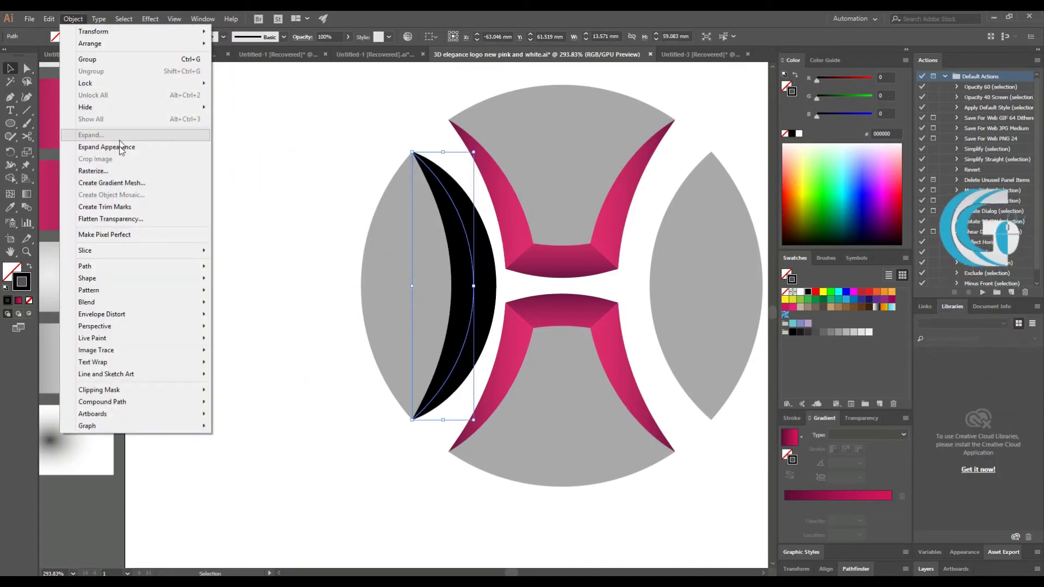
left_click(92, 144)
- Split the crescent with Shape Builder and fill its pieces with dark and bright pink gradients
left_click(489, 297)
left_click(421, 291, "shift")
key("shift+m")
key("v")
left_click_drag(362, 232, 367, 234)
left_click(458, 283)
key("i")
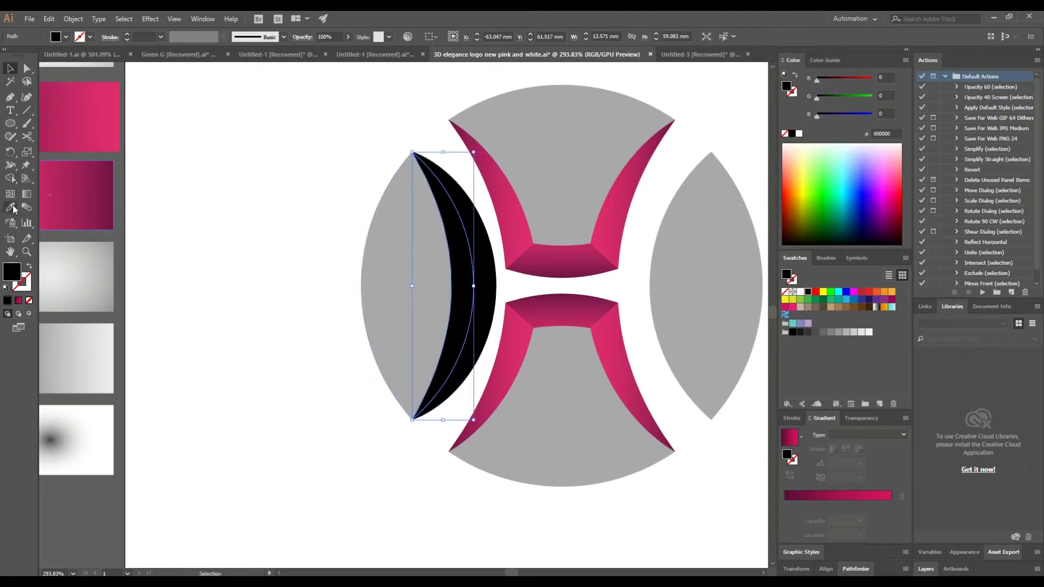
left_click(92, 203)
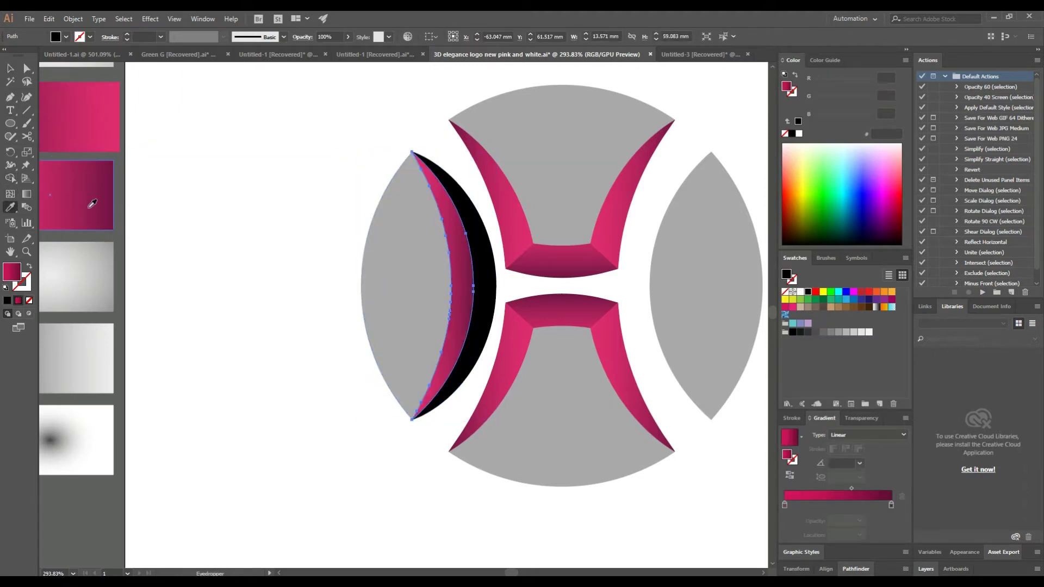
left_click(493, 293)
key("i")
left_click(85, 114)
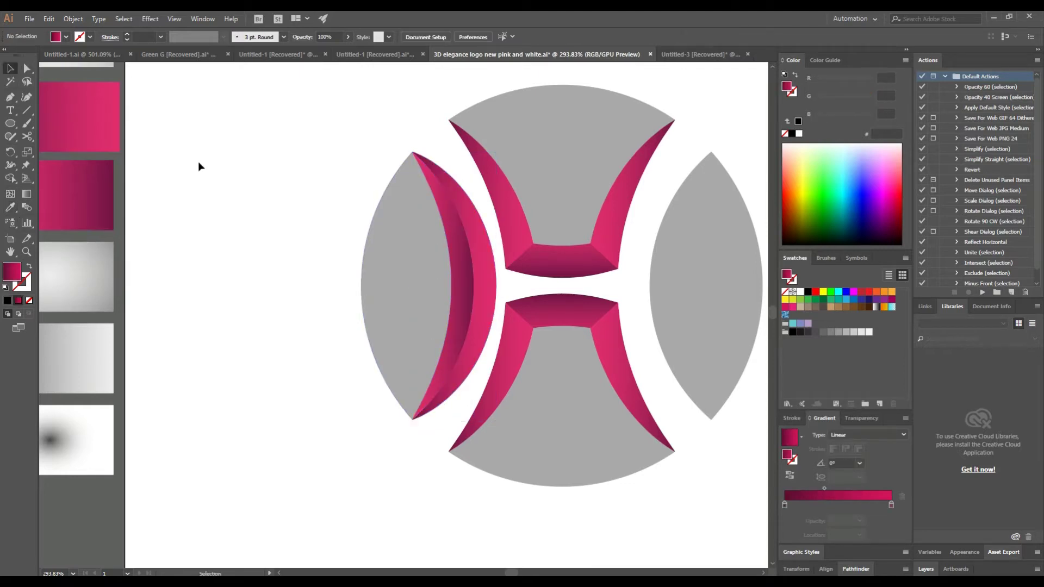
- Nudge the pink crescents slightly right and group the left lens with its crescents
left_click_drag(488, 308, 496, 309)
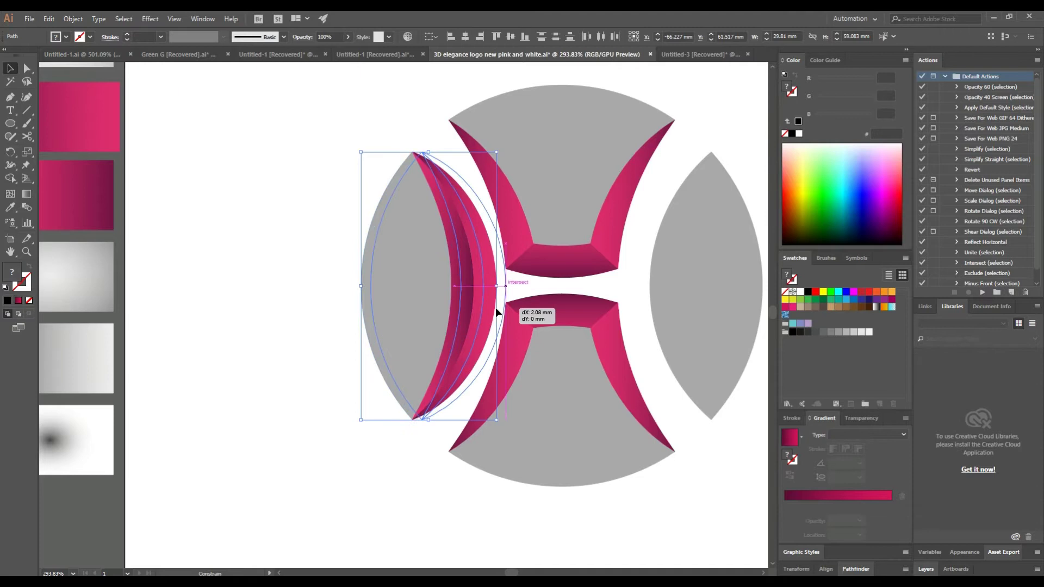
right_click(349, 265)
left_click(375, 320)
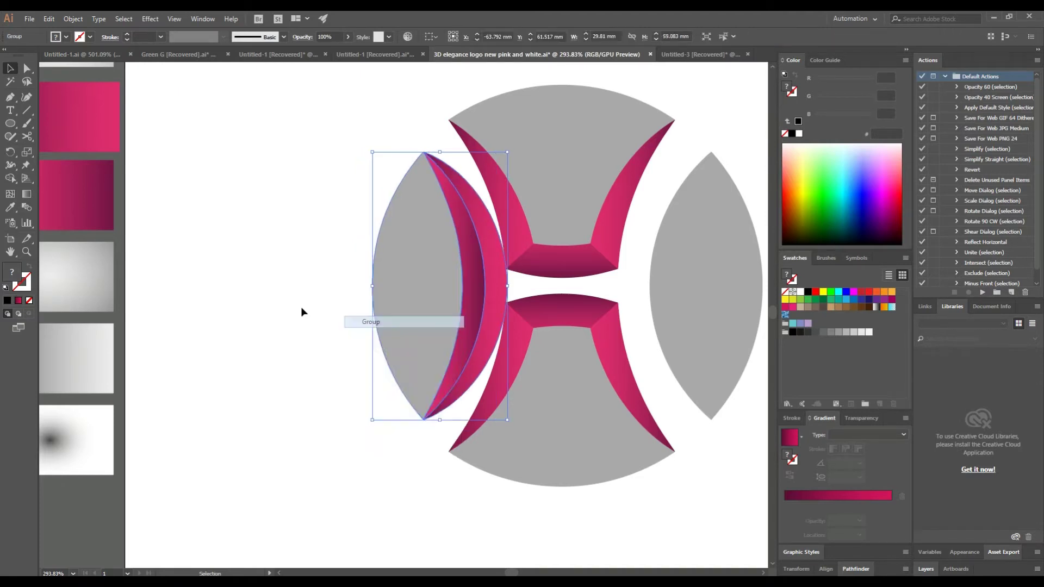
left_click(717, 320)
left_click(340, 246)
- Make a vertically reflected copy of the left lens group and move it to the logo's right side
left_click(479, 287)
right_click(483, 283)
left_click(625, 433)
left_click(245, 320)
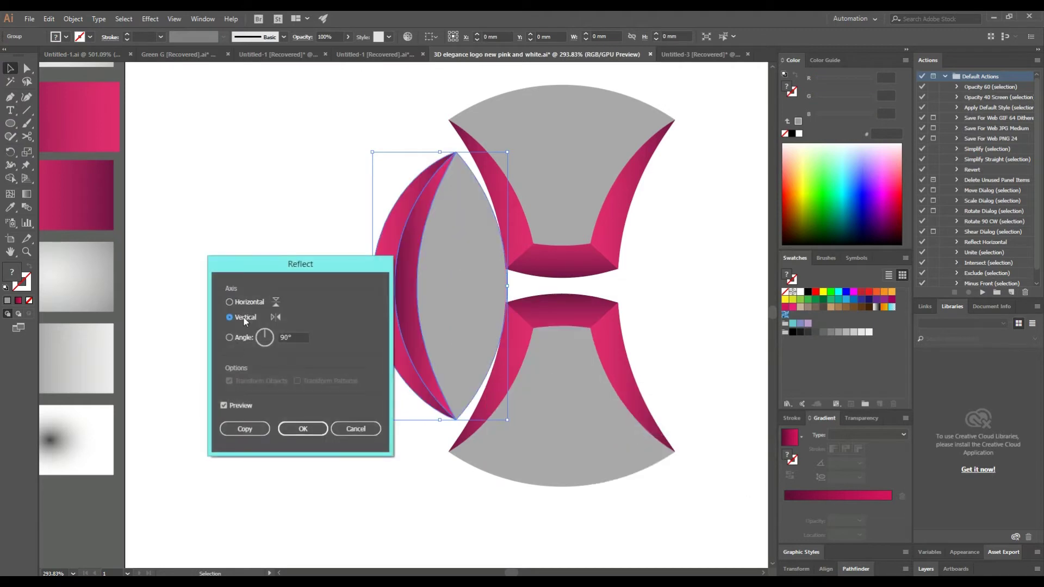
left_click(244, 428)
left_click_drag(405, 326, 664, 322)
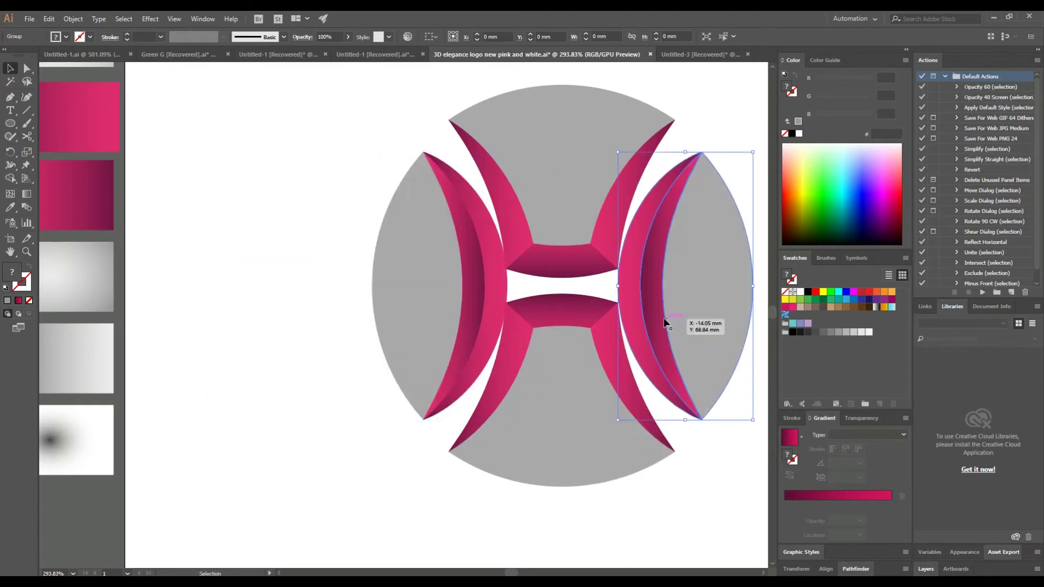
- Group the two side lenses together and select the whole logo group
left_click(492, 311, "shift")
right_click(678, 314)
left_click(705, 376)
left_click(482, 205)
left_click(305, 221)
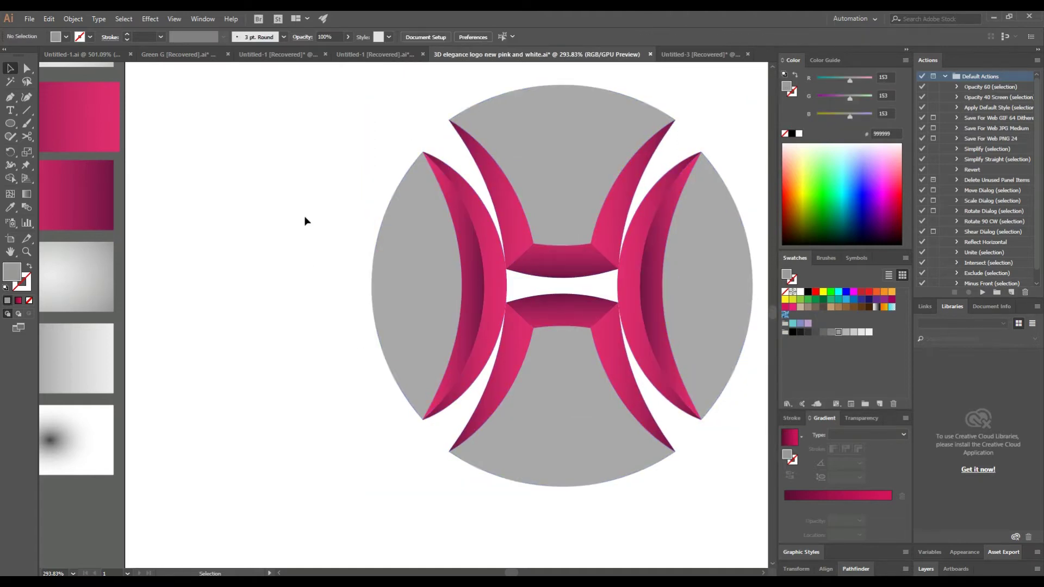
left_click(455, 303)
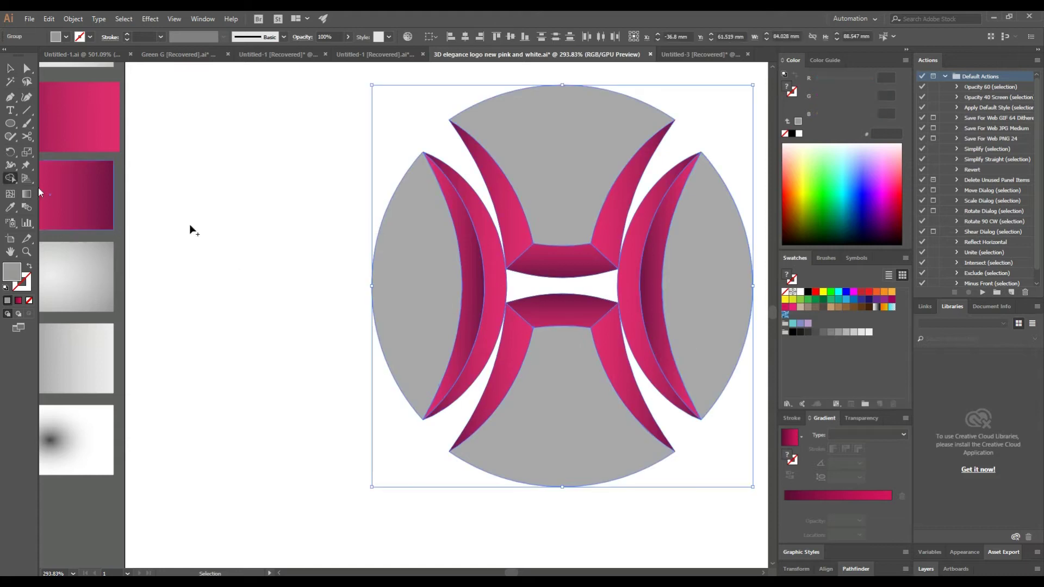
- Select the left and right crescent pieces inside the logo group
right_click(492, 278)
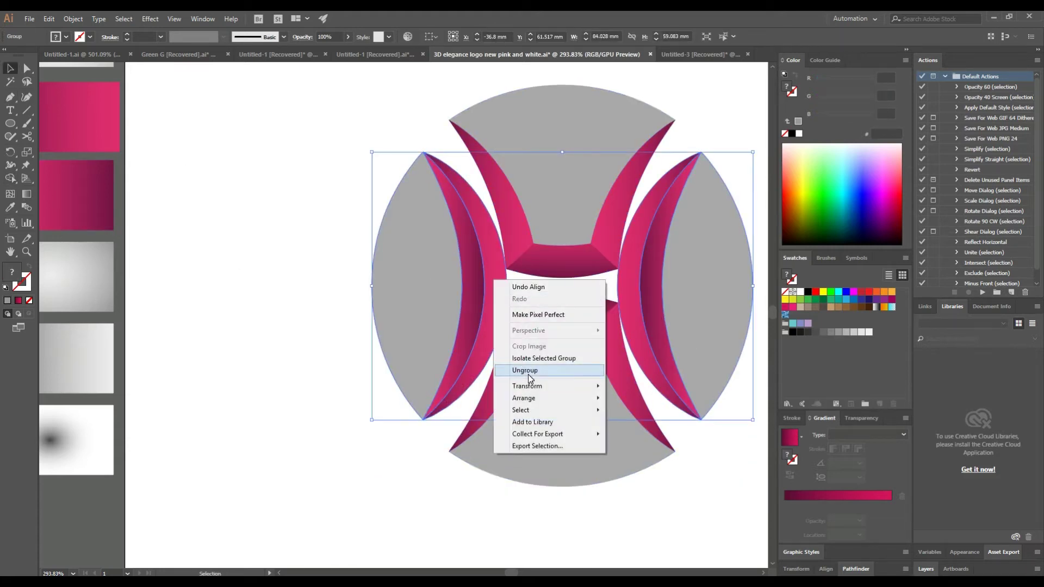
left_click_drag(330, 279, 488, 321)
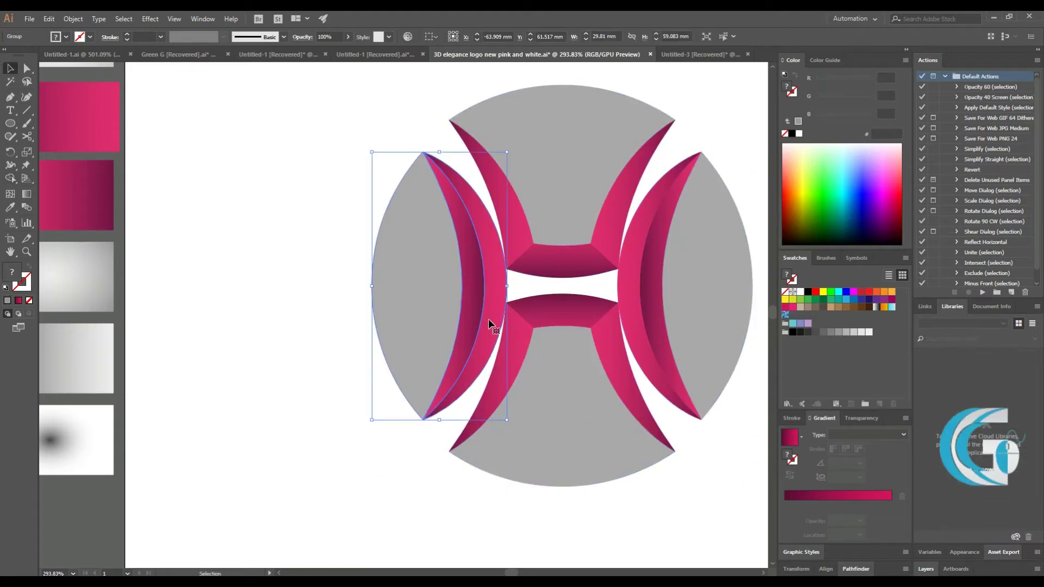
left_click(312, 261)
left_click(689, 173)
left_click(281, 259)
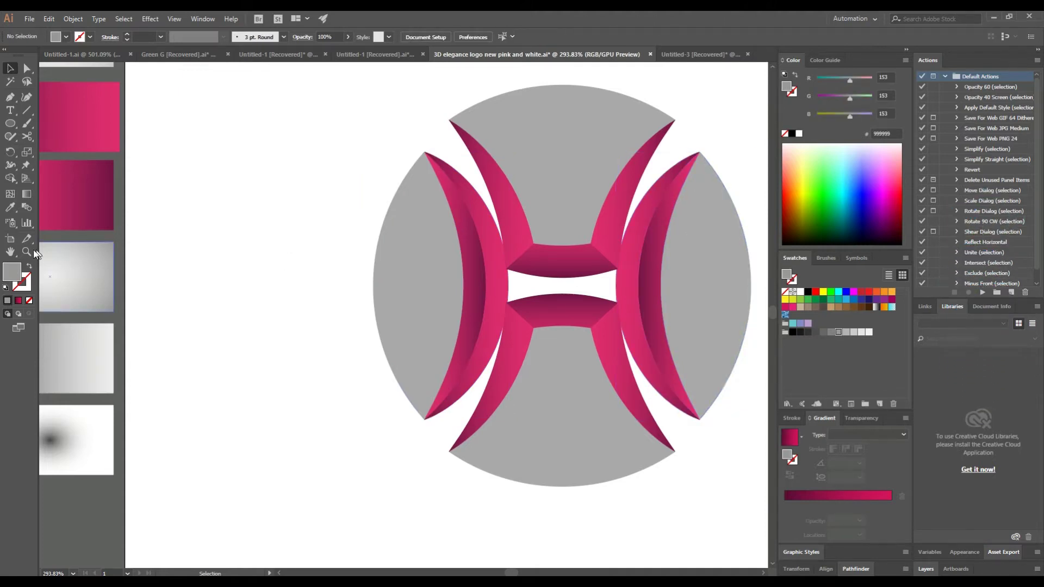
- Zoom in on the H's middle opening and select the pink group on its right
left_click(26, 252)
left_click_drag(520, 280, 517, 264)
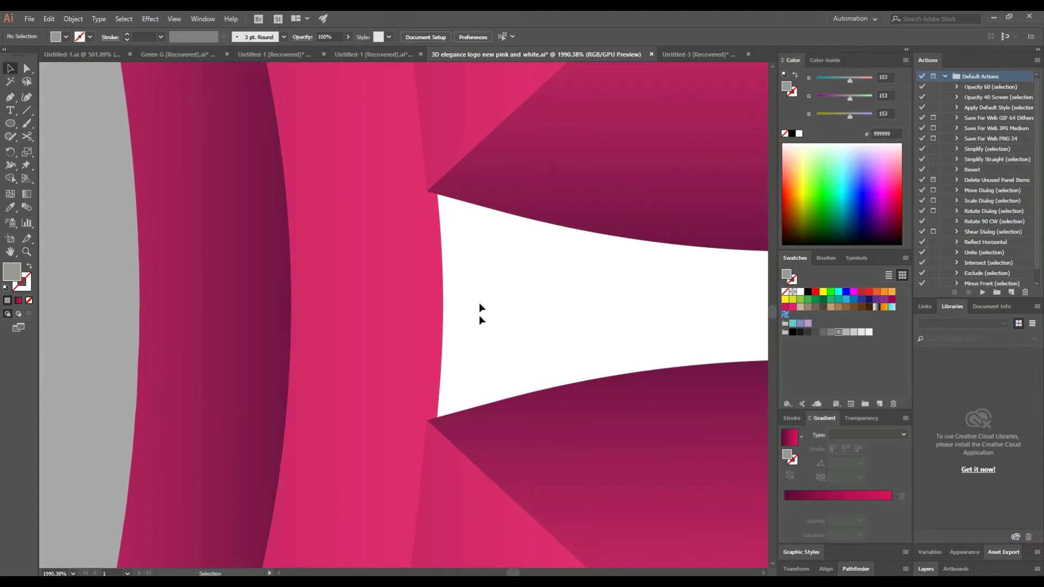
mouse_move(601, 321)
left_mouse_down()
mouse_move(548, 363)
mouse_move(474, 356)
mouse_move(482, 351)
left_mouse_up()
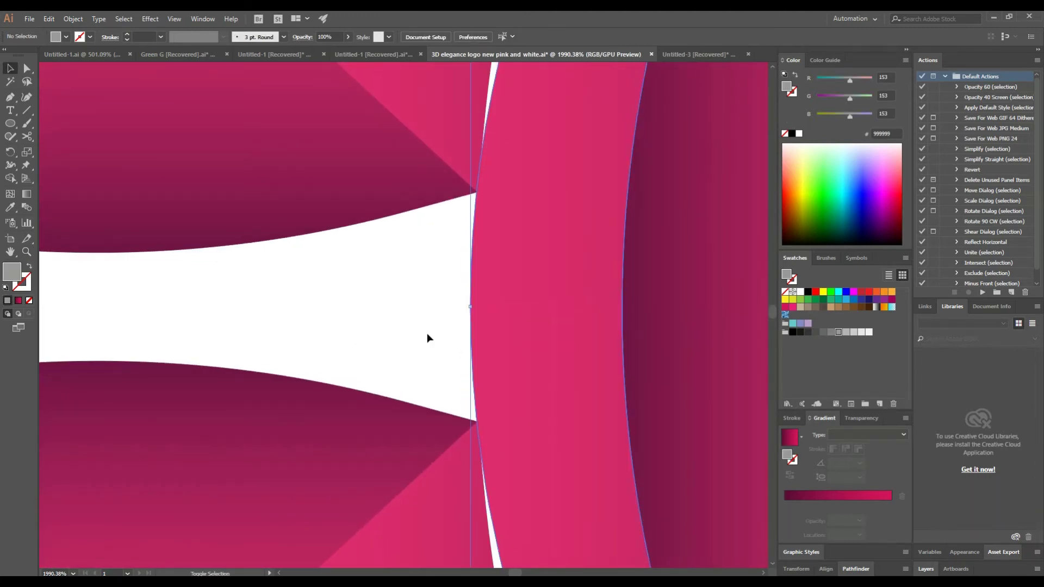
left_click(597, 195)
scroll(399, 385, "down", 2)
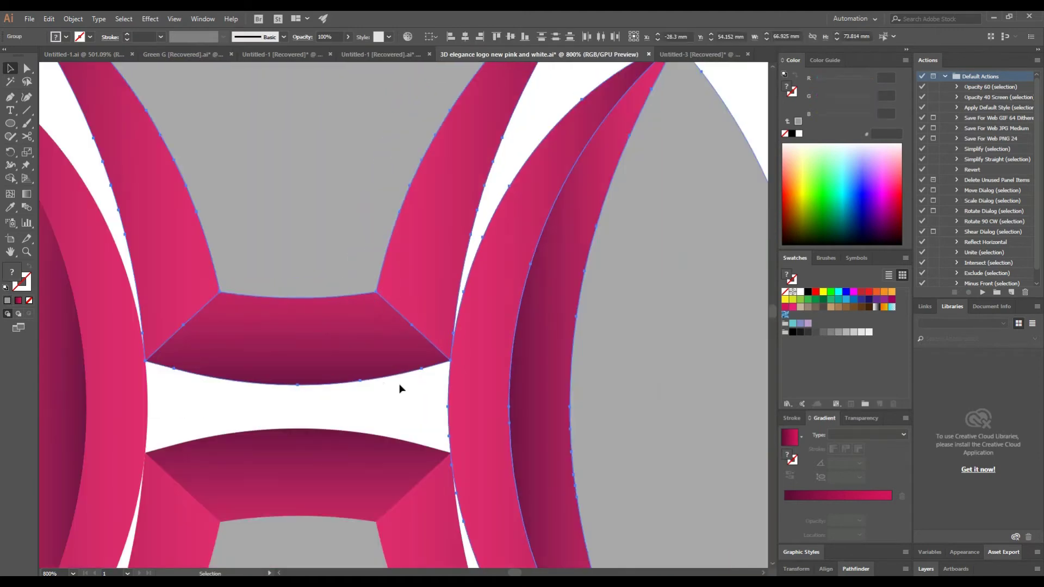
scroll(398, 349, "down", 1)
scroll(401, 348, "down", 1)
scroll(365, 287, "down", 1)
- Select all logo shapes with Shape Builder, back out unchanged, and zoom into the H's centre
key("ctrl+a")
key("shift+m")
left_click(11, 69)
left_click(45, 89)
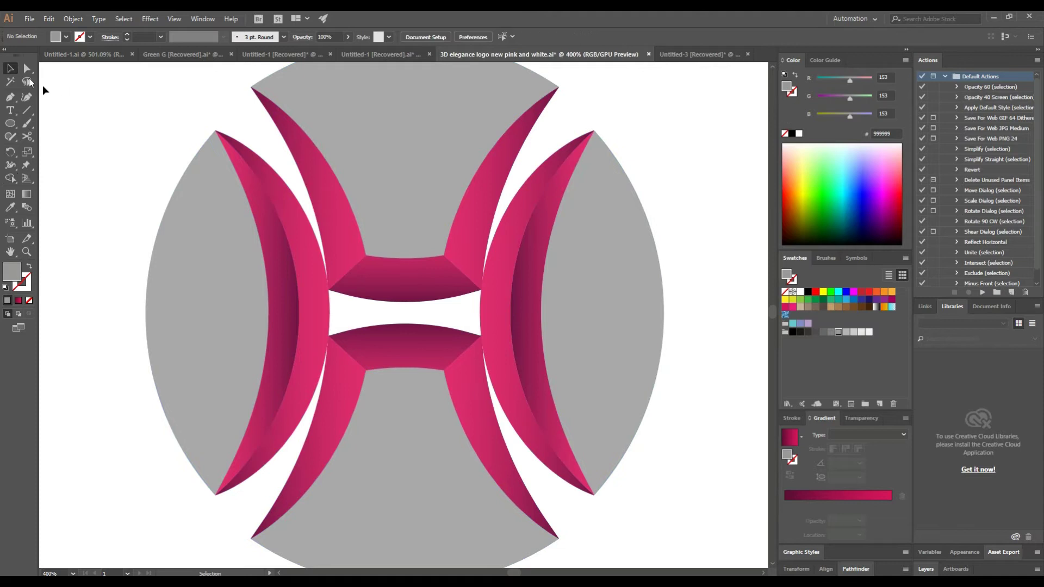
left_click(564, 406)
key("shift+m")
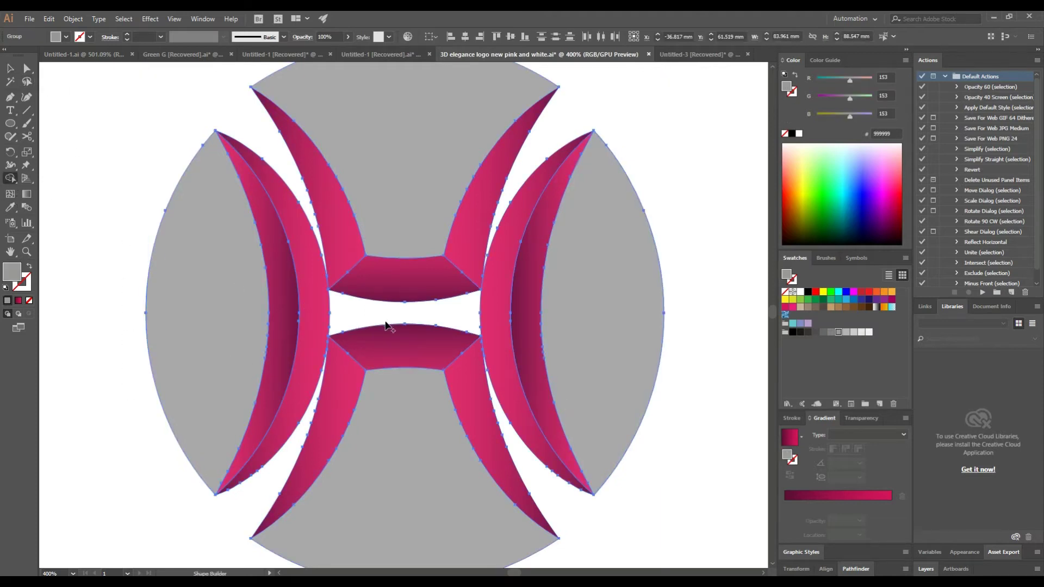
left_click(11, 68)
left_click(65, 93)
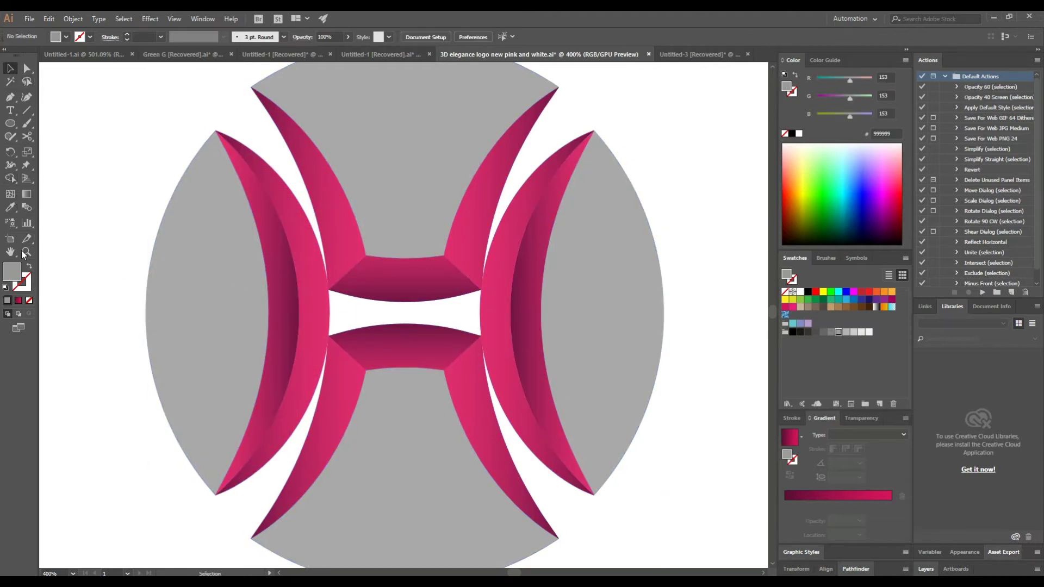
left_click(26, 252)
left_click_drag(337, 303, 481, 298)
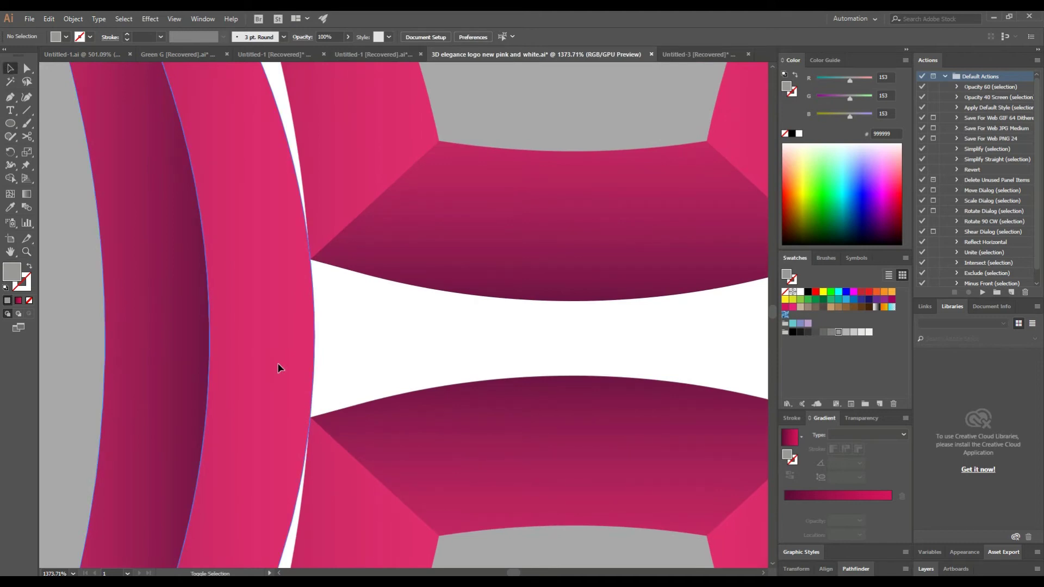
- Nudge the pink arc group slightly right, zoom out, and select the entire artwork
left_click_drag(279, 363, 282, 362)
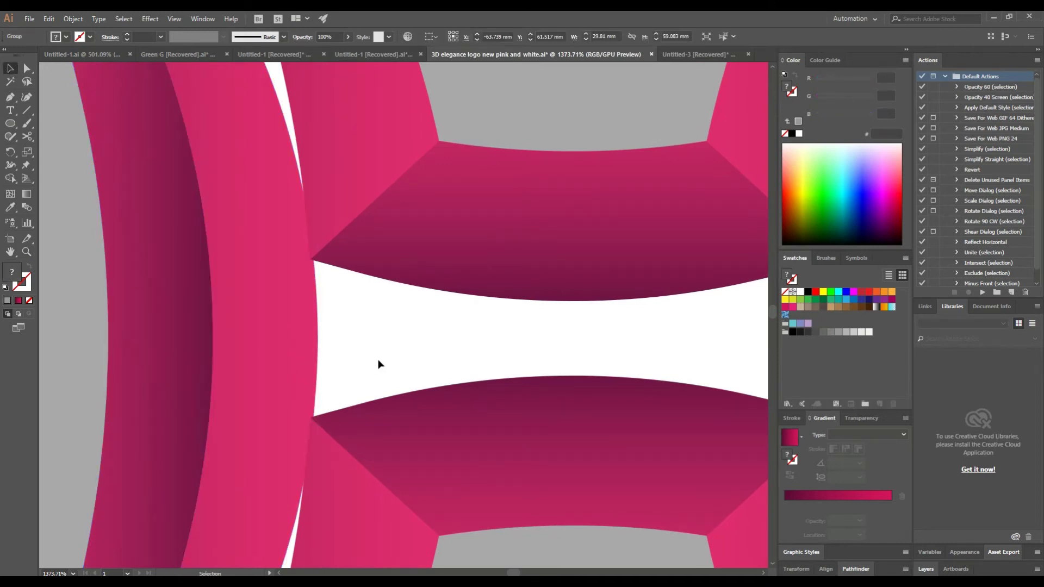
left_click(379, 364)
key("ctrl+minus")
key("ctrl+minus")
key("ctrl+minus")
key("ctrl+a")
right_click(611, 314)
left_click(626, 373)
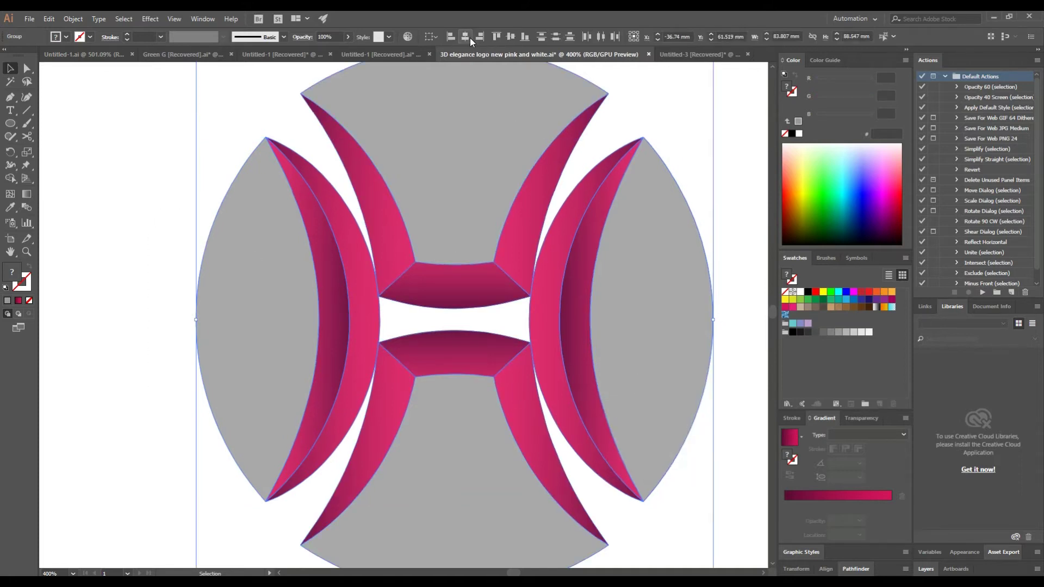
- With Shape Builder, merge the white gap into grey and delete the grey area between the crossbars
key("shift+m")
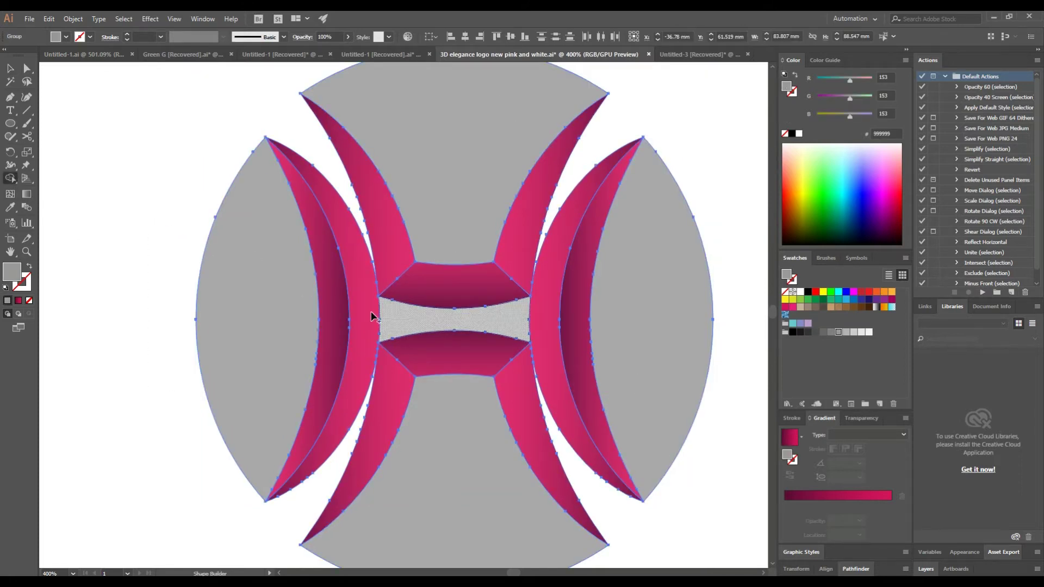
left_click(392, 313)
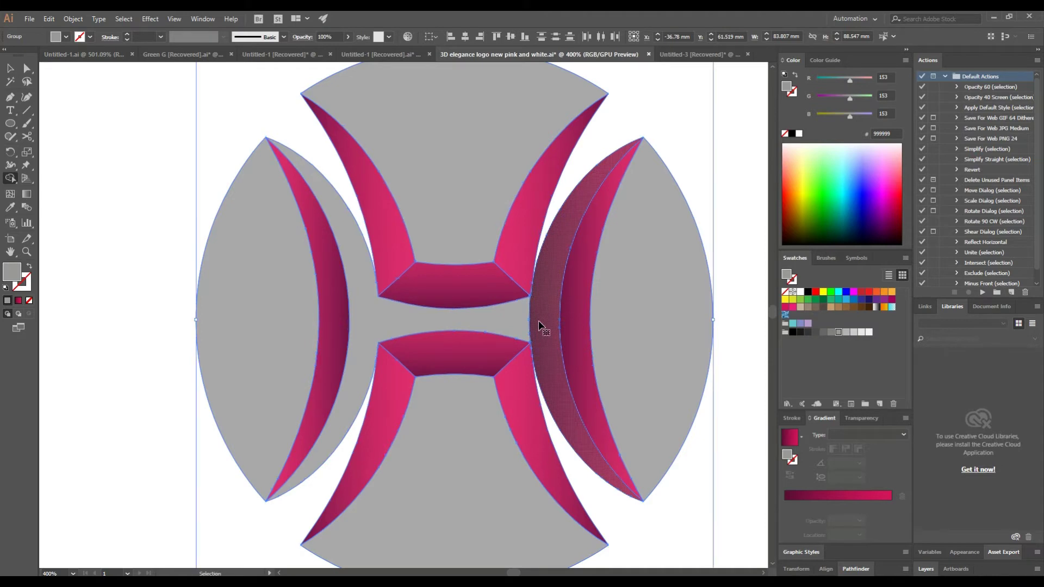
left_click(430, 321, "alt")
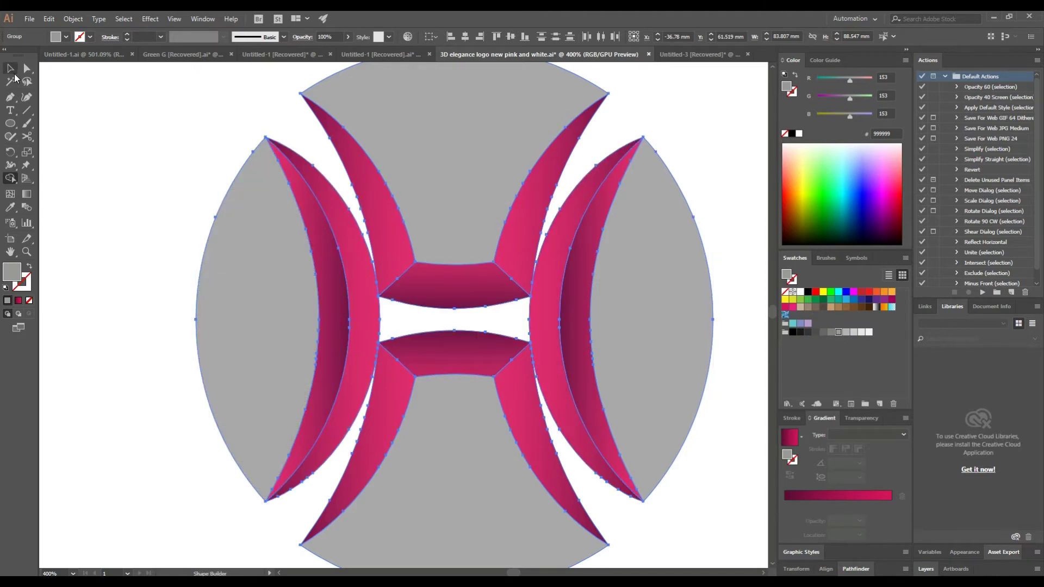
key("v")
left_click(119, 161)
- Eyedropper the pink gradient onto the right crescent group, then undo the change
left_click(559, 333)
right_click(593, 317)
left_click(451, 338)
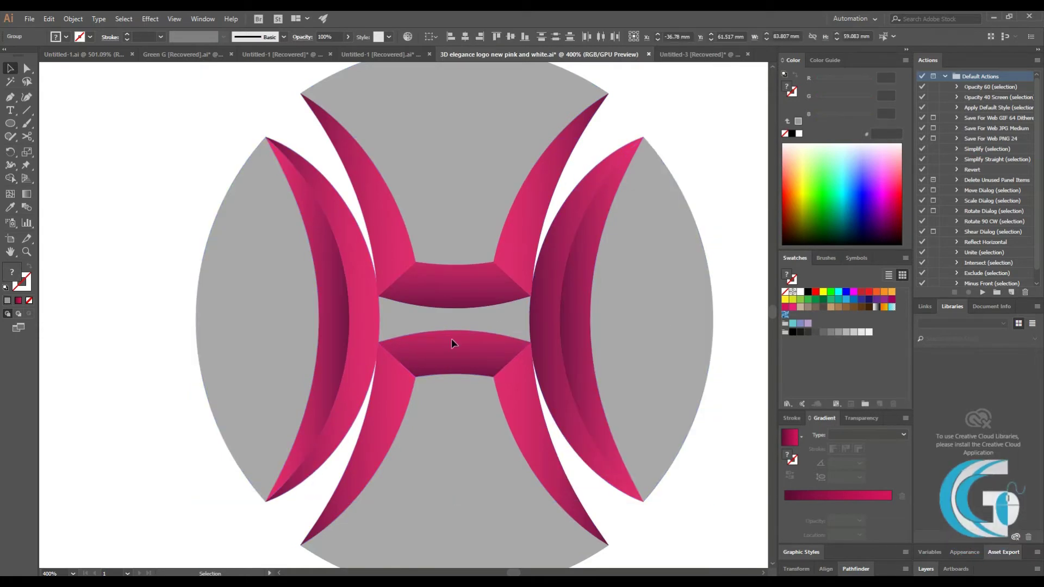
left_click(549, 324)
key("i")
left_click(333, 272)
key("ctrl+z")
- Reverse the pink gradient on the inner right crescent path and zoom out to the whole logo
right_click(657, 328)
left_click(680, 423)
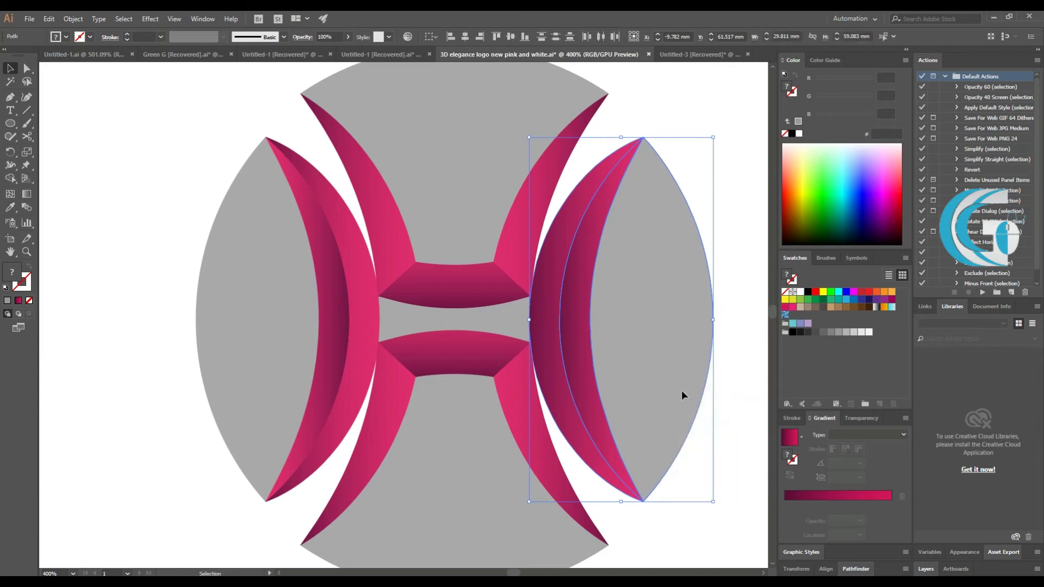
key("v")
key("ctrl+shift+a")
left_click(551, 317)
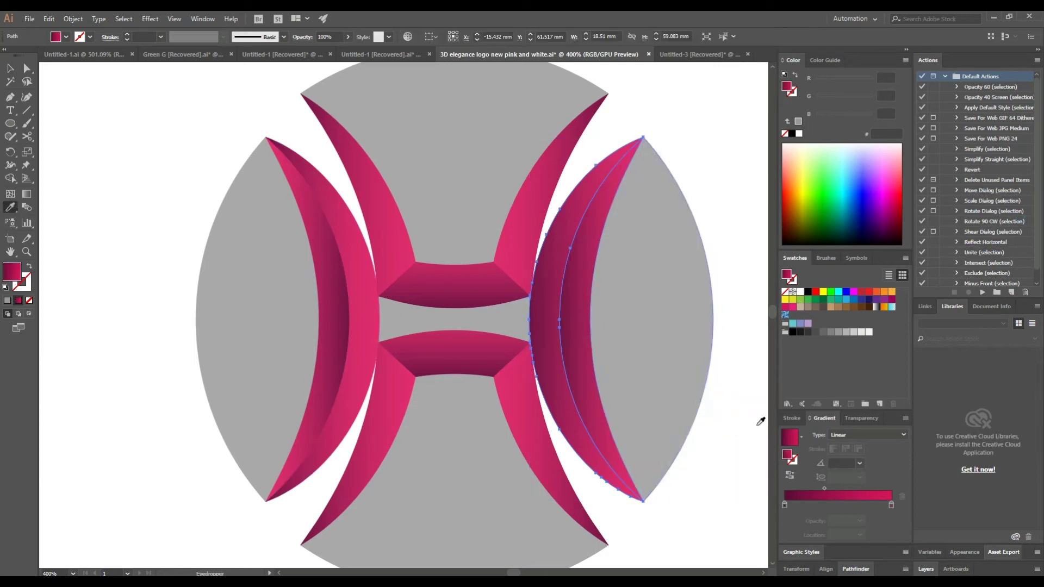
left_click(790, 477)
left_click(102, 138)
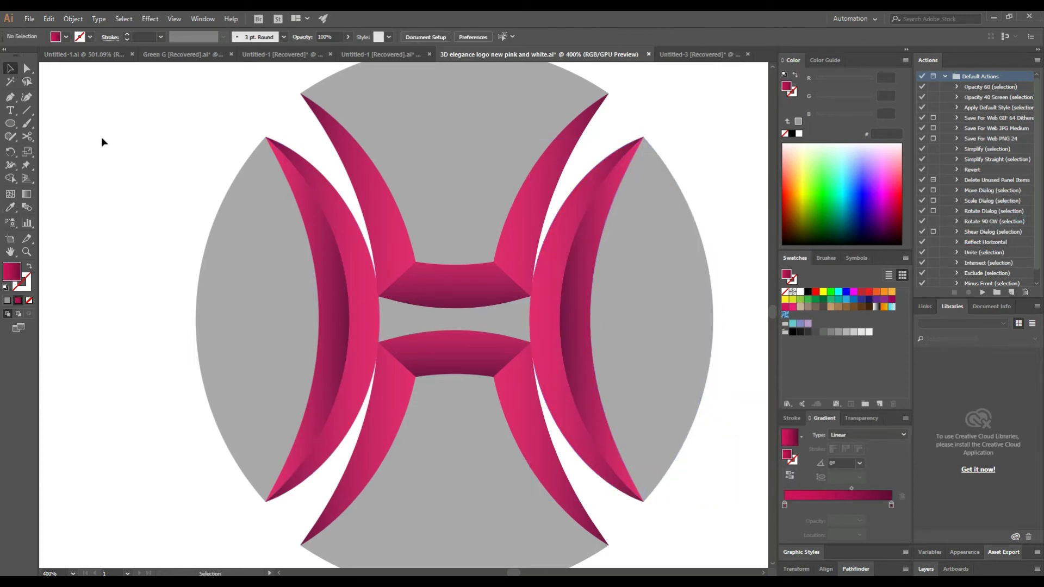
key("ctrl+minus")
left_click(423, 372)
- Eyedropper the pink gradient onto the grey piece between the crossbars, trying a gradient adjustment
right_click(170, 258)
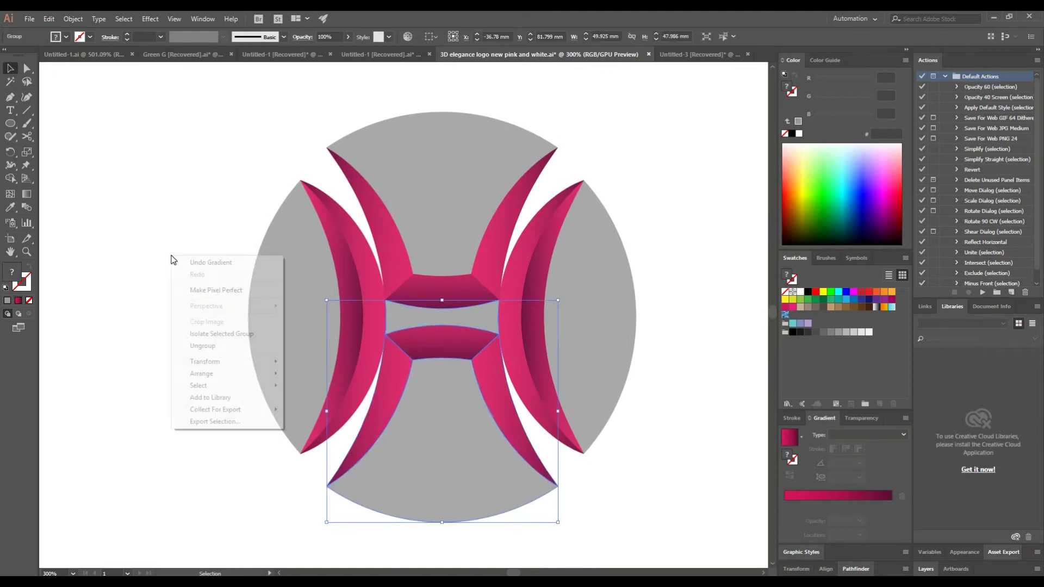
left_click(451, 314)
key("i")
left_click(374, 296)
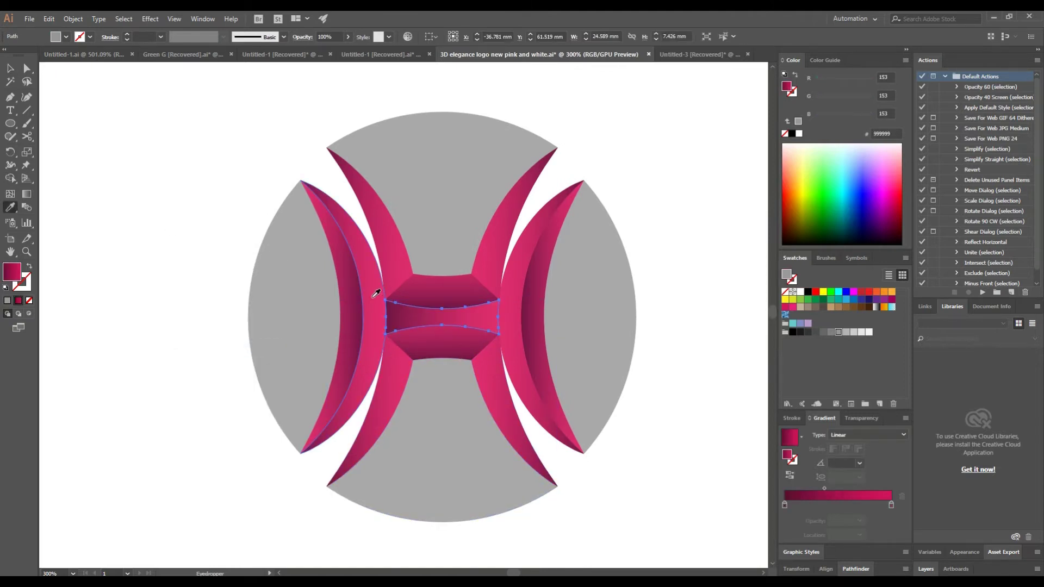
left_click(9, 68)
left_click(193, 286)
left_click(424, 321)
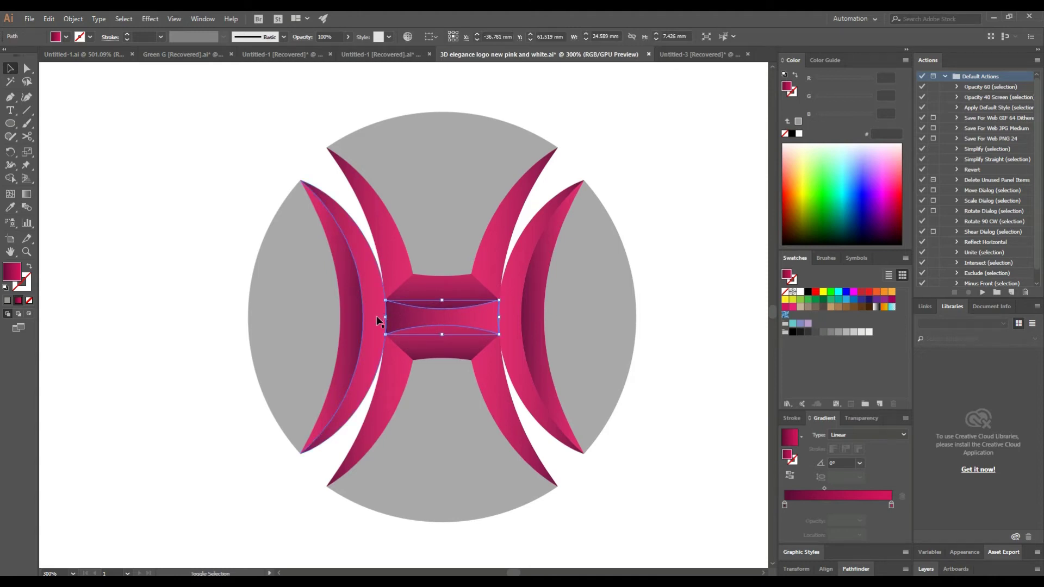
left_click(8, 288)
key("ctrl+z")
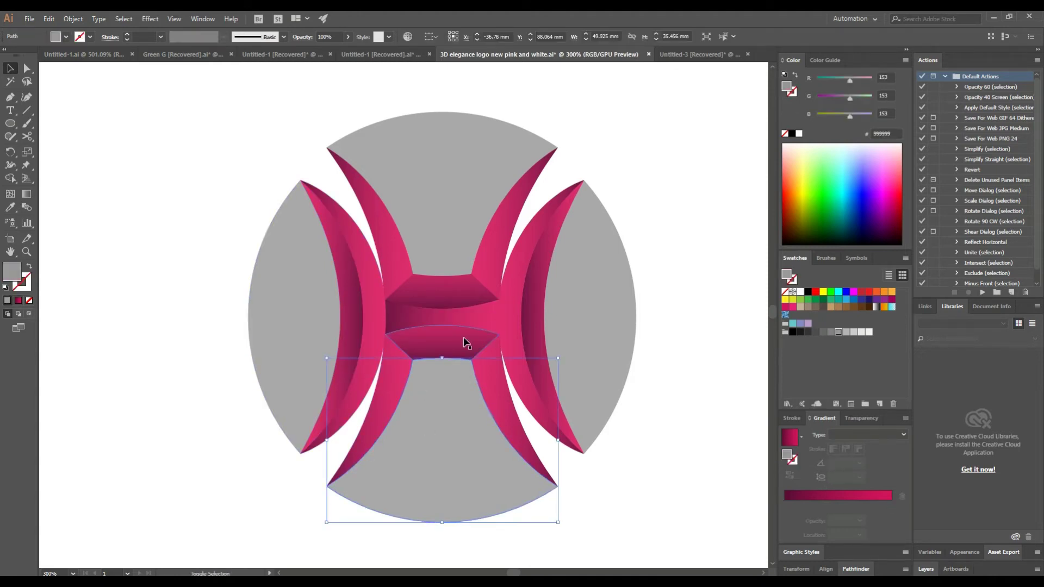
- Group the two lower middle pieces together
left_click(503, 353)
left_click(538, 361, "shift")
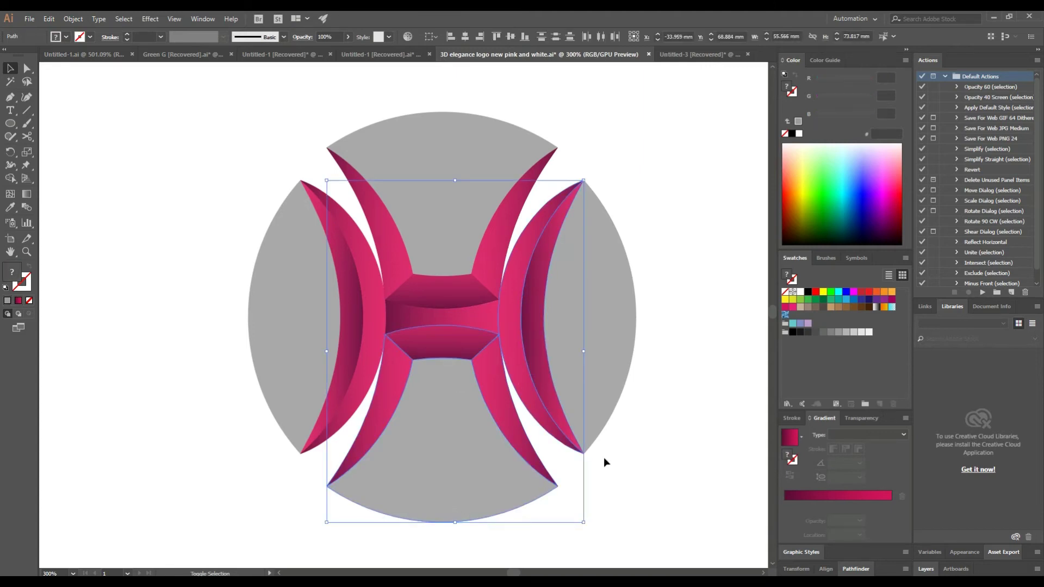
right_click(712, 395)
left_click(742, 235)
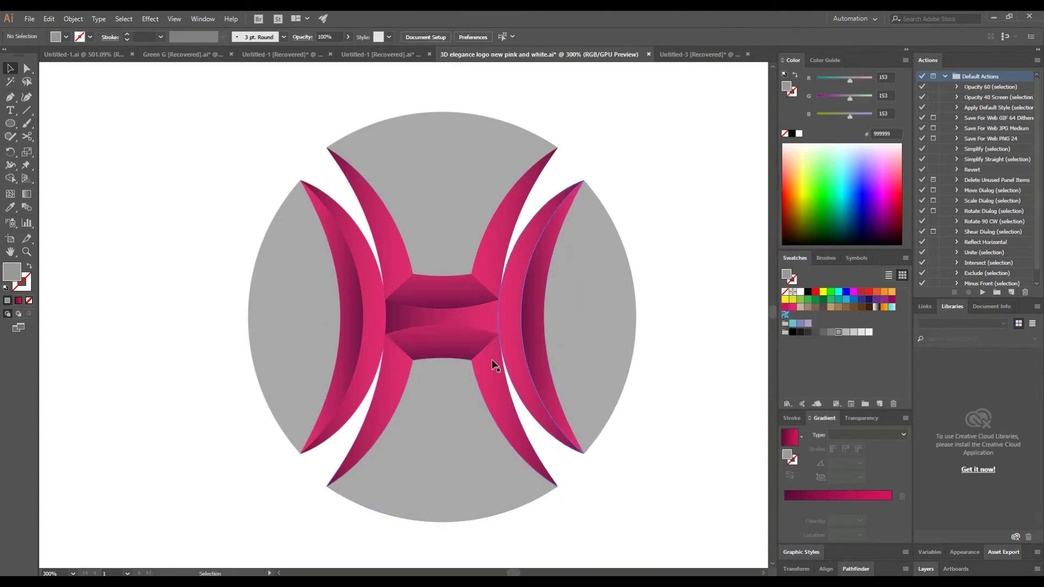
- Select the upper and lower halves of the H, then clear the selection
left_click_drag(468, 353, 456, 262)
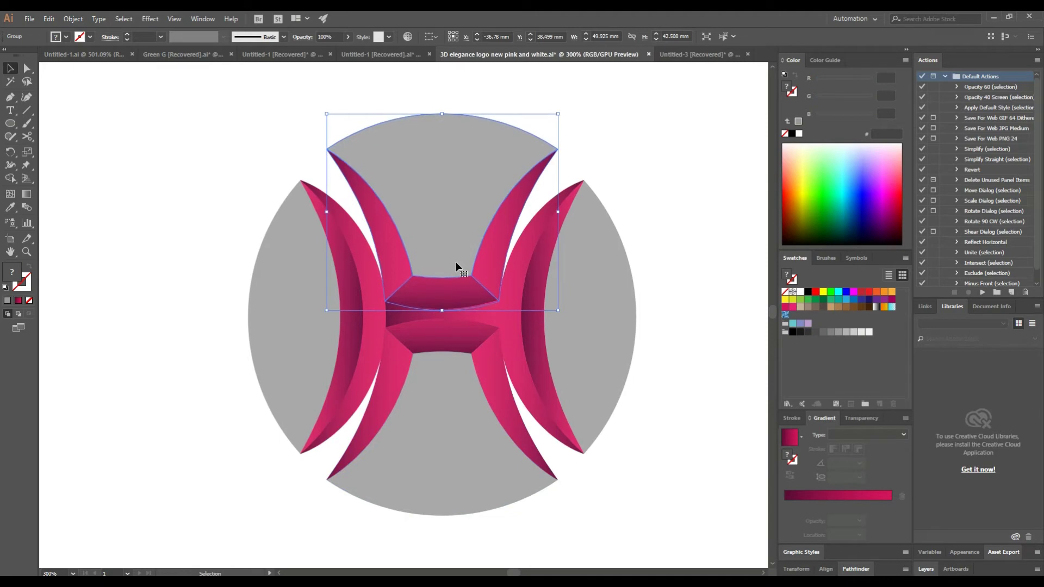
left_click(459, 373)
right_click(474, 265)
left_click(674, 374)
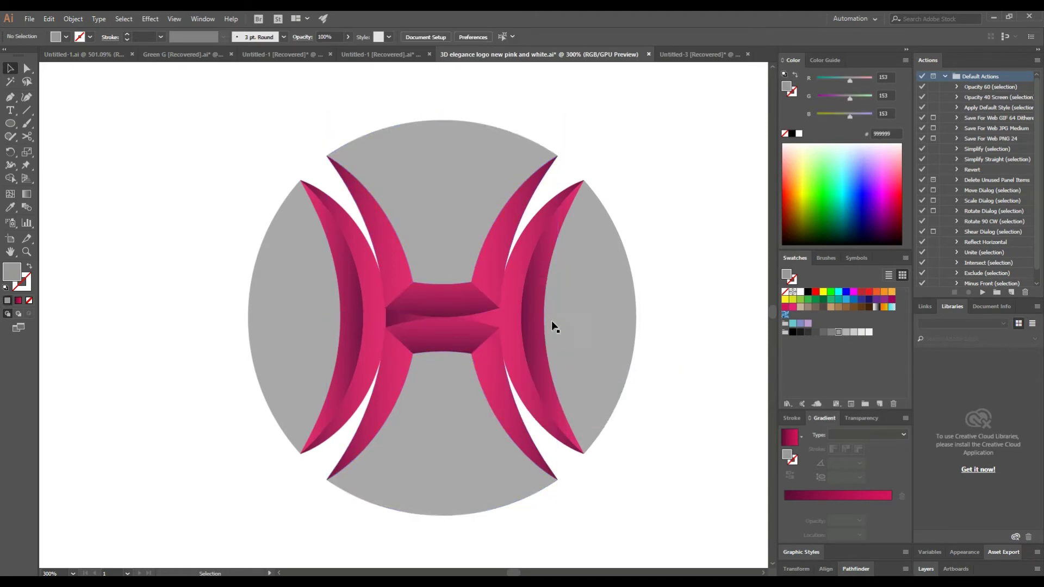
left_click(673, 311)
- Marquee-select the logo pieces and zoom in on the middle of the H
left_click(515, 333)
left_click_drag(684, 311, 296, 361)
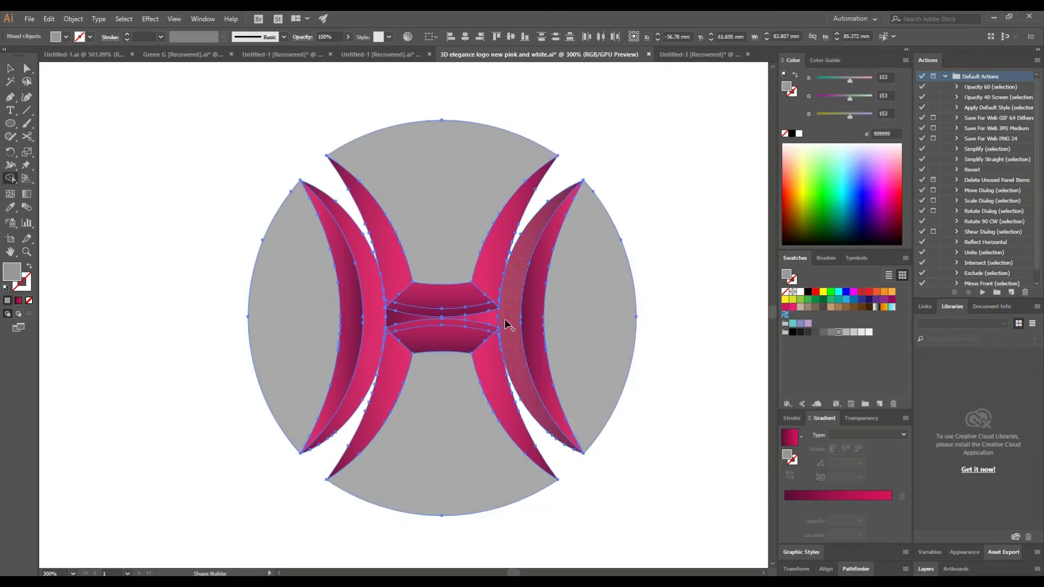
left_click(45, 272)
left_click_drag(502, 321, 480, 320)
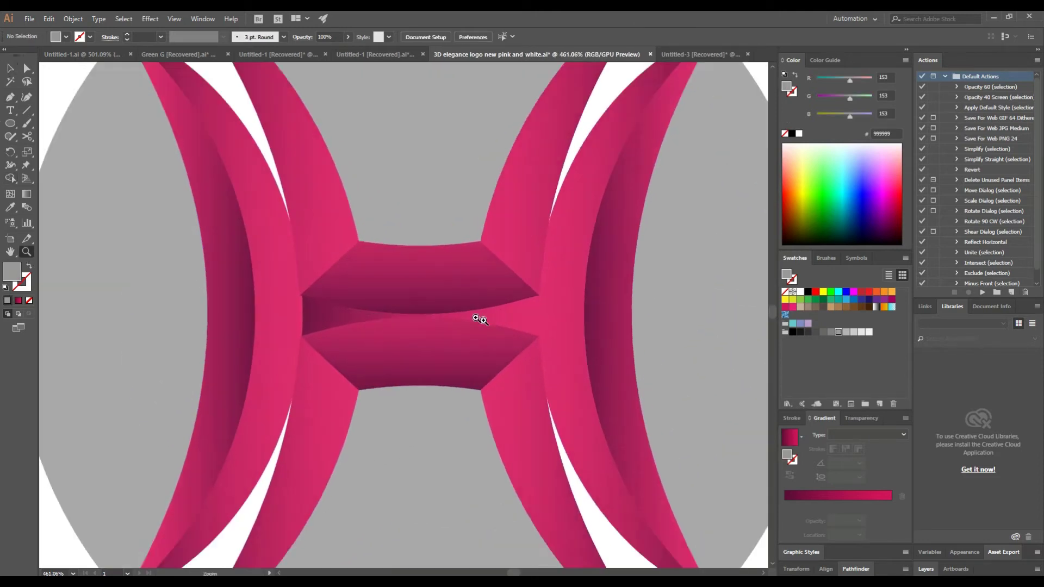
left_click(464, 416)
scroll(704, 532, "down", 3)
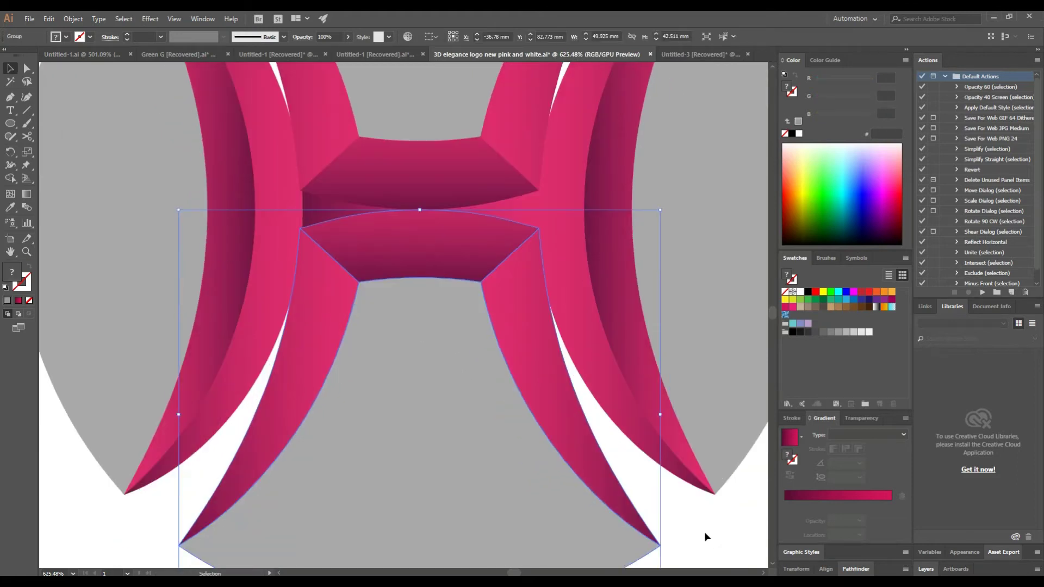
key("ctrl+a")
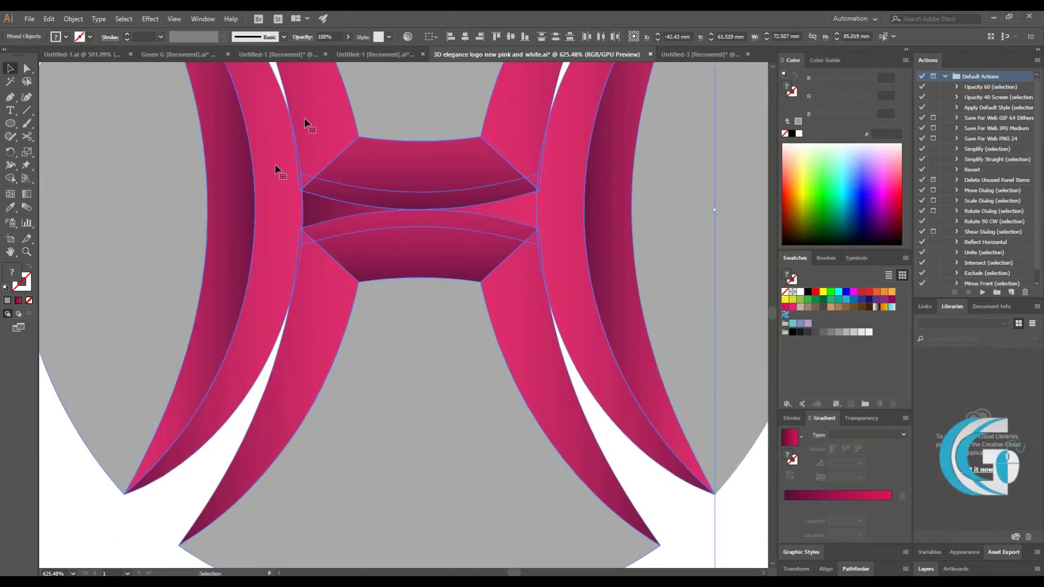
left_click(139, 523)
- Group the right-side pieces together
right_click(724, 456)
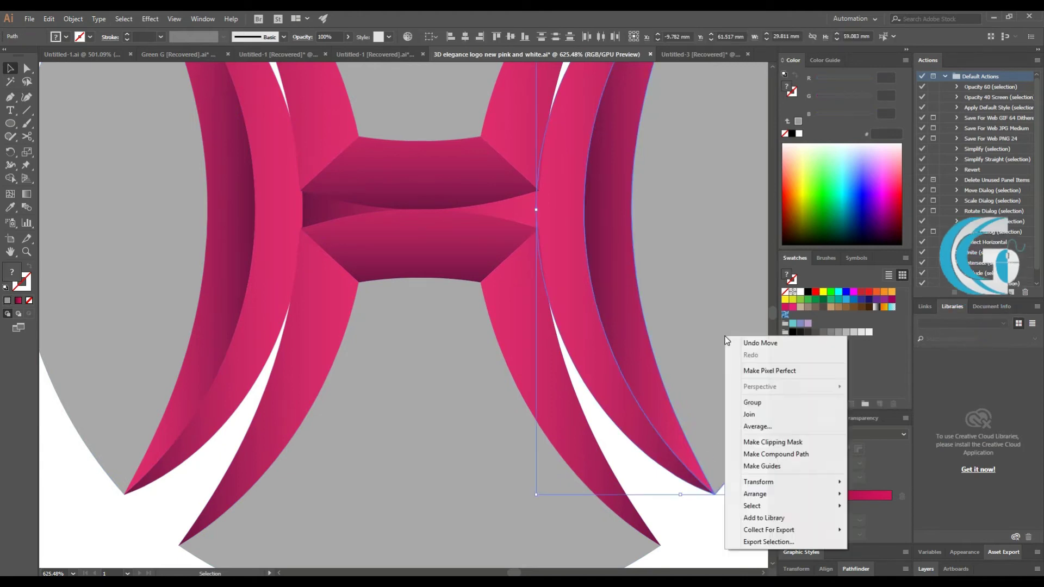
left_click(752, 402)
left_click(163, 473)
right_click(174, 273)
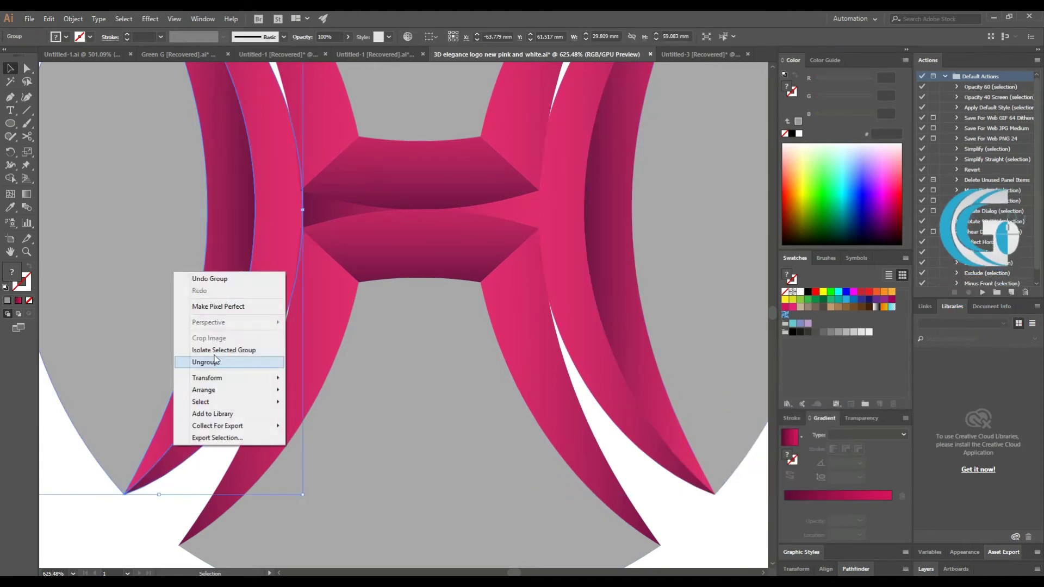
left_click(115, 538)
- Restore the pieces' positions and group the outer logo pieces together
key("ctrl+a")
left_click(465, 34)
key("ctrl+z")
left_click(591, 298)
left_click(188, 371, "shift")
right_click(188, 371)
left_click(221, 436)
- With Shape Builder on all pieces, turn the outer crescent, crossbar, legs and middle regions grey
key("ctrl+a")
left_click(505, 498)
key("ctrl+a")
key("shift+m")
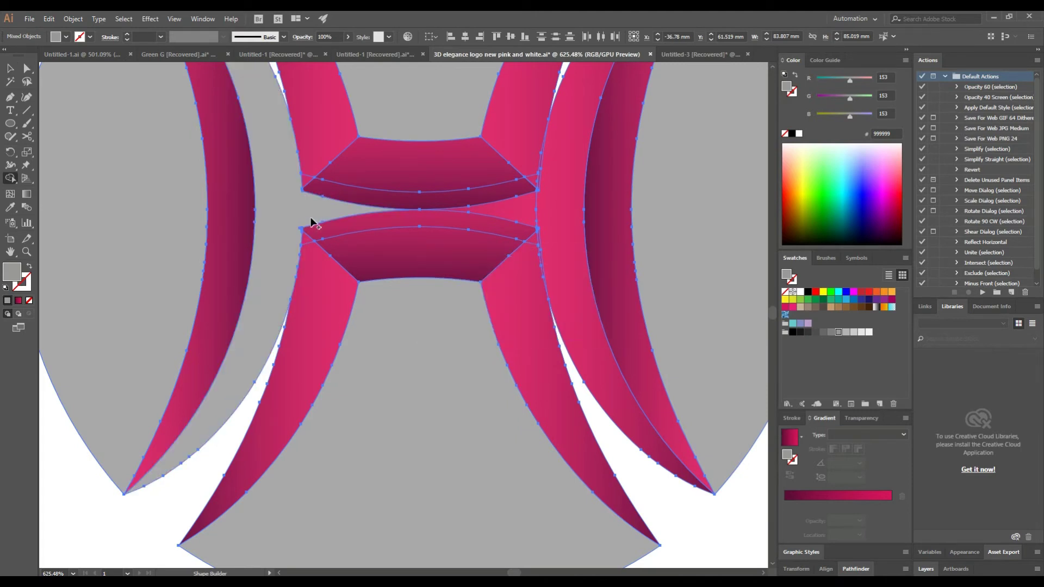
left_click(540, 175)
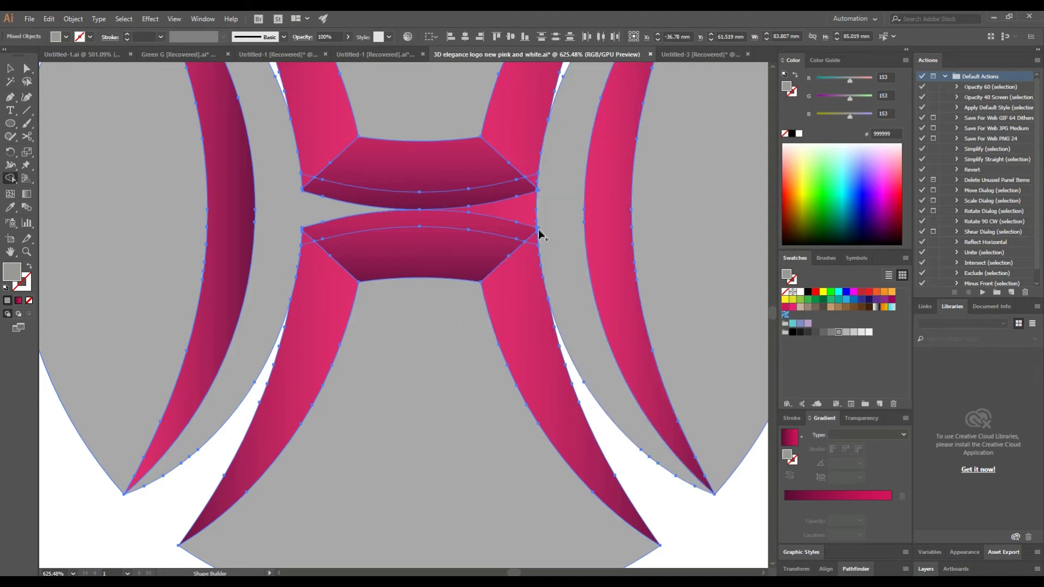
left_click(526, 209)
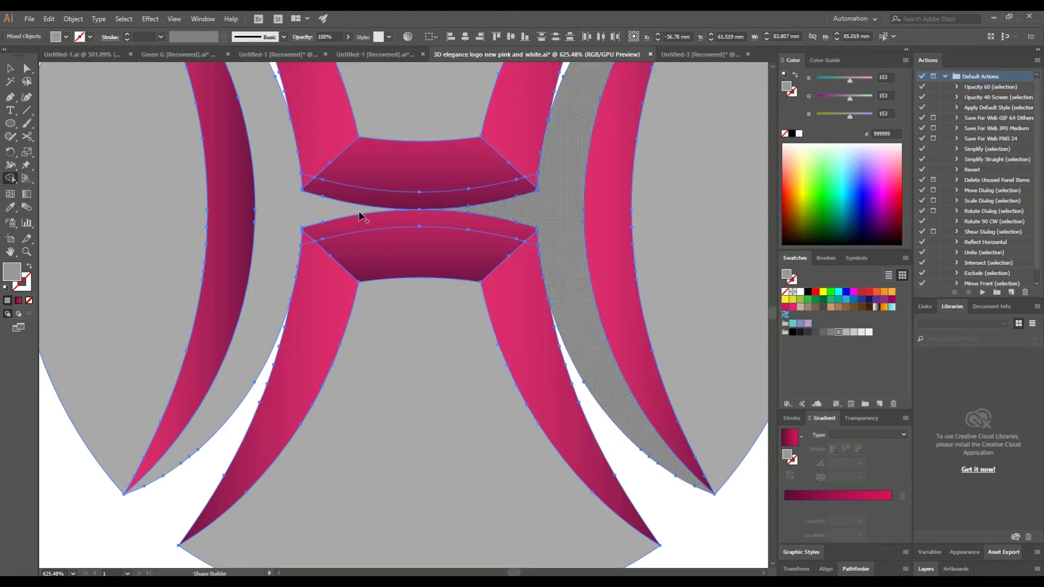
left_click(418, 203)
left_click(307, 174)
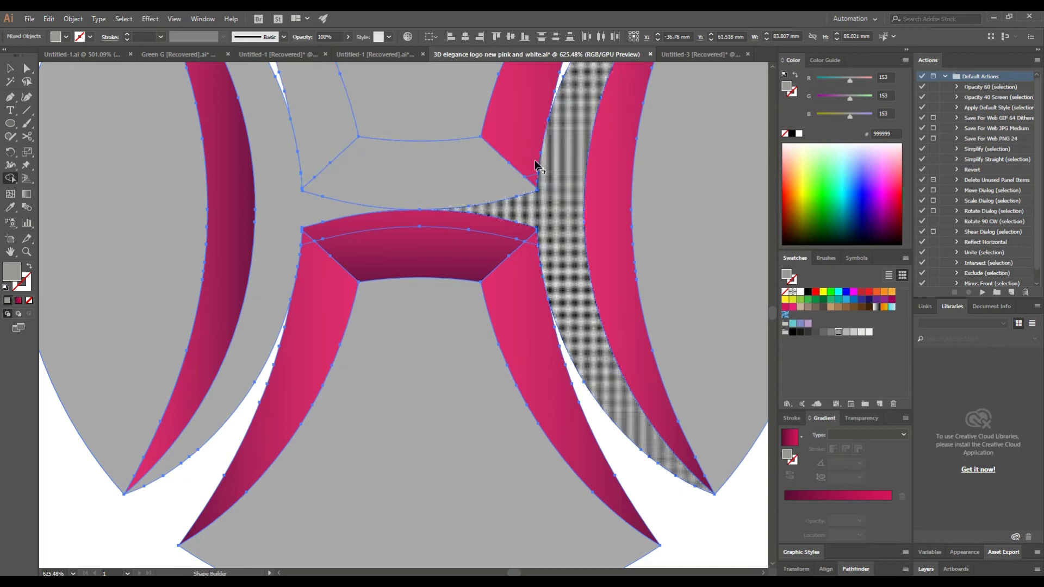
left_click(538, 164)
left_click(536, 246)
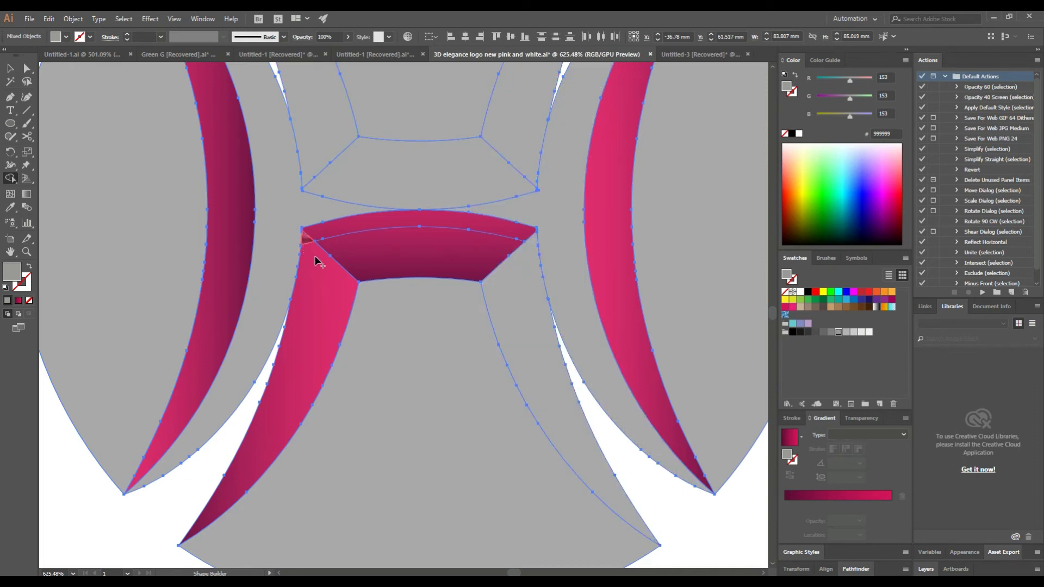
left_click(315, 261)
left_click(383, 249)
- Zoom out and select the upper grey piece to open its options
key("ctrl+minus")
key("ctrl+minus")
key("ctrl+minus")
left_click(9, 68)
left_click(357, 284)
right_click(358, 283)
- Give the small trapezoid the crescent's pink gradient at a 90° angle
key("Escape")
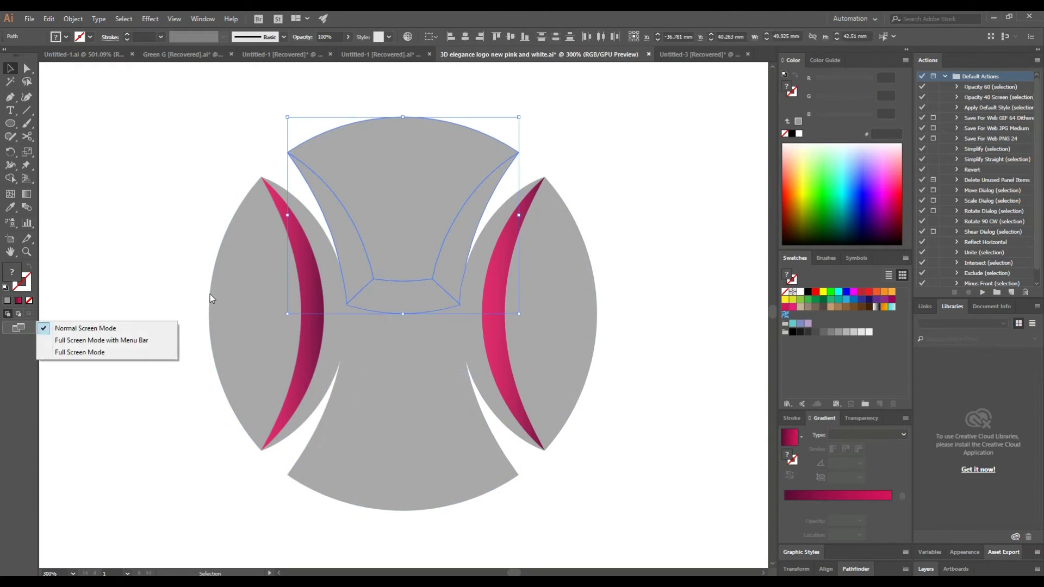
left_click(429, 302)
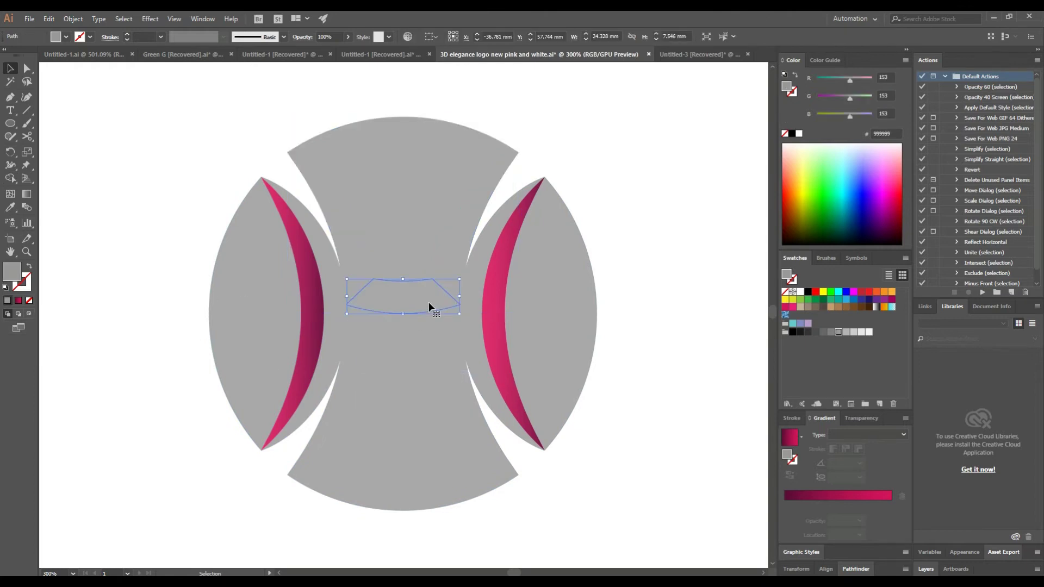
left_click(315, 308)
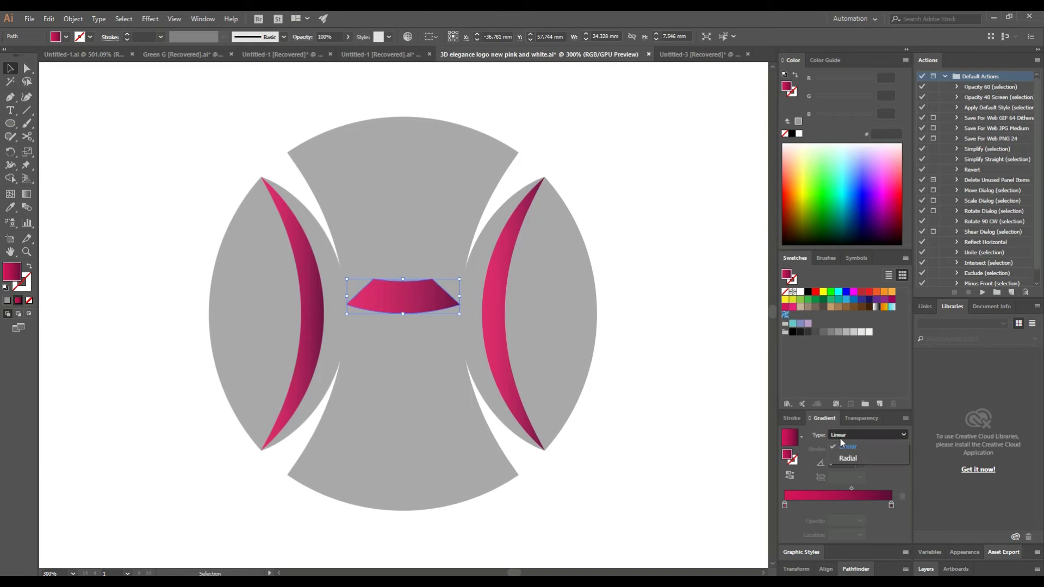
left_click(860, 463)
left_click(872, 303)
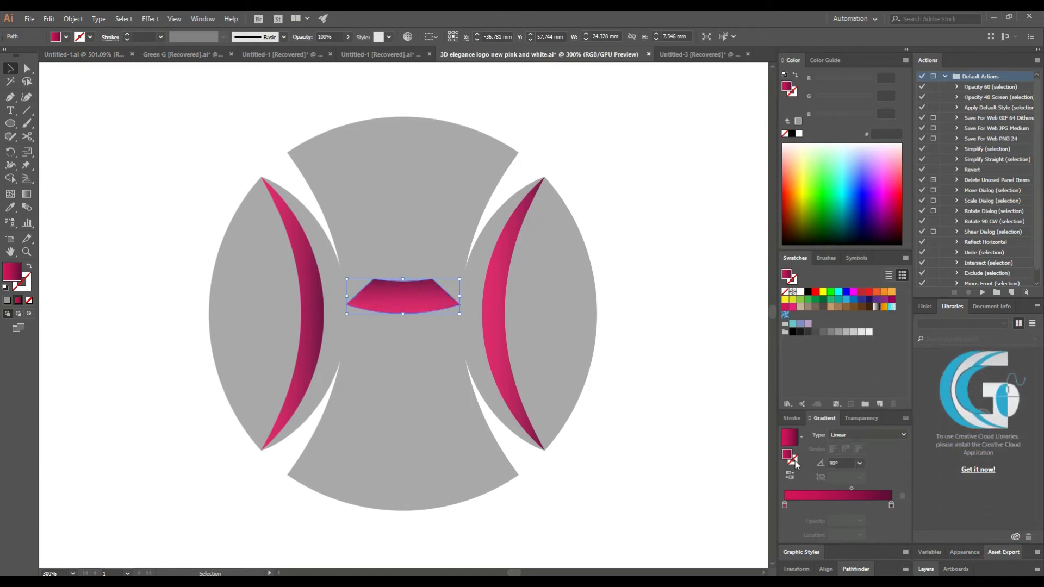
left_click(718, 429)
- Ungroup the lower grey group and give the lower trapezoid the pink gradient at 90°
left_click(430, 342)
right_click(504, 403)
left_click(538, 488)
left_click(790, 437)
left_click(860, 462)
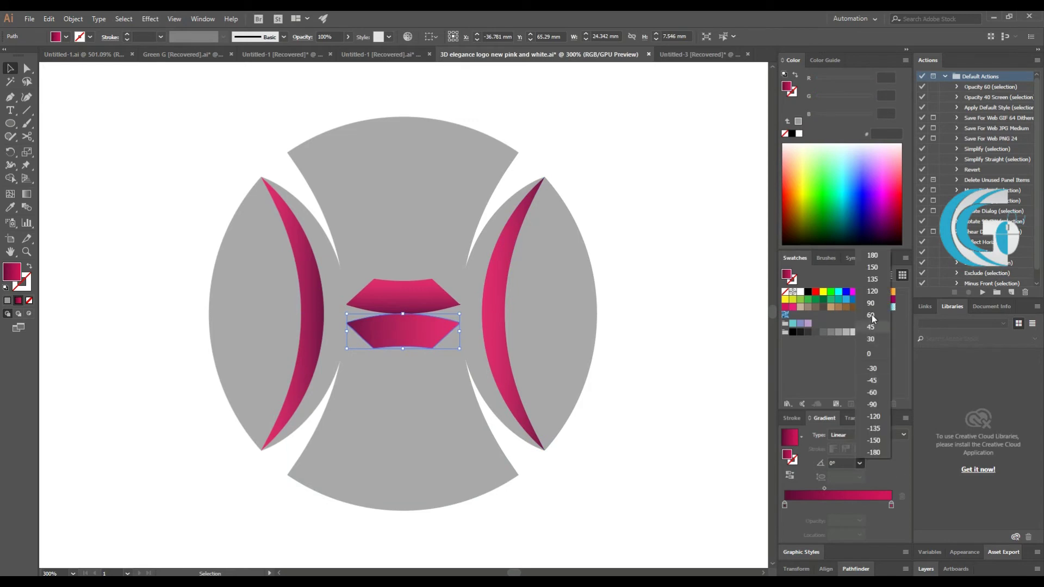
left_click(872, 302)
left_click(733, 443)
- Fill both side crescents with the pink gradient and reverse each gradient
left_click(479, 326)
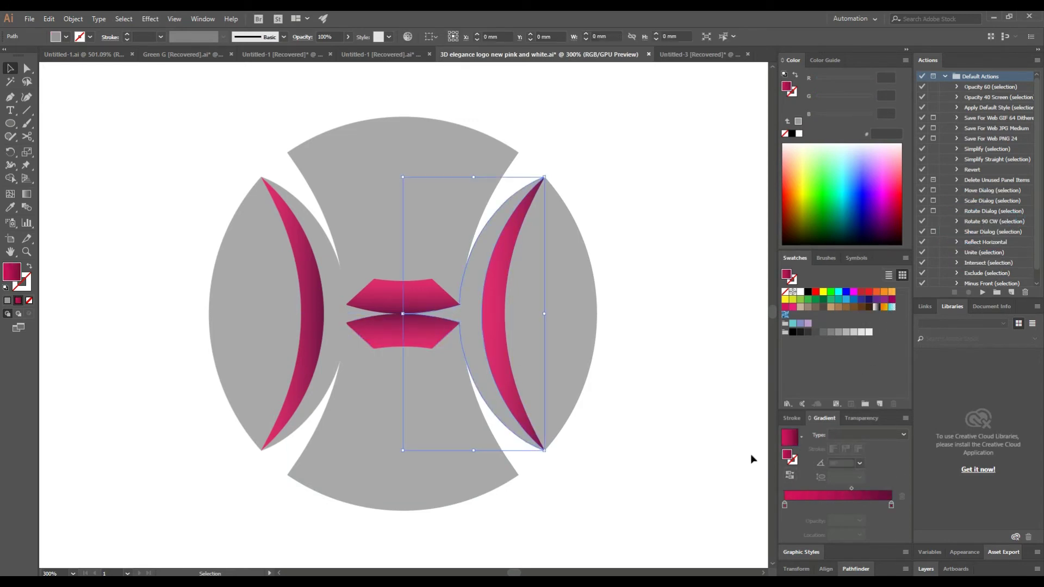
left_click(821, 496)
left_click(344, 306)
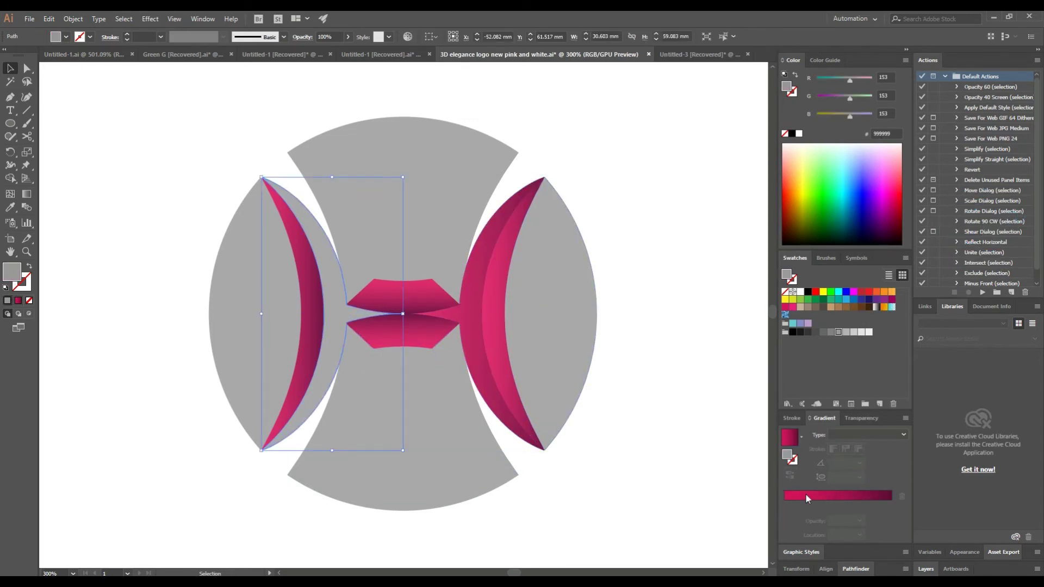
left_click(789, 437)
left_click(789, 475)
left_click(465, 307)
left_click(789, 474)
left_click(721, 432)
- Fill both upper horns with the pink gradient, reversing it on the right horn
left_click(454, 277)
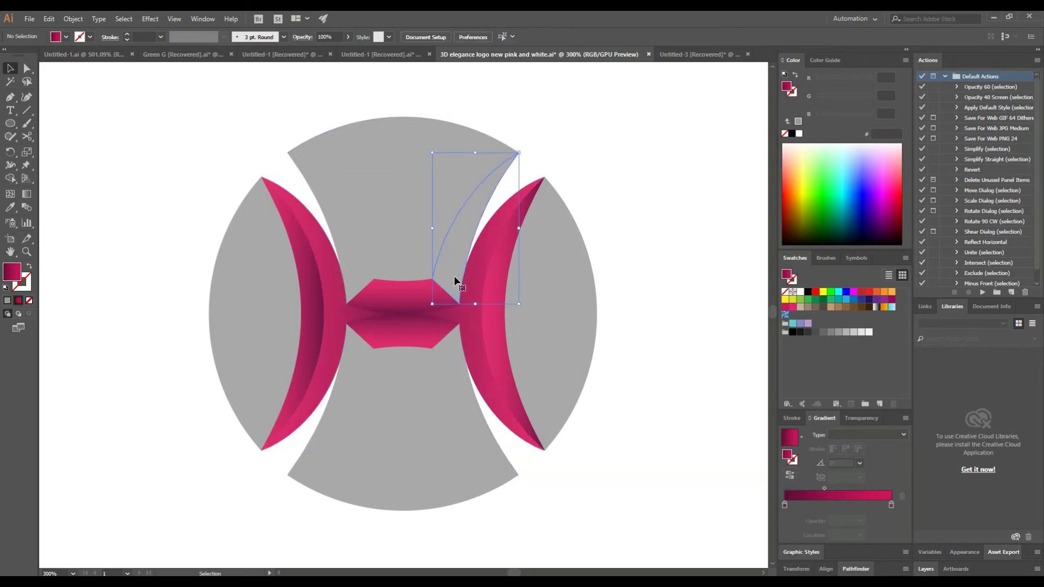
left_click(361, 273, "shift")
left_click(789, 437)
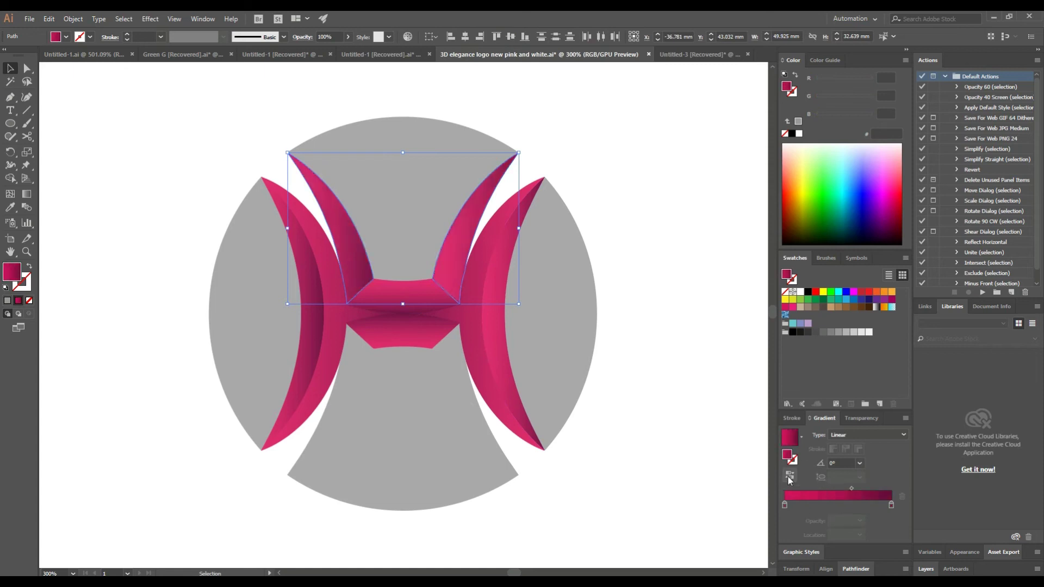
left_click(709, 404)
left_click(459, 268)
left_click(790, 475)
left_click(519, 386)
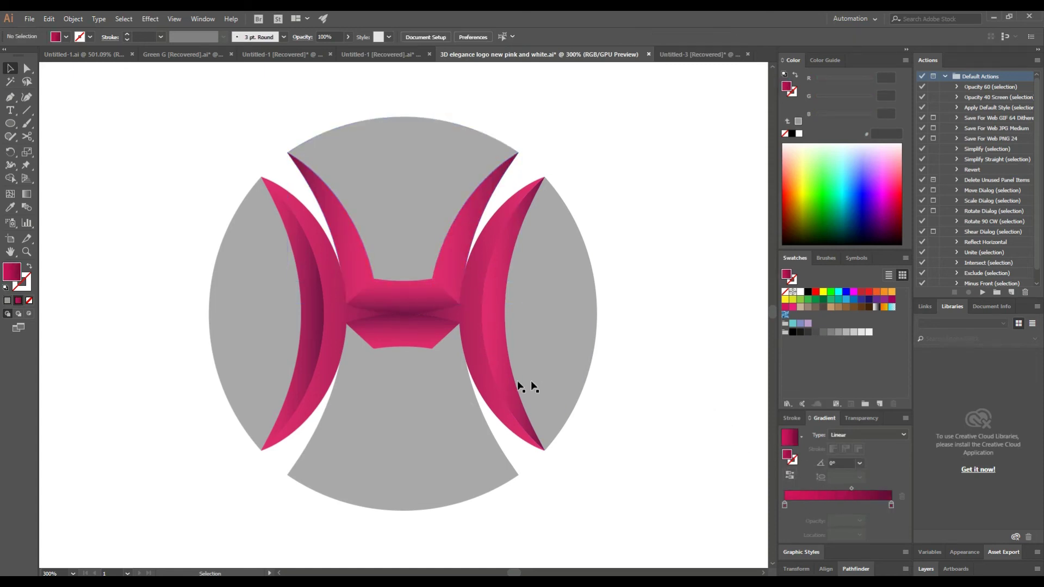
- Fill the lower-right and lower-left legs with the pink gradient, then zoom out
left_click(788, 476)
left_click(362, 380)
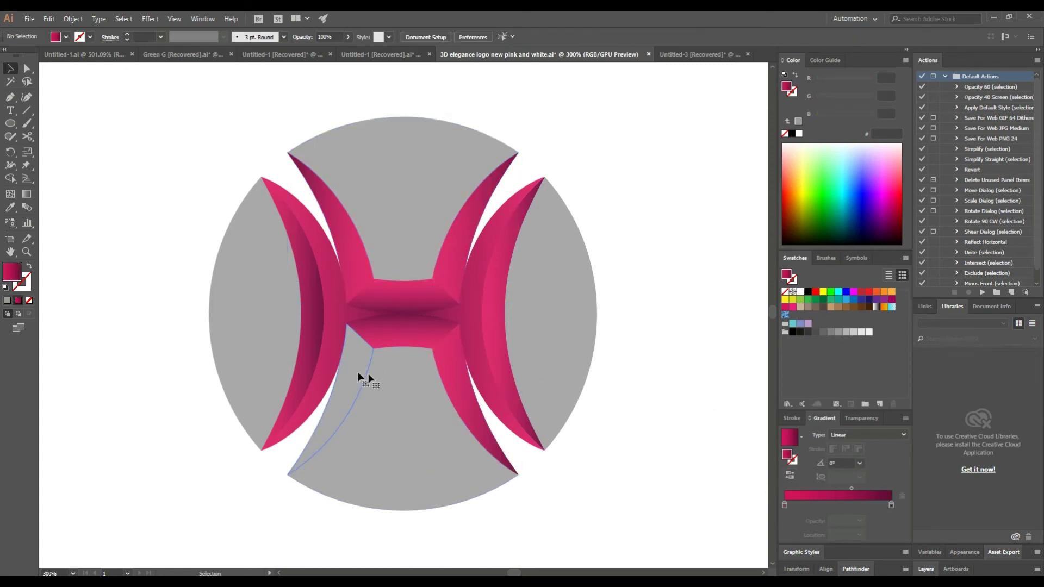
left_click(787, 477)
left_click(667, 434)
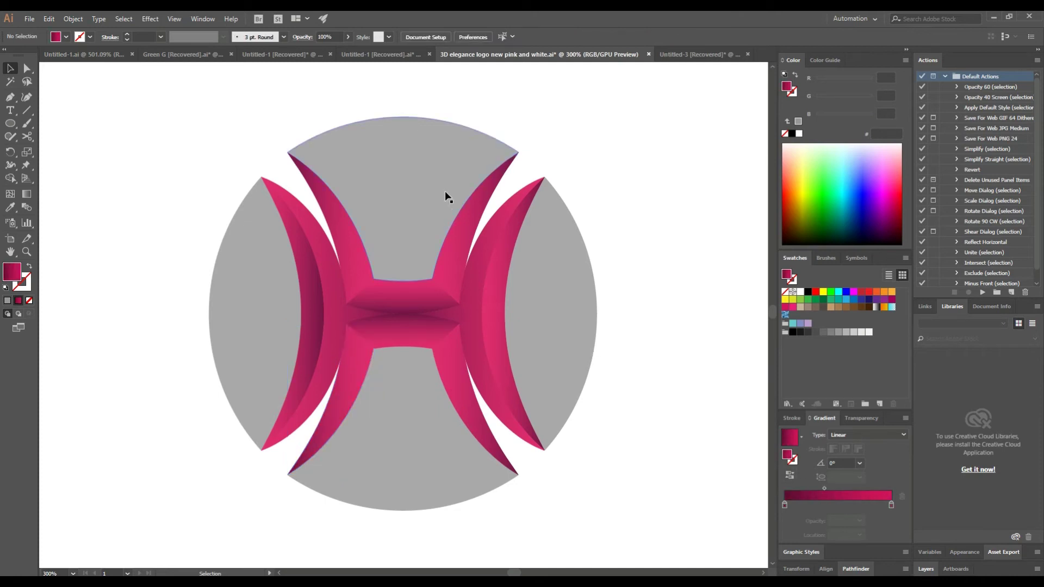
key("ctrl+minus")
- Give the grey shape below the crossbar a reversed, vertical grey gradient
left_click(408, 395)
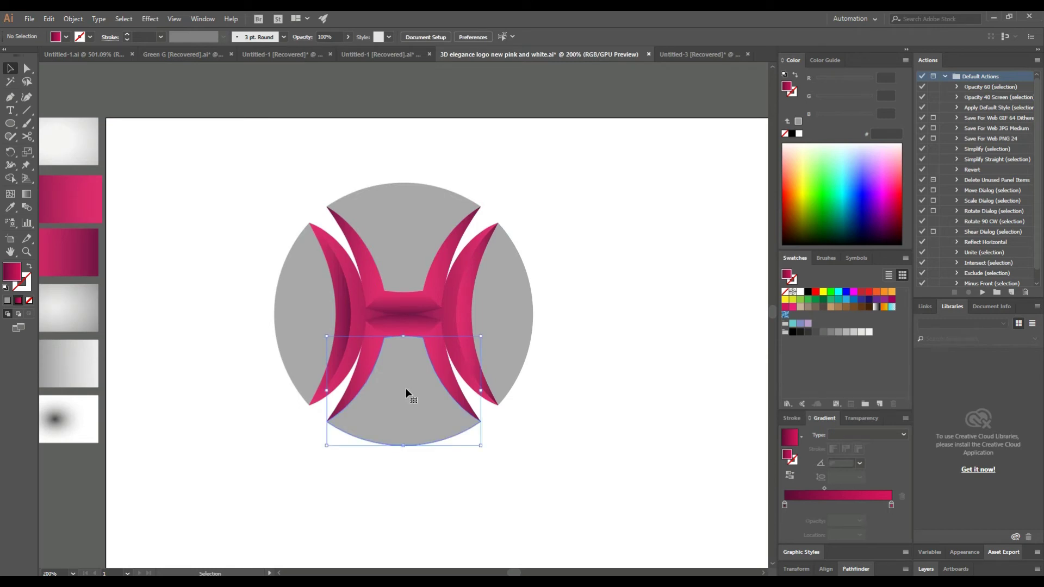
left_click(72, 356)
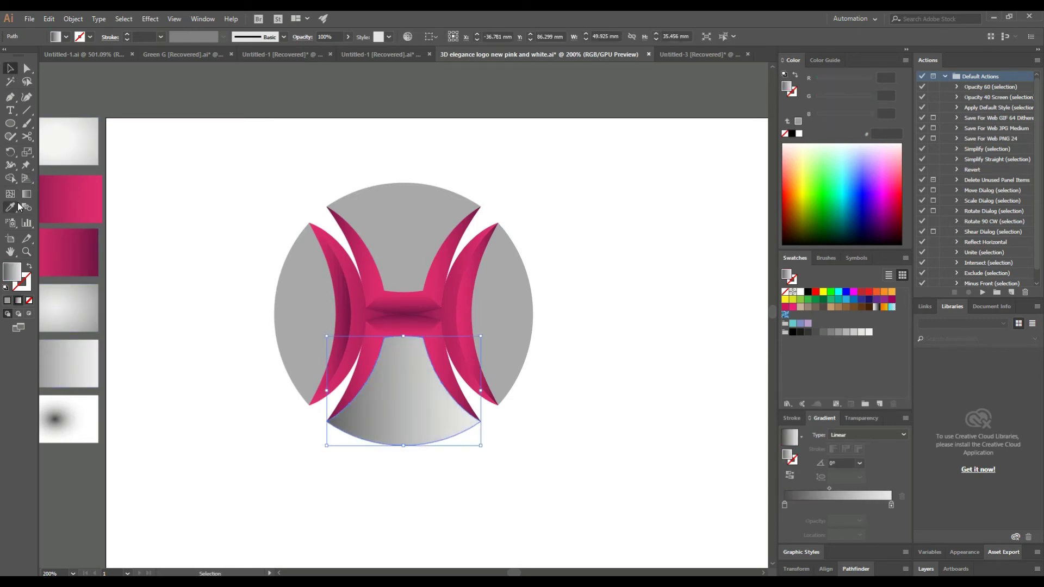
left_click_drag(419, 456, 419, 457)
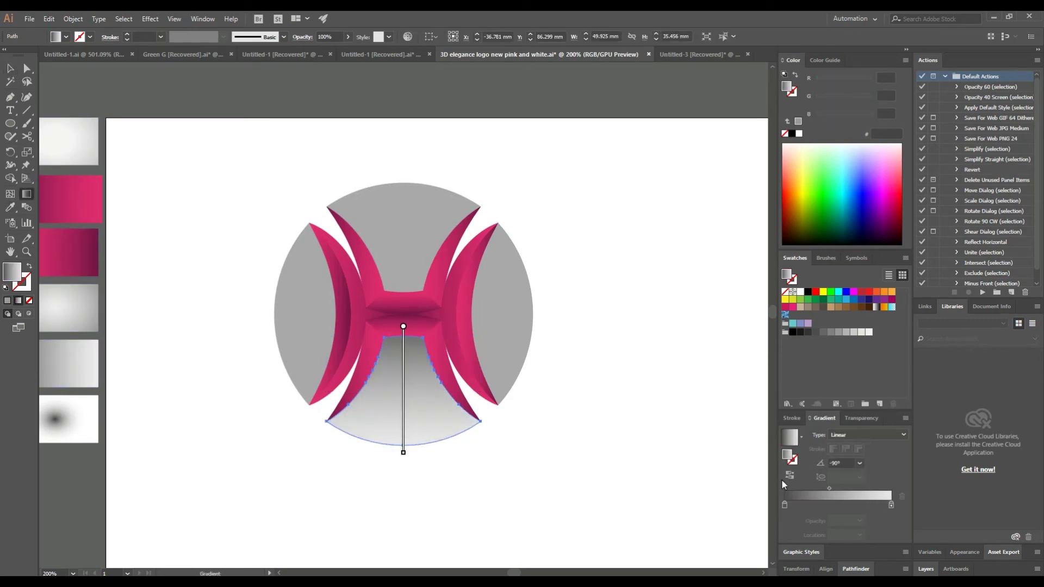
left_click(789, 476)
left_click(12, 70)
left_click(145, 111)
- Reflect a copy of the lower grey shape and move it to the top of the circle
right_click(444, 413)
left_click(593, 380)
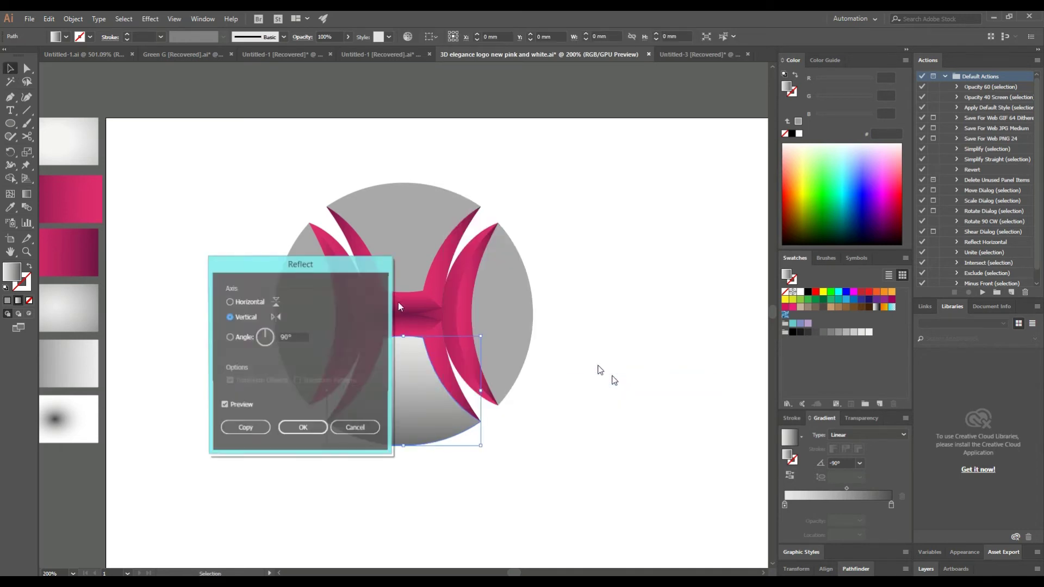
left_click(245, 428)
left_click_drag(415, 274, 415, 273)
left_click(621, 376)
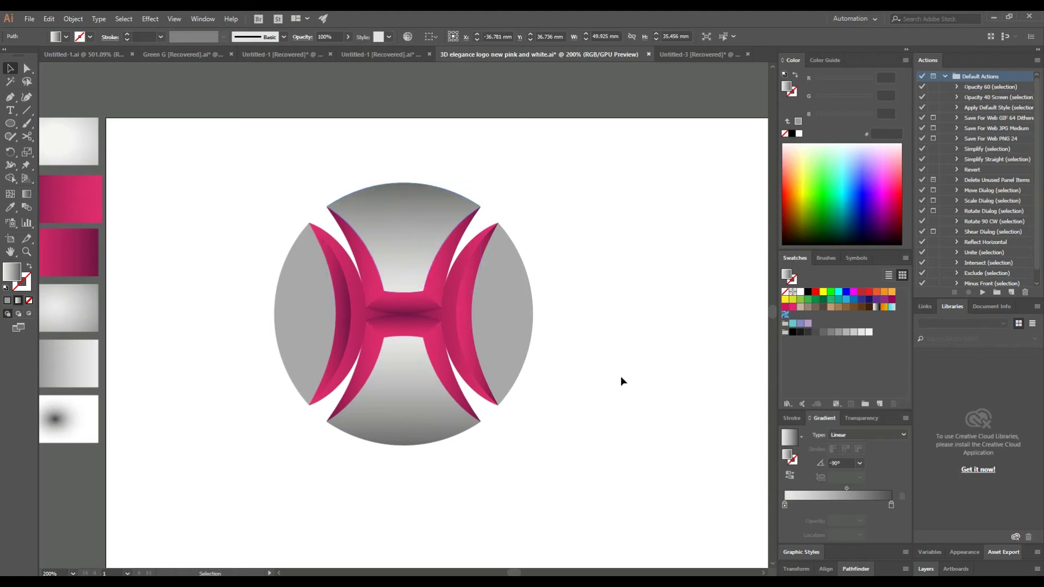
- Ungroup the left lens and stretch a radial grey gradient across it
left_click(494, 314)
right_click(205, 303)
left_click(320, 310)
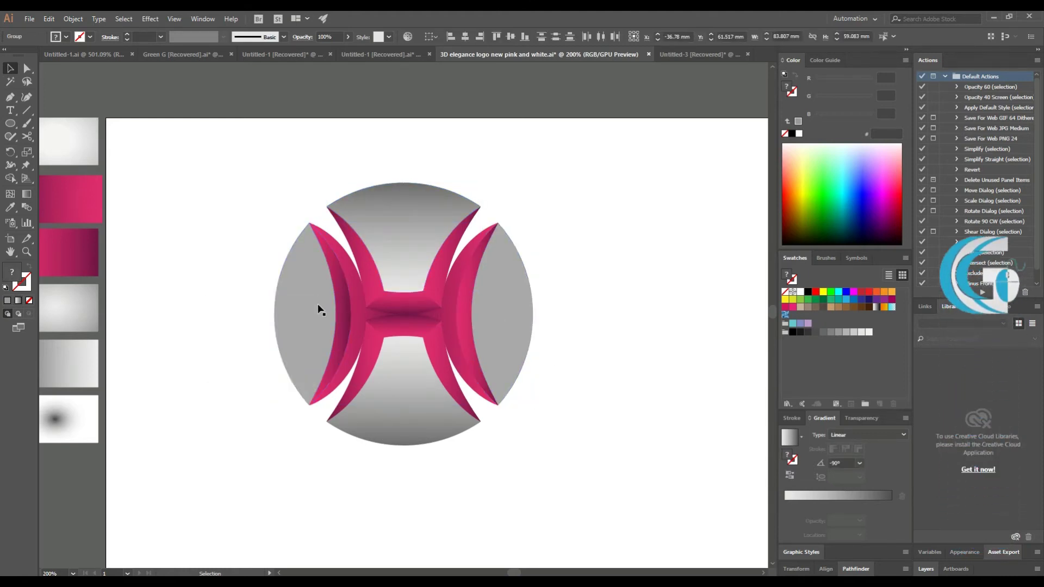
right_click(211, 306)
left_click(217, 401)
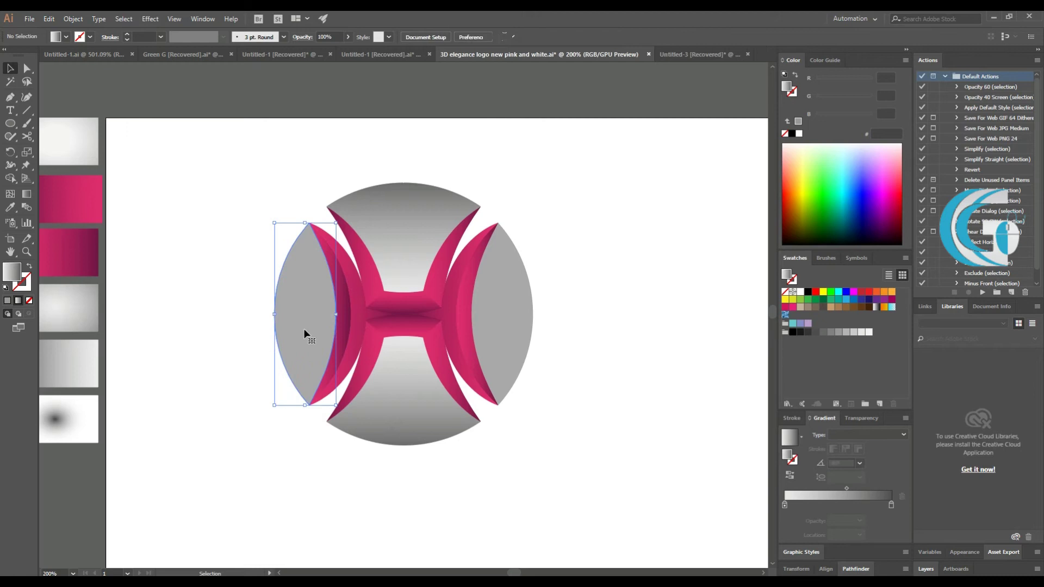
left_click(68, 300)
left_click_drag(372, 314, 409, 314)
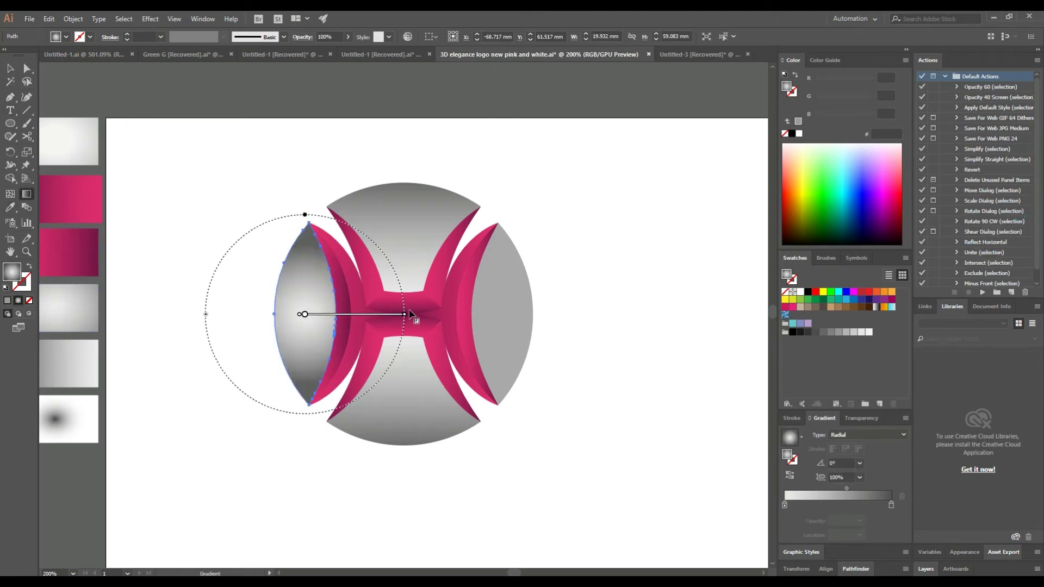
left_click_drag(305, 210, 305, 155)
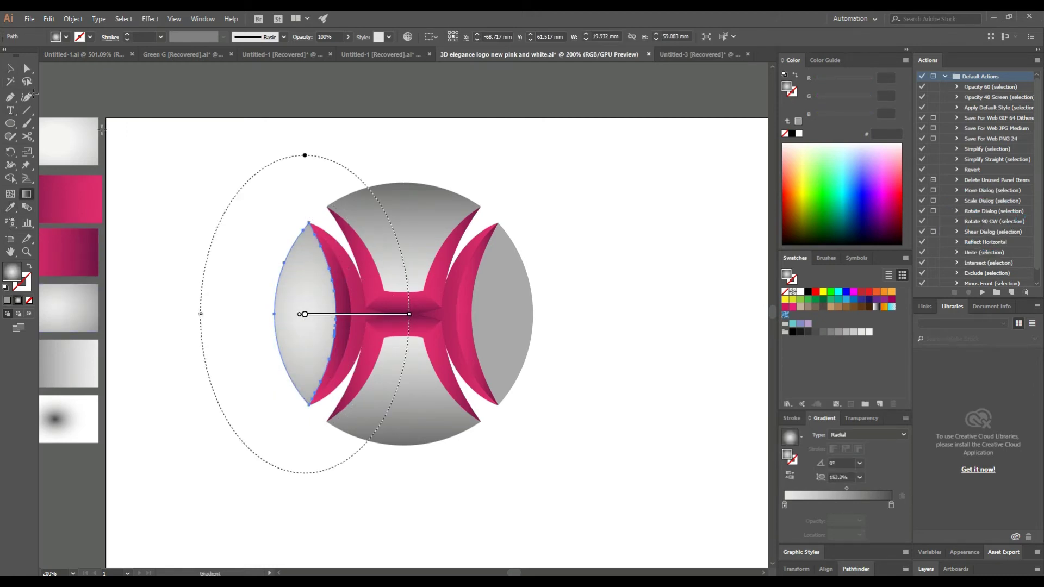
- Ungroup the right lens and enlarge its radial grey gradient
left_click(305, 306)
right_click(308, 300)
left_click(511, 330)
right_click(511, 330)
left_click(508, 315)
key("g")
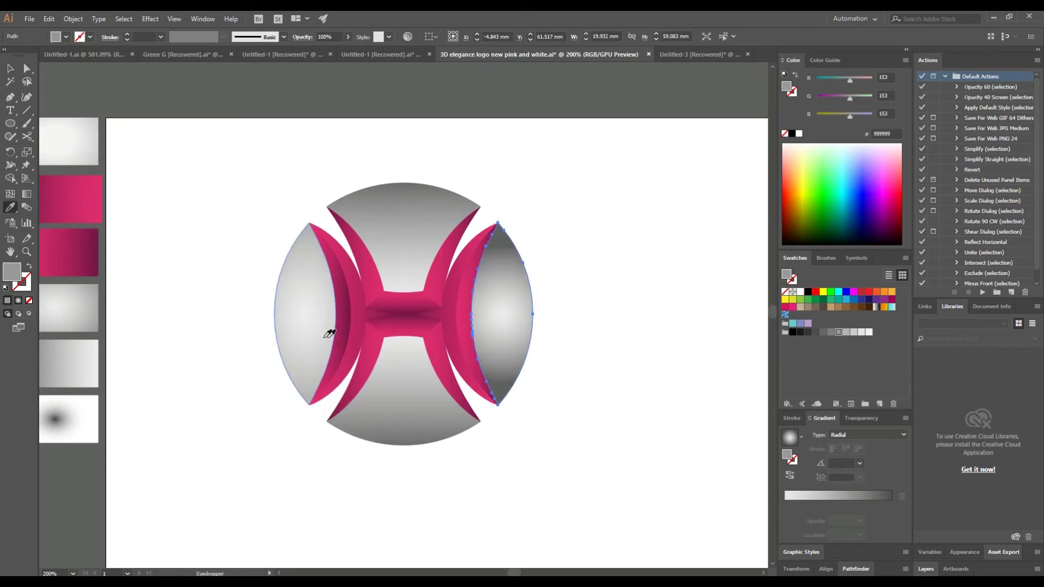
left_click_drag(570, 314, 593, 314)
- Drag a duplicate of the bottom grey piece out to the lower right
left_click(11, 69)
left_click(203, 197)
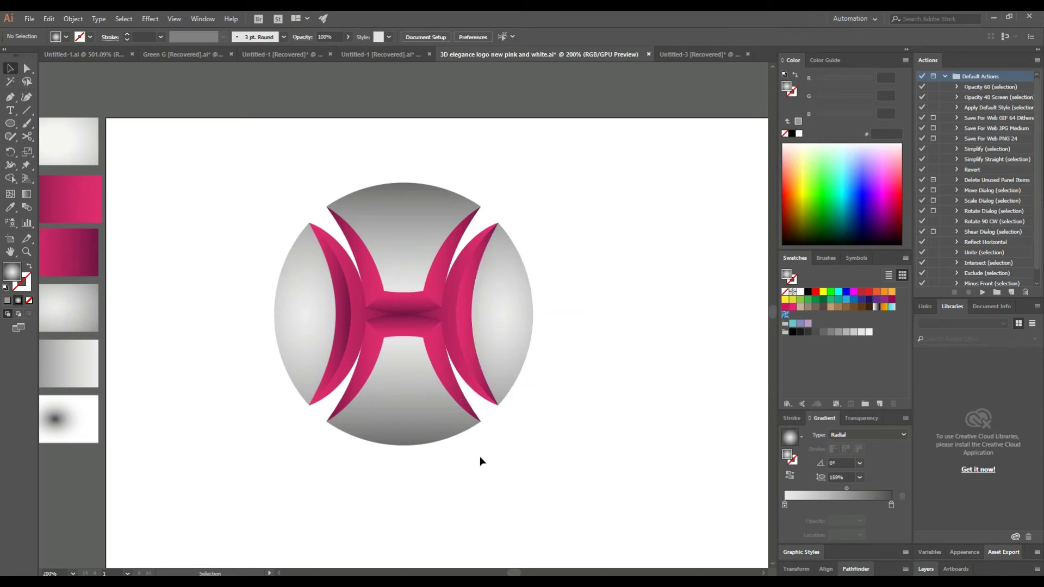
mouse_move(405, 379)
left_mouse_down()
mouse_move(609, 429)
mouse_move(610, 393)
left_mouse_up()
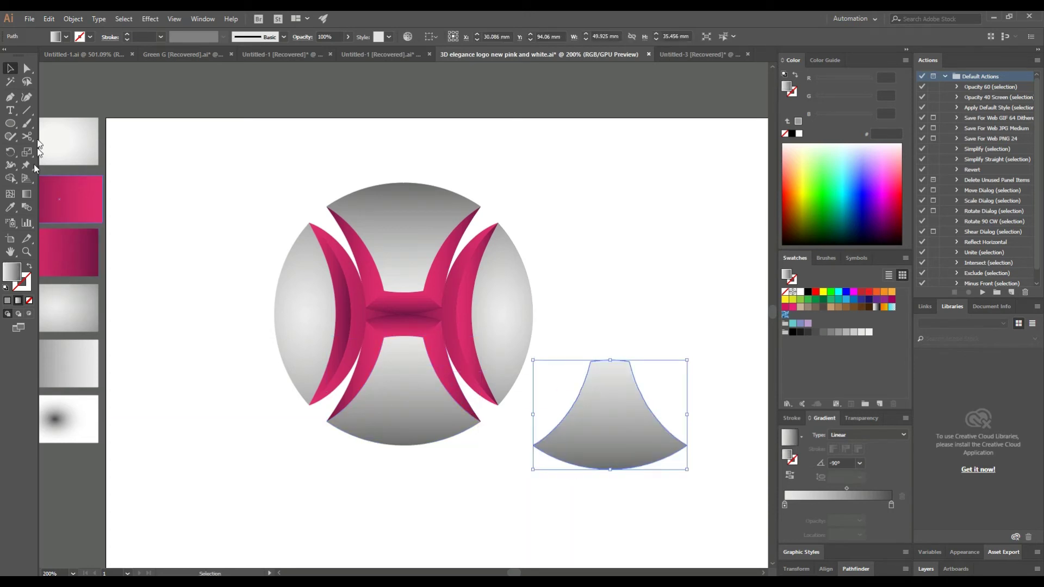
- Cut the copied piece at both corners with Scissors and delete the bottom curve
left_click(28, 136)
left_click(531, 444)
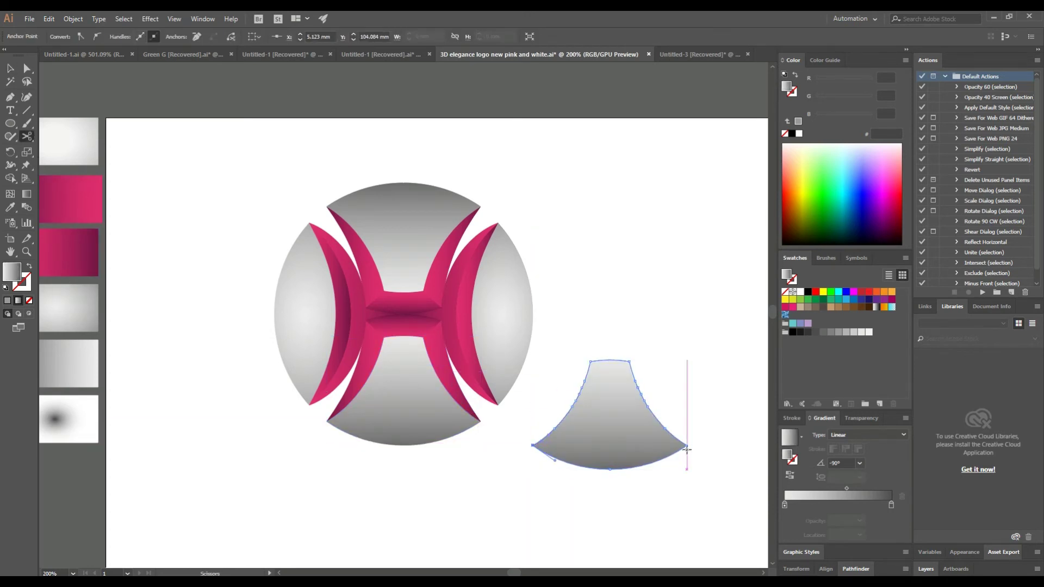
left_click(686, 444)
key("Delete")
- Make the remaining curve a white, unfilled stroke with the elliptical width profile
left_click(603, 430)
key("shift+x")
left_click(143, 37)
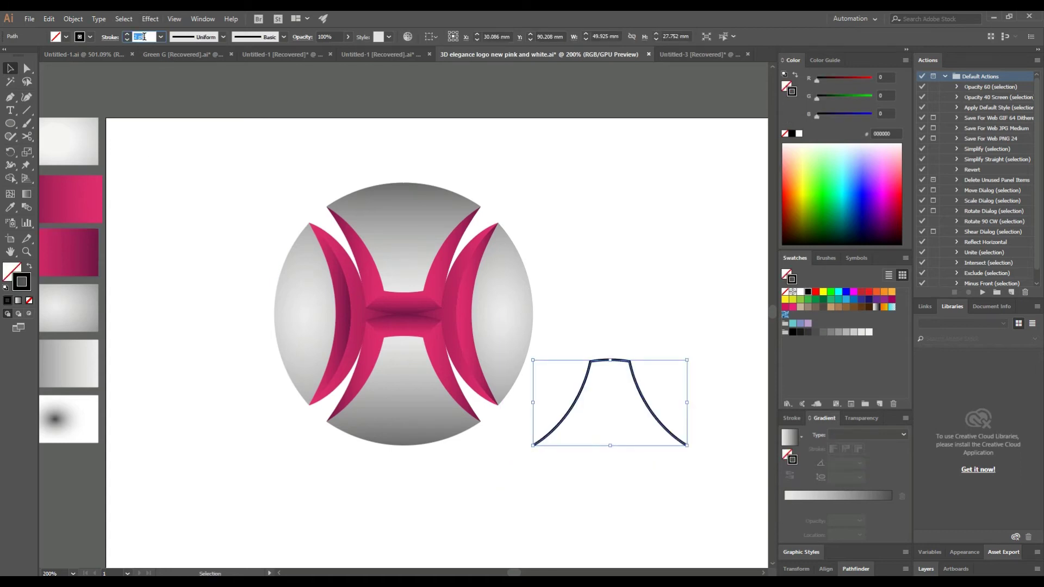
left_click(90, 36)
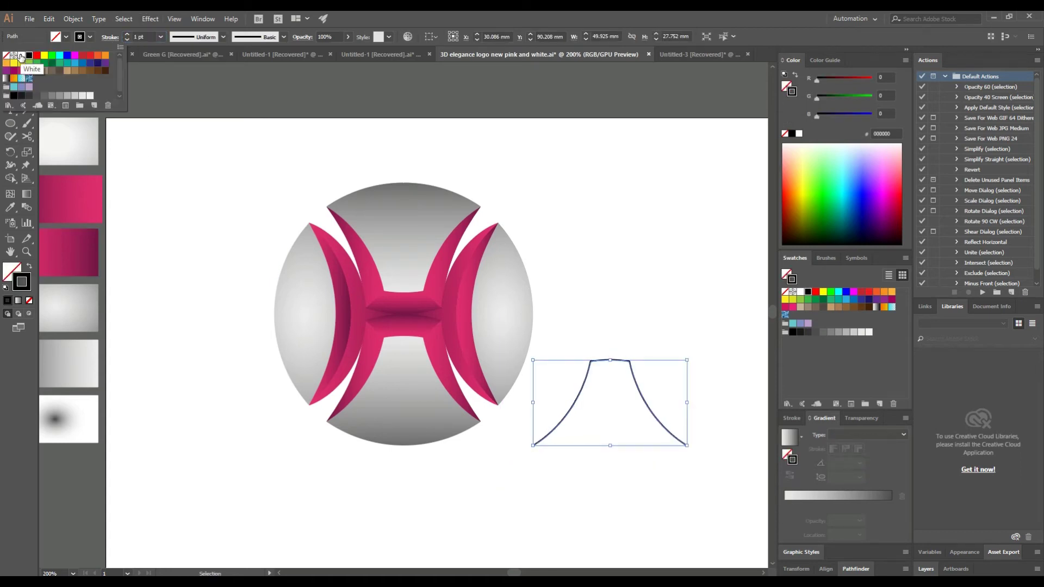
left_click(29, 62)
left_click(223, 37)
left_click(193, 52)
- Place the white curve along the H's lower edges and adjust its stacking order
left_click_drag(630, 368, 422, 340)
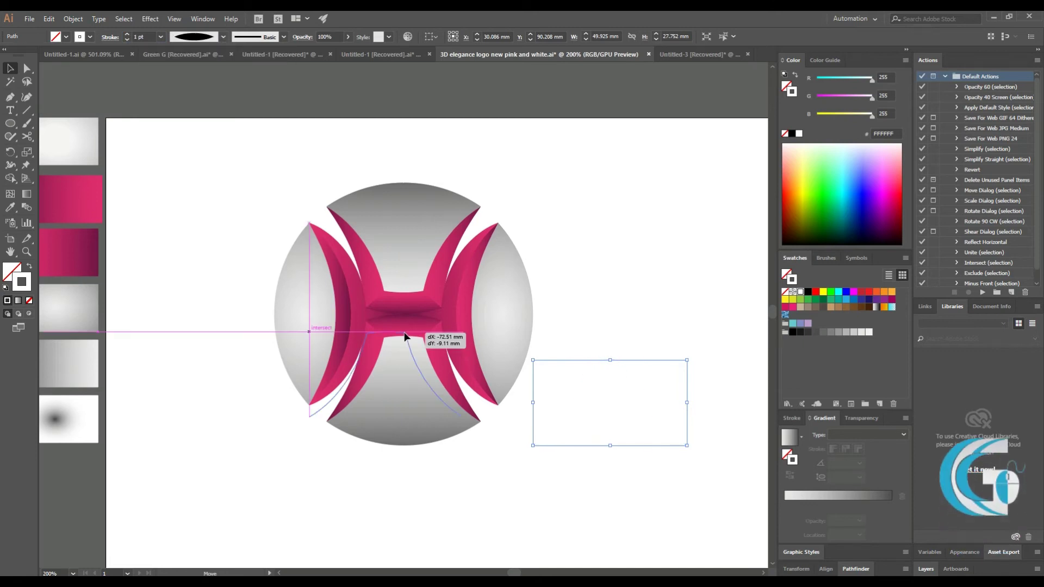
right_click(421, 341)
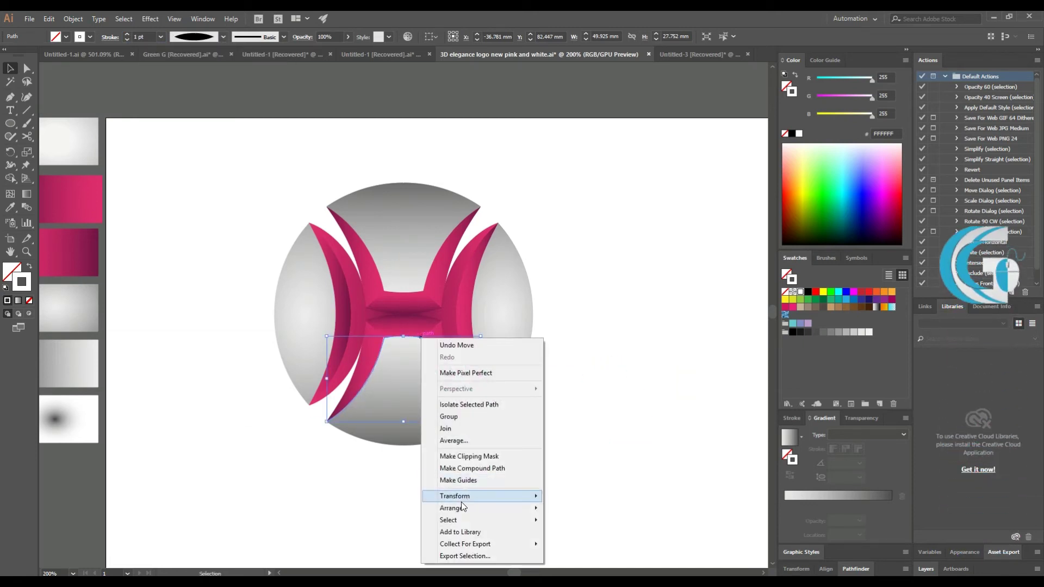
left_click(590, 569)
left_click(586, 465)
left_click(421, 340)
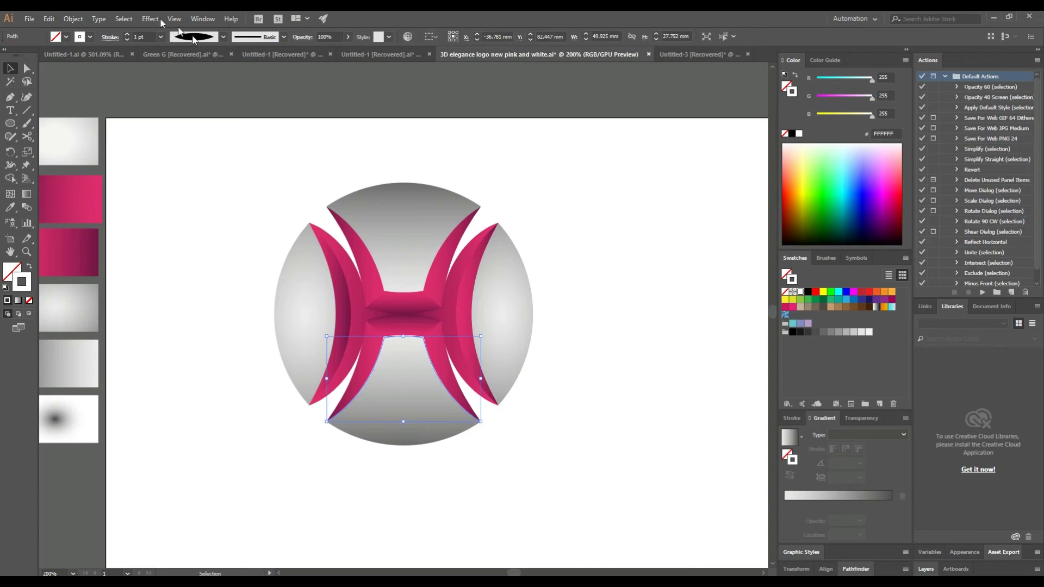
left_click(433, 405)
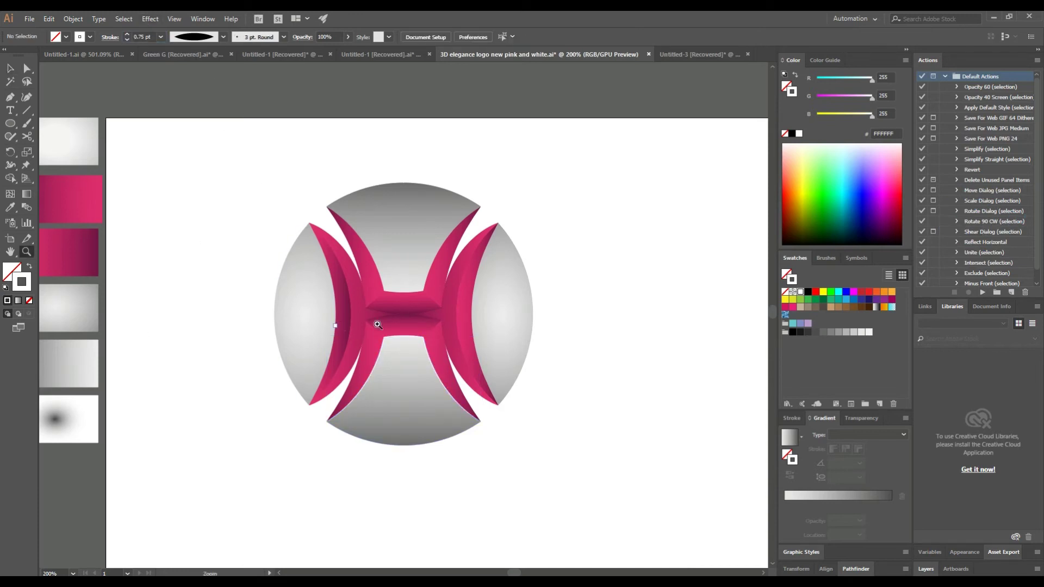
- Reflect a copy of the curve horizontally and place it along the H's upper edges
left_click_drag(378, 325, 413, 324)
left_click_drag(438, 408, 436, 178)
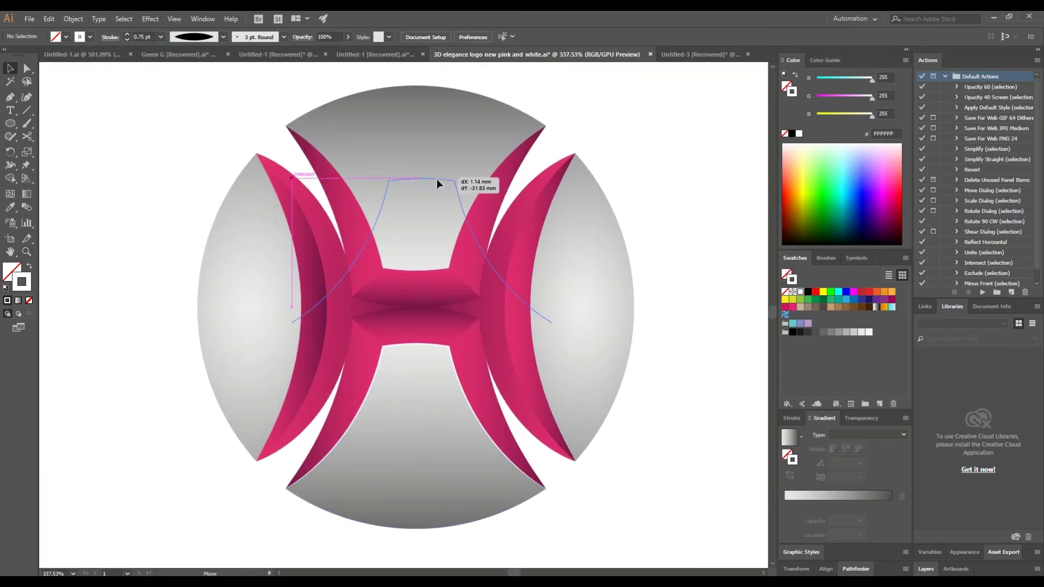
right_click(436, 178)
left_click(587, 378)
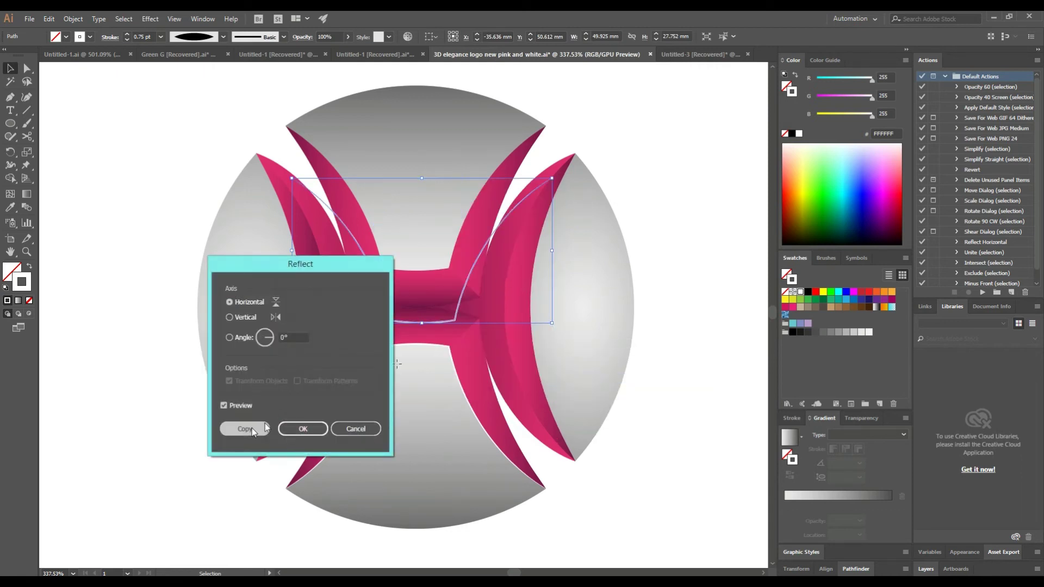
left_click(243, 429)
left_click(706, 307)
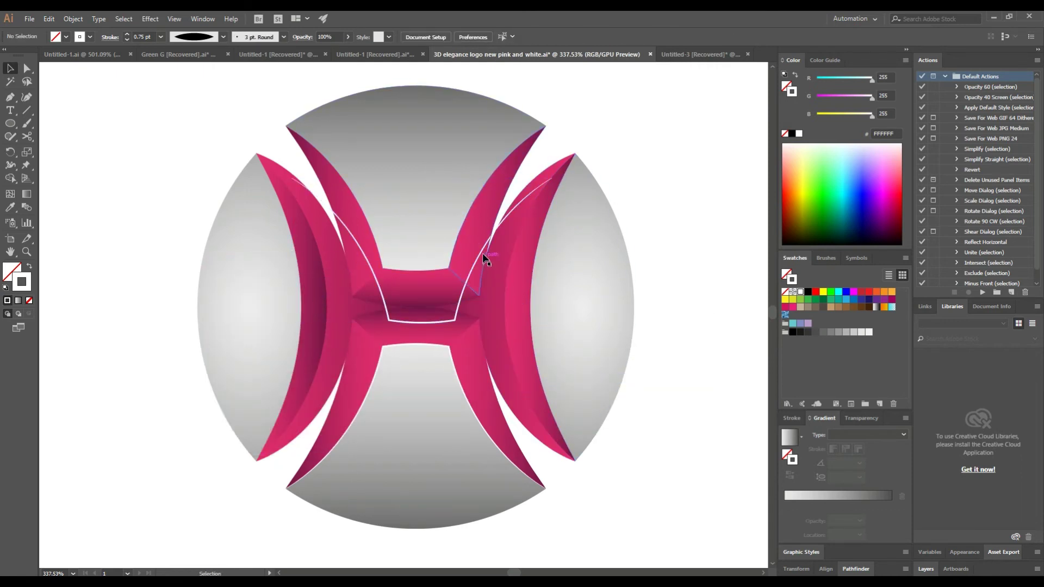
left_click_drag(485, 208, 476, 200)
- Rearrange the upper curve and group the H with its highlight curves
right_click(668, 213)
left_click(828, 391)
left_click(726, 316)
scroll(624, 408, "down", 2)
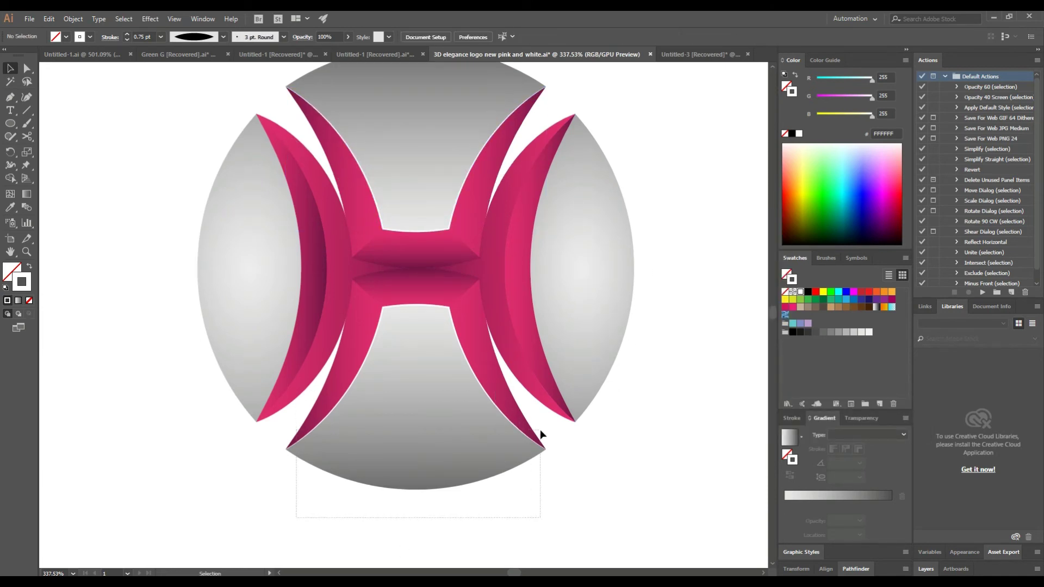
left_click_drag(540, 430, 540, 430)
right_click(443, 291)
left_click(475, 359)
- Group the top grey piece together with the highlighted H
scroll(492, 322, "up", 3)
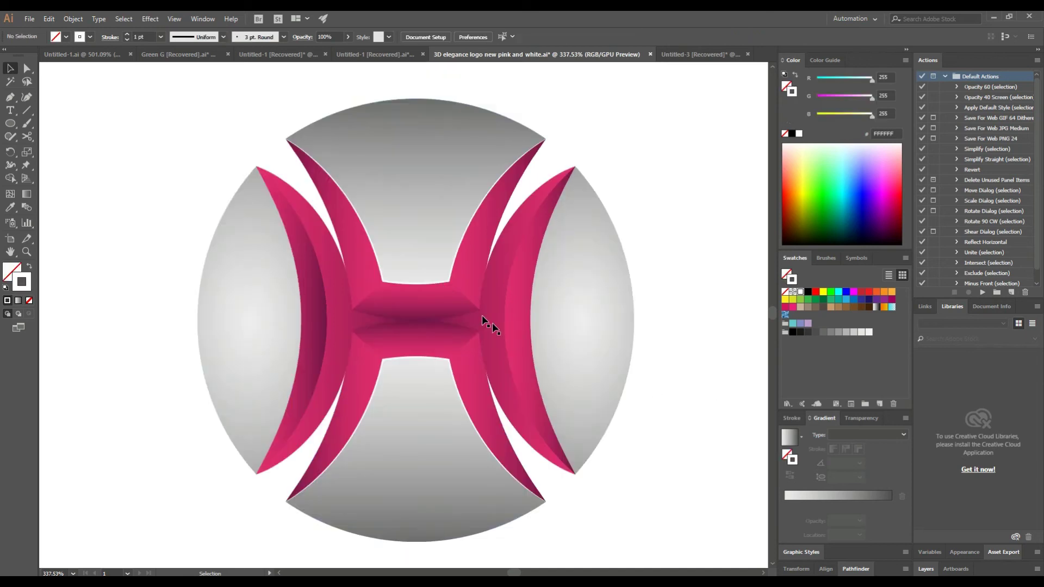
scroll(492, 322, "up", 2)
left_click_drag(275, 152, 572, 198)
right_click(429, 356)
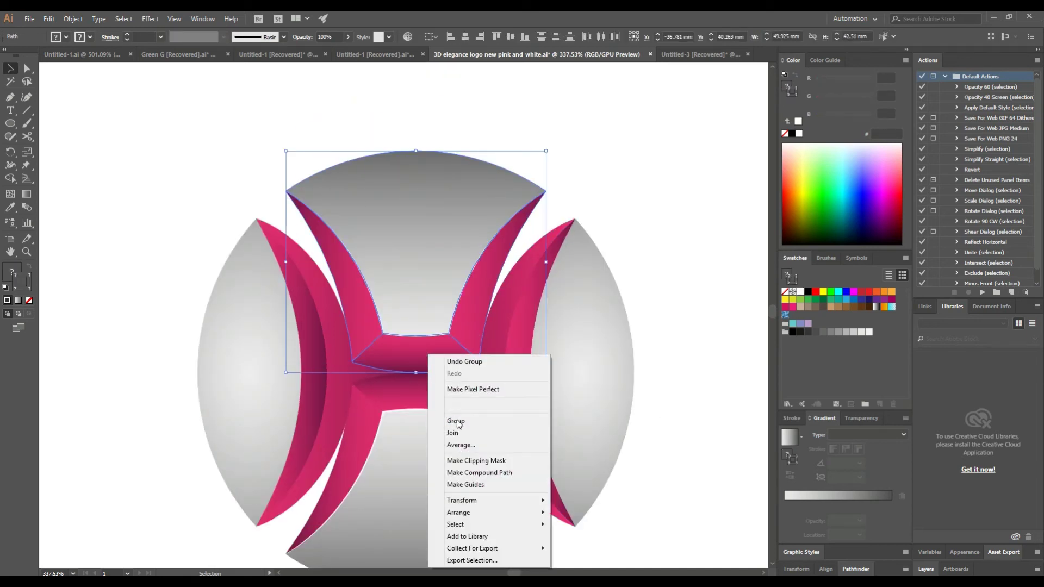
left_click(457, 423)
left_click(670, 224)
scroll(677, 351, "down", 2)
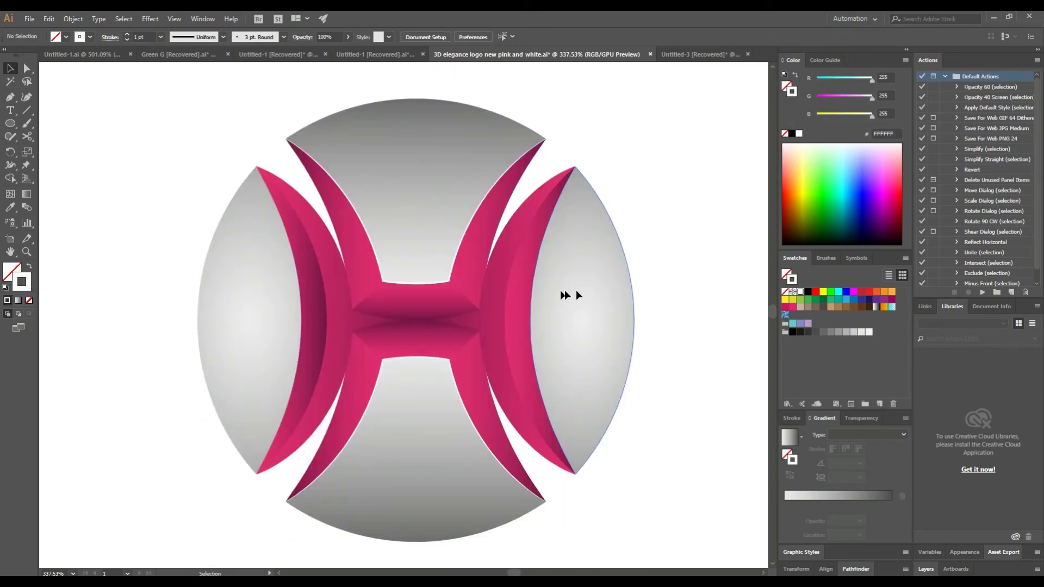
- Copy the right lens, cut it at top and bottom, and delete the right arc
left_click_drag(577, 294, 624, 287)
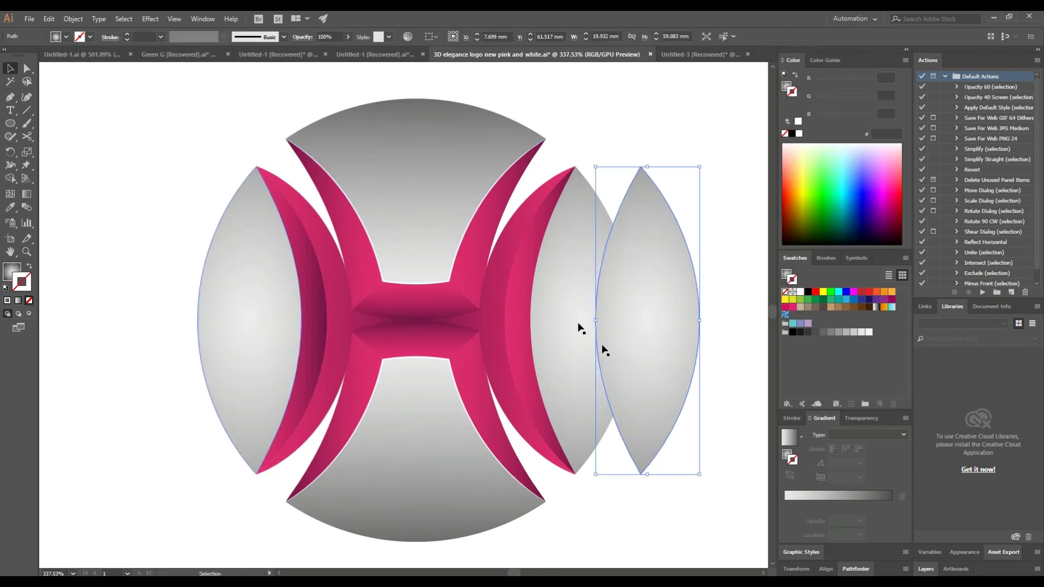
key("c")
left_click(640, 474)
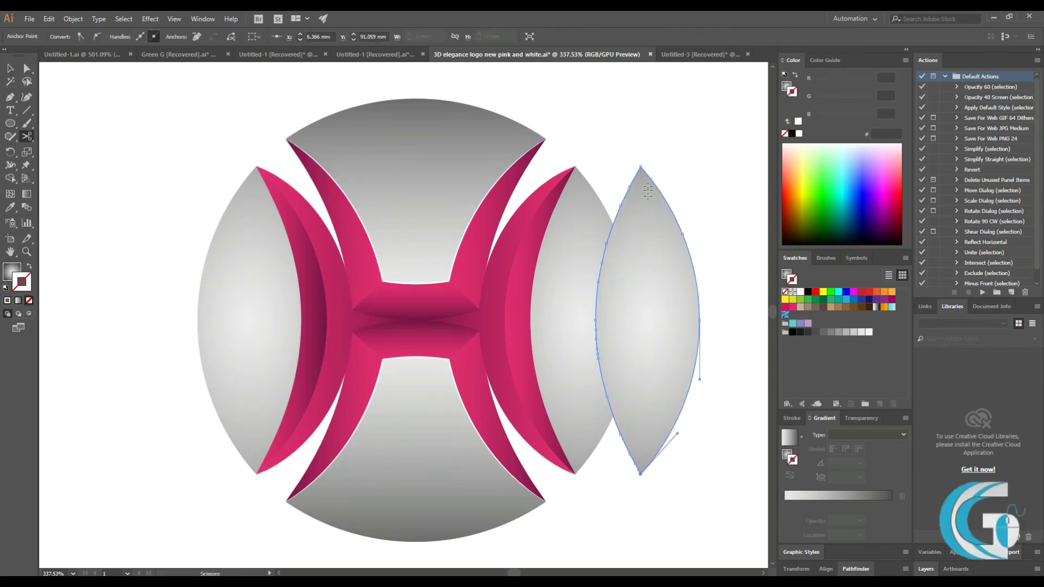
left_click(641, 166)
key("v")
left_click_drag(698, 329, 703, 350)
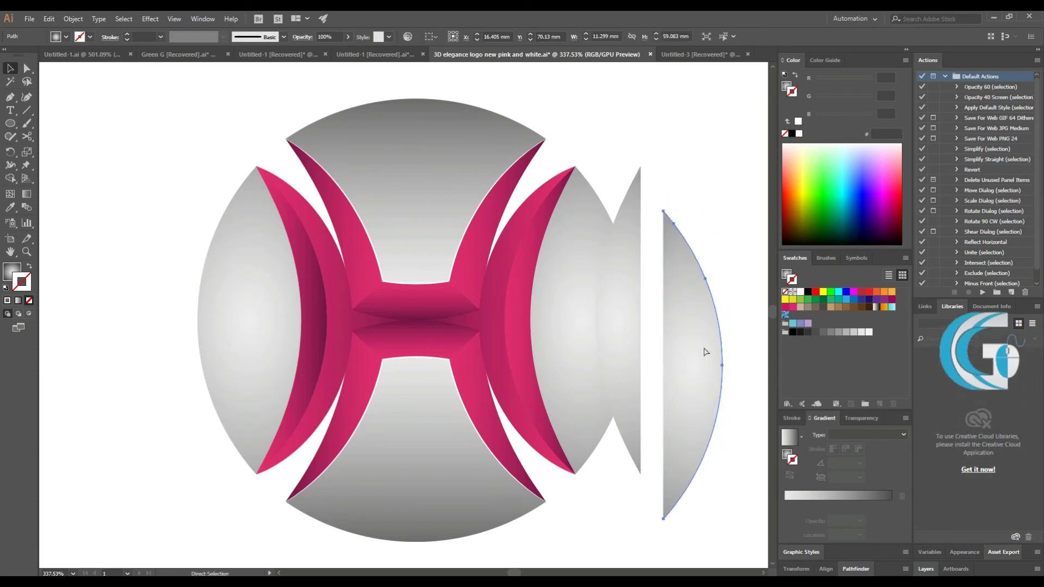
key("Delete")
- Turn the remaining left arc into a stroke with the elliptical width profile
left_click(618, 318)
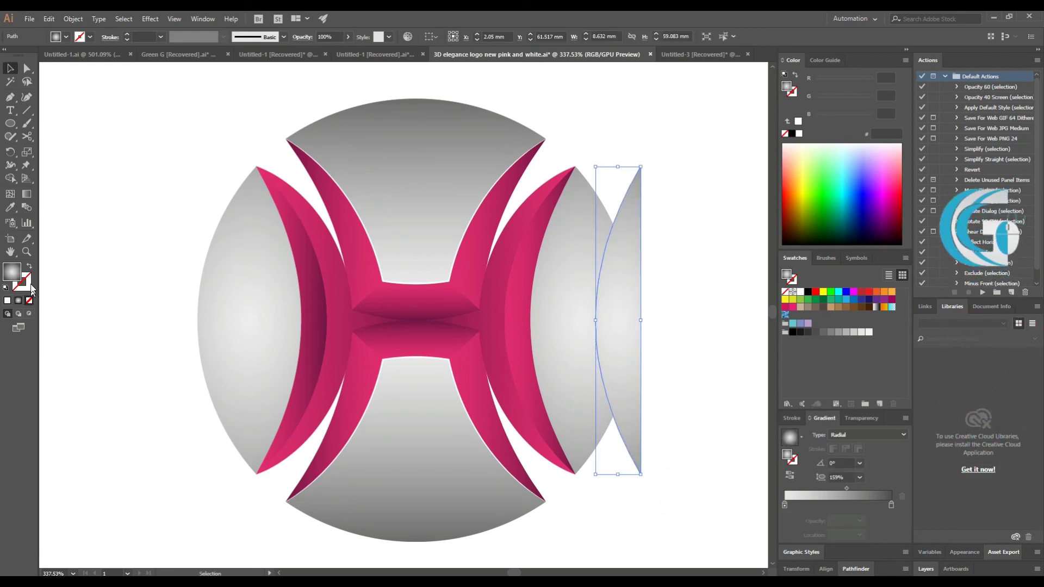
key("shift+x")
left_click(223, 36)
left_click(194, 84)
left_click(223, 36)
left_click(194, 73)
- Place the arc on the right lens's inner edge, behind the pink piece
left_click_drag(619, 210, 569, 209)
right_click(554, 209)
mouse_move(584, 380)
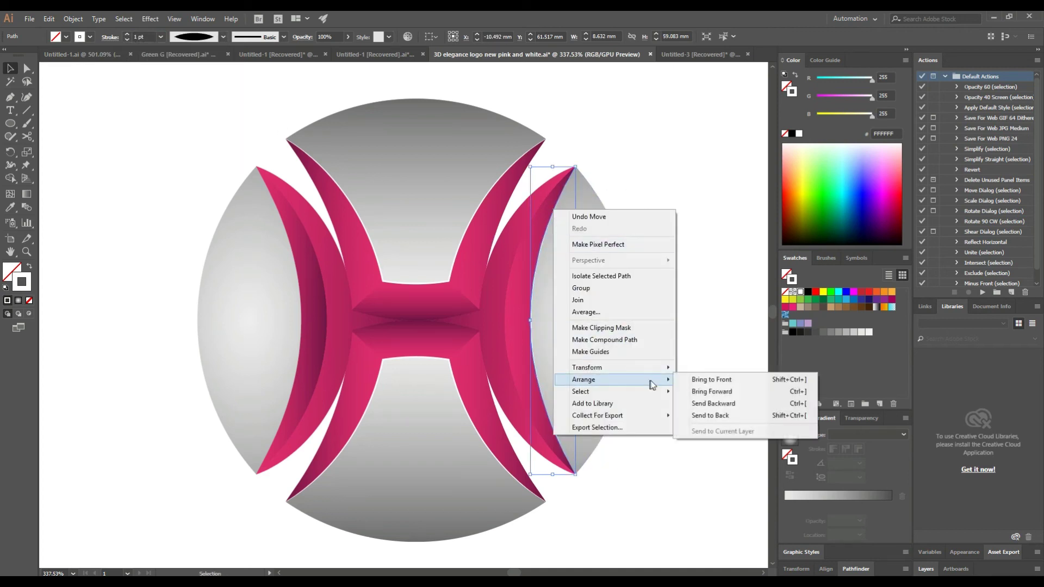
left_click(723, 417)
left_click(176, 118)
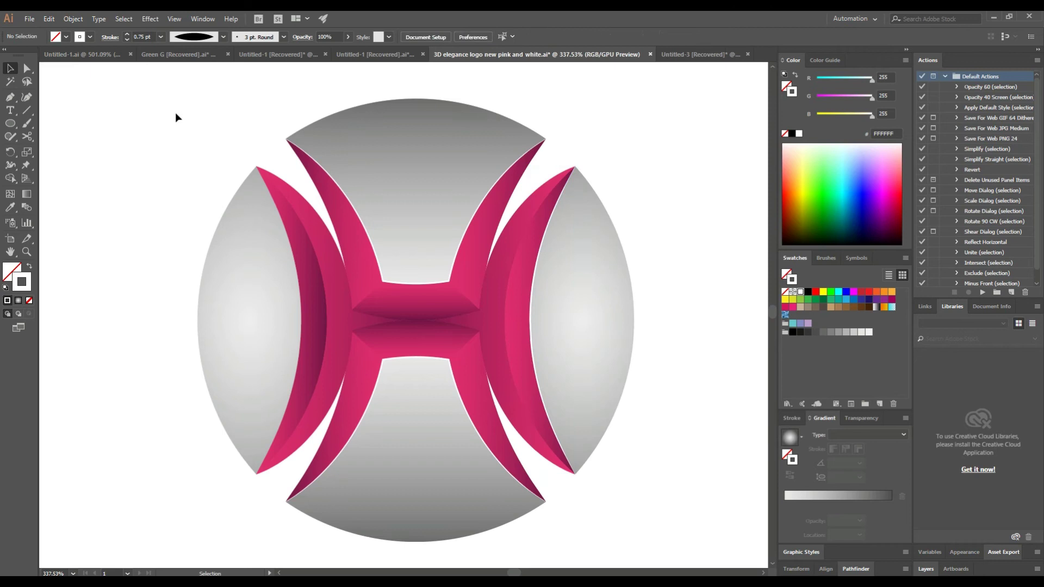
- Reflect a copy of the arc onto the left lens's inner edge and bring it to front
right_click(530, 307)
left_click(699, 503)
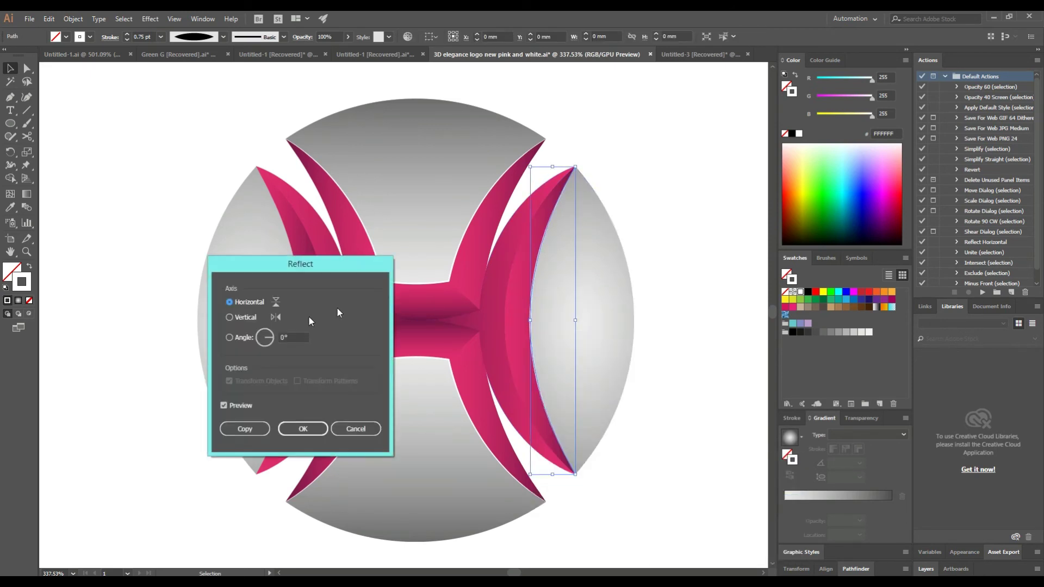
left_click(249, 427)
left_click_drag(400, 339, 302, 321)
right_click(276, 297)
left_click(435, 468)
left_click(161, 302)
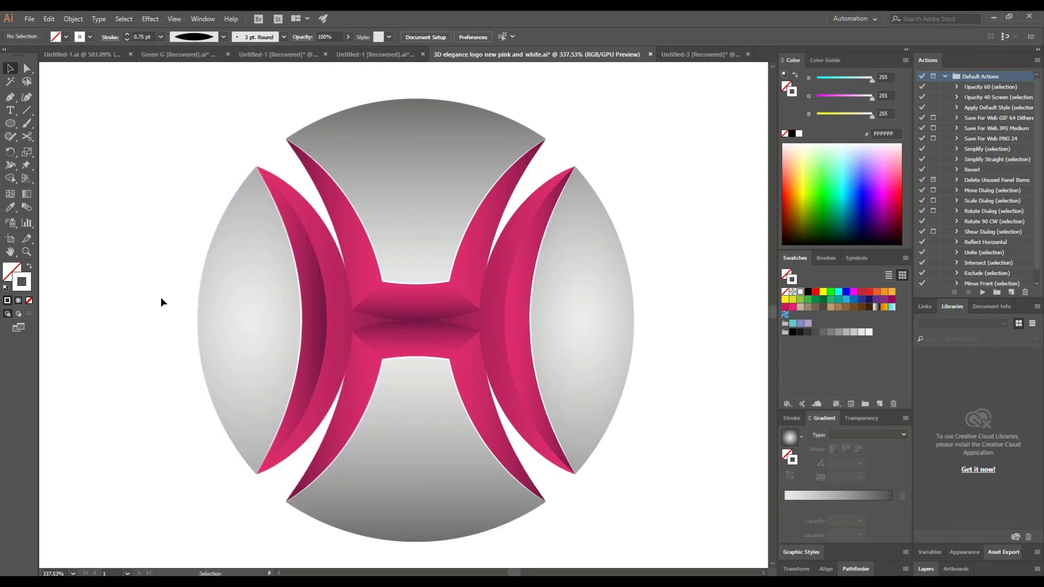
- Ungroup the top grey and pink section of the sphere
left_click(432, 180)
right_click(432, 180)
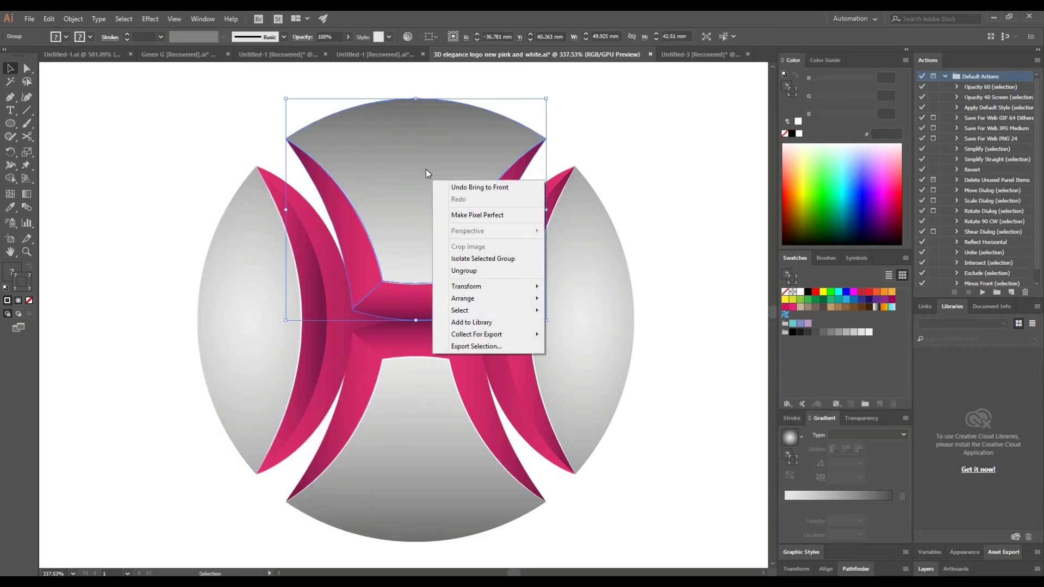
left_click(462, 270)
left_click(392, 181)
- Paste a copy of the top grey piece in front and shrink it to about 32.7 mm tall
left_click(49, 19)
left_click(66, 72)
left_click(49, 18)
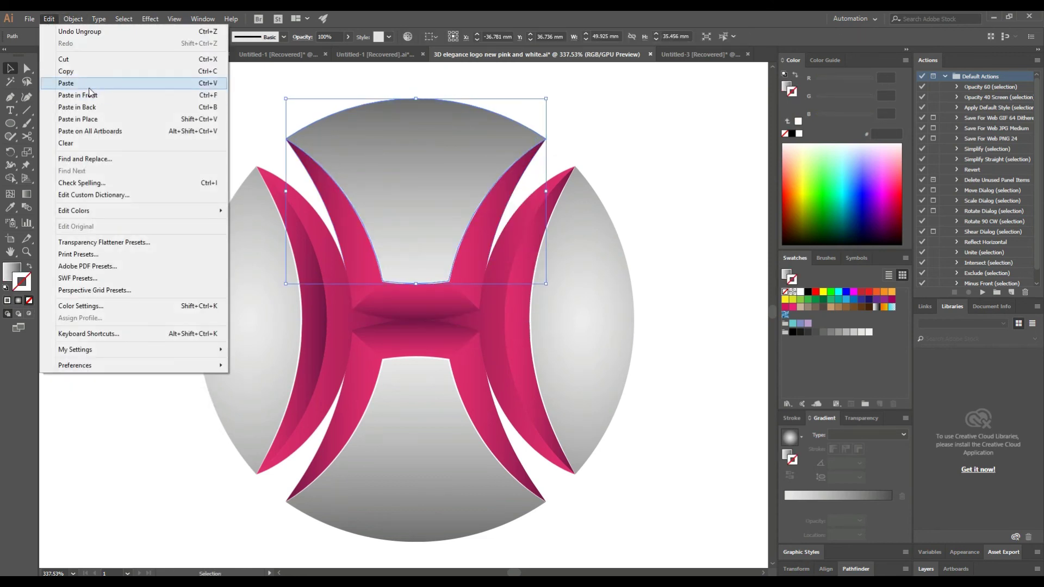
left_click(87, 95)
left_click_drag(538, 109, 525, 113)
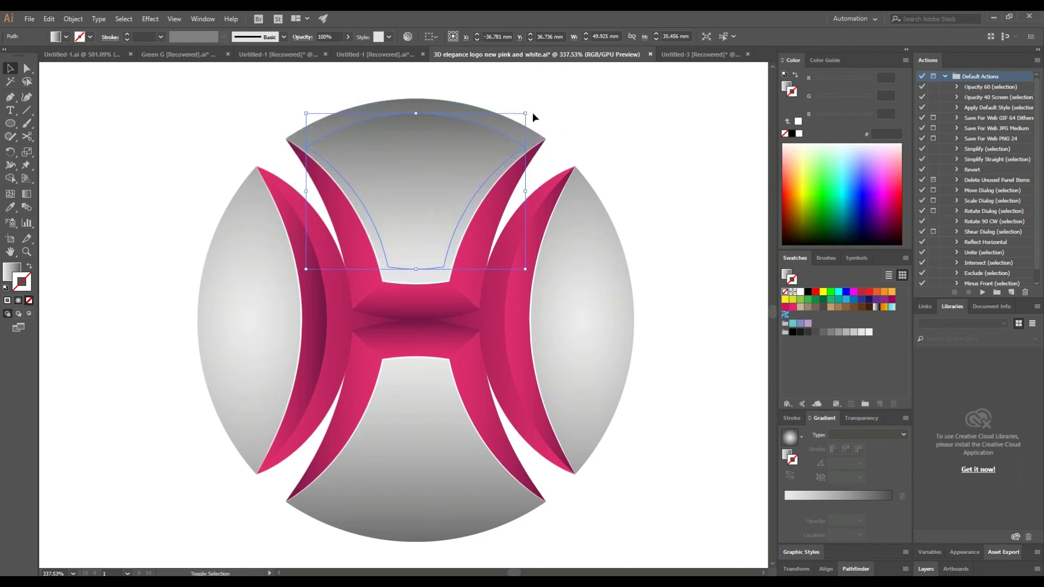
left_click_drag(416, 103, 416, 99)
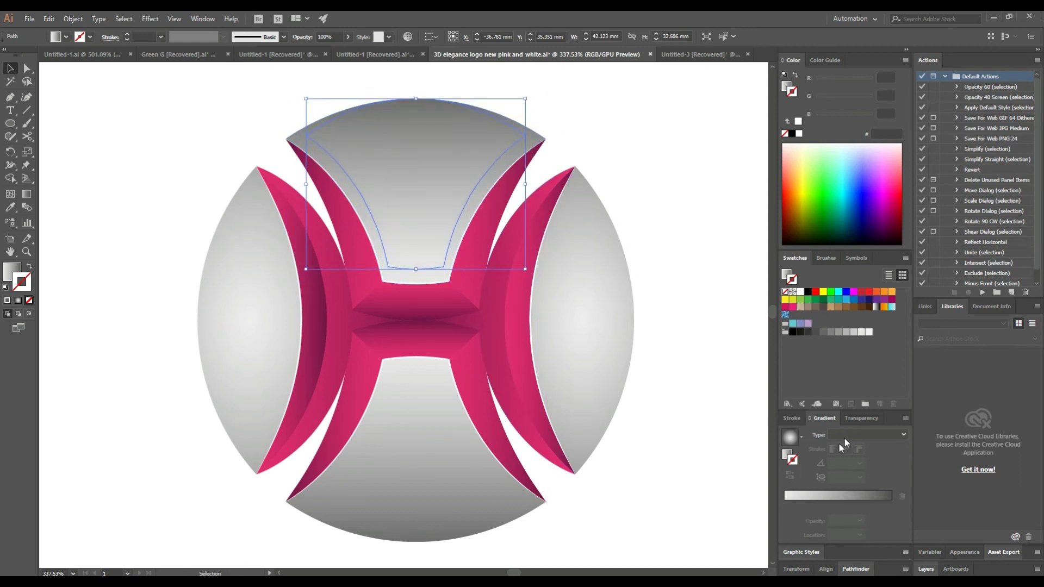
- Set the top shape's gradient stop opacities to 0% and 50%
left_click(850, 434)
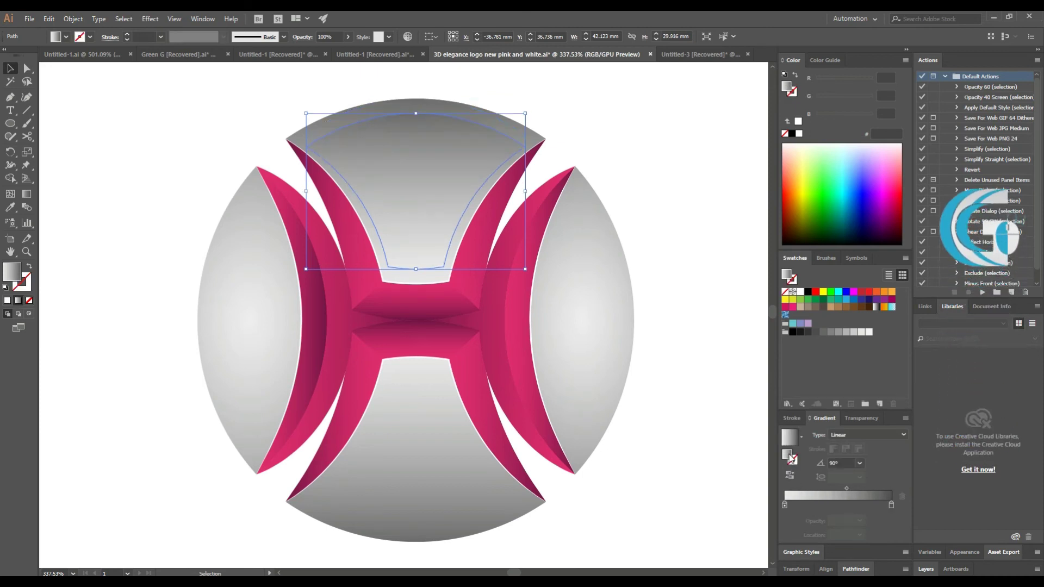
left_click(785, 505)
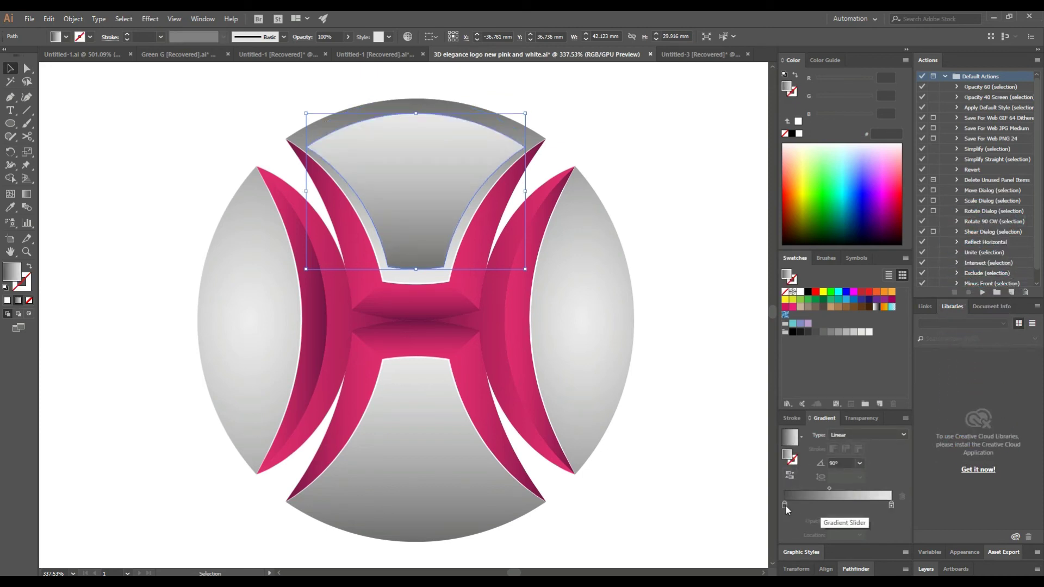
double_click(785, 505)
type("0")
key("Return")
key("ctrl+shift+a")
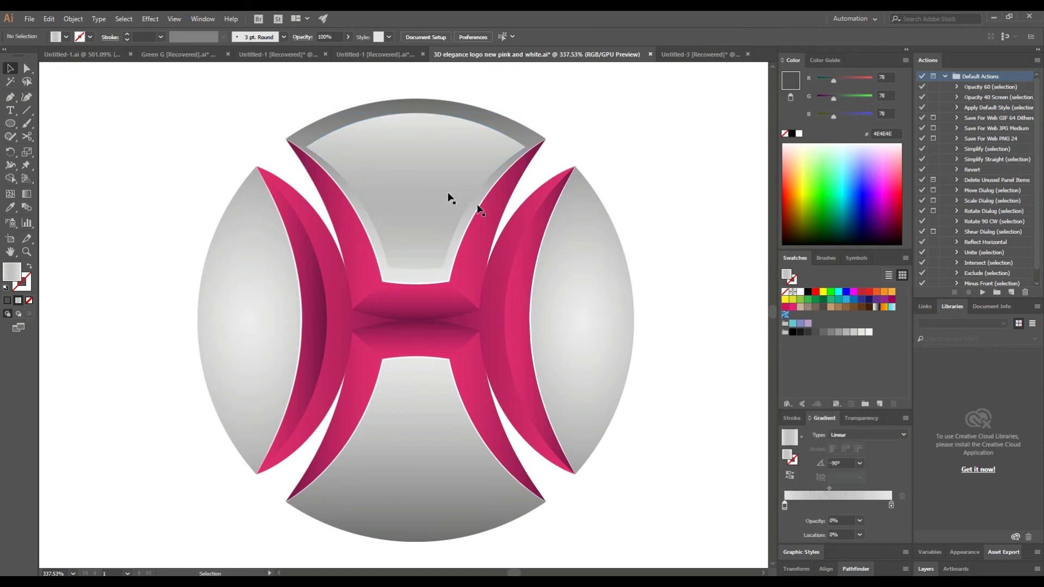
left_click_drag(416, 104, 416, 99)
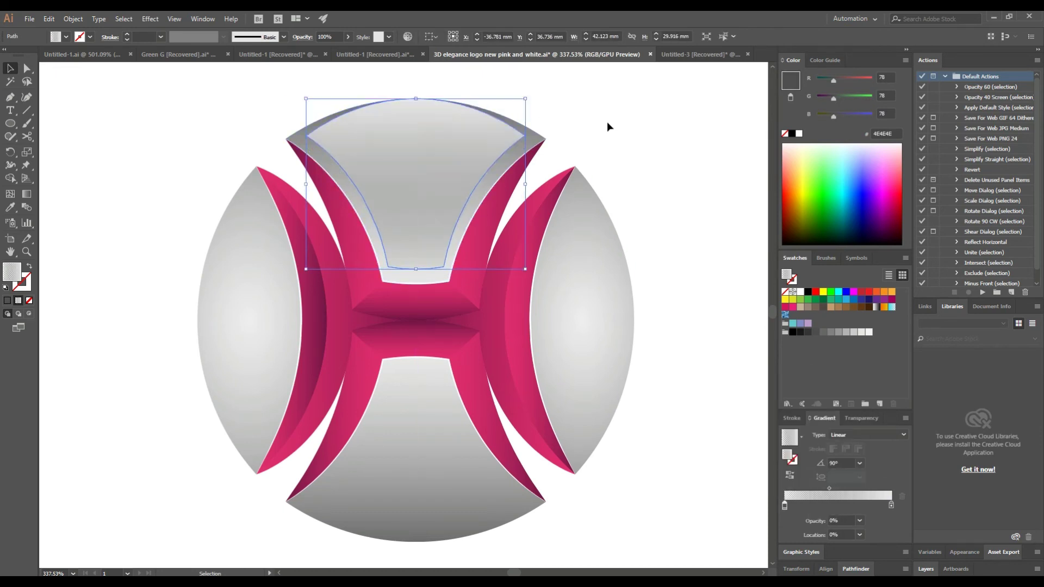
double_click(891, 506)
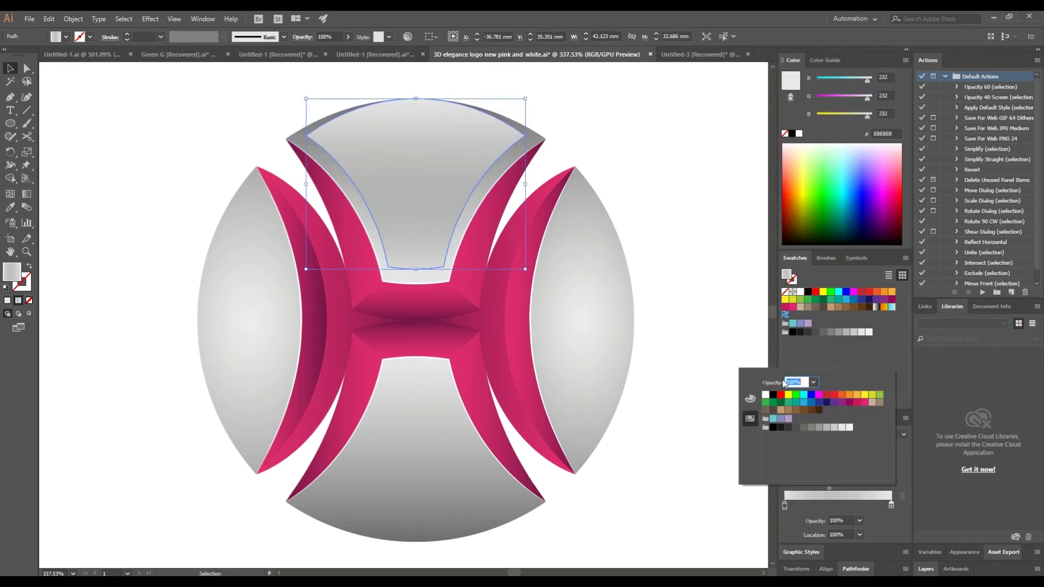
left_click(828, 455)
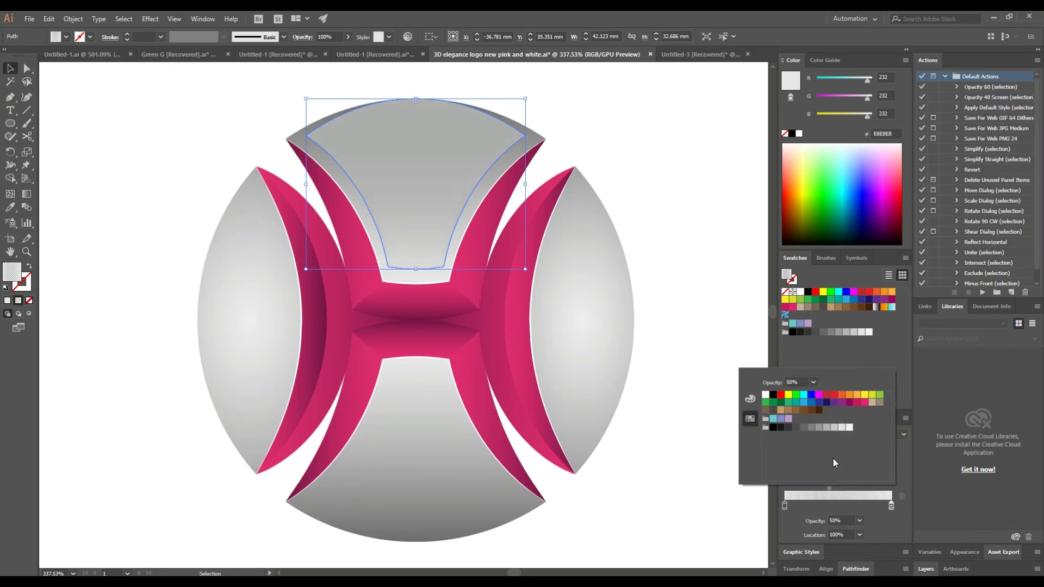
left_click(762, 345)
key("ctrl+shift+a")
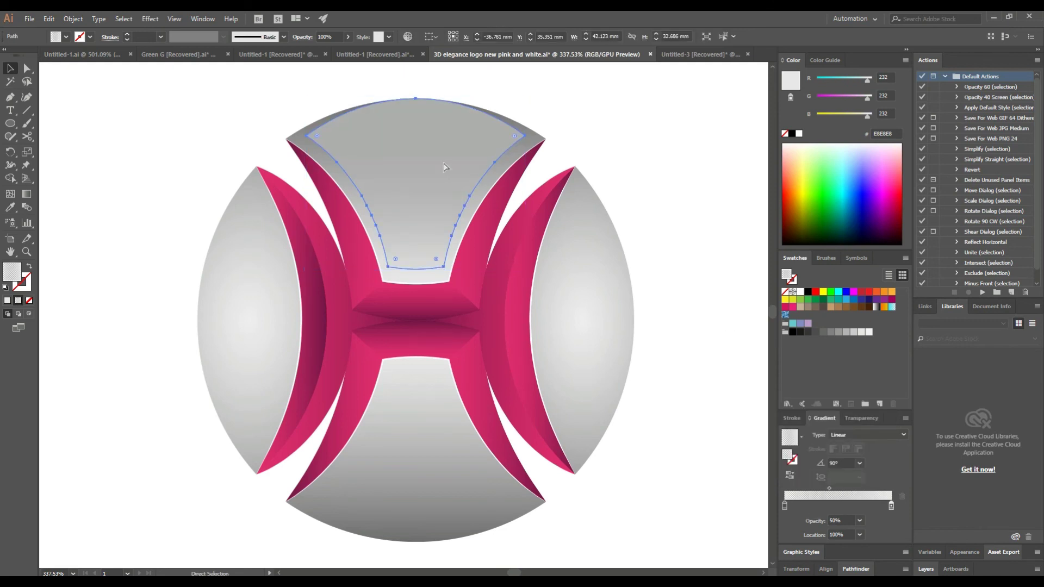
- Scale two progressively smaller nested copies inside the top grey section
key("v")
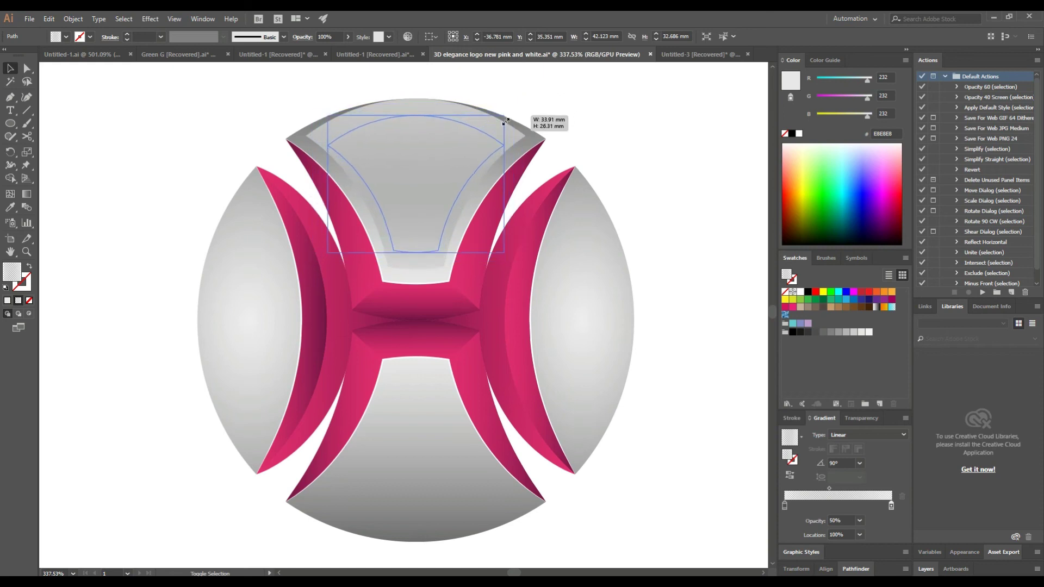
left_click_drag(528, 99, 495, 122)
left_click_drag(417, 106, 418, 98)
left_click(625, 145)
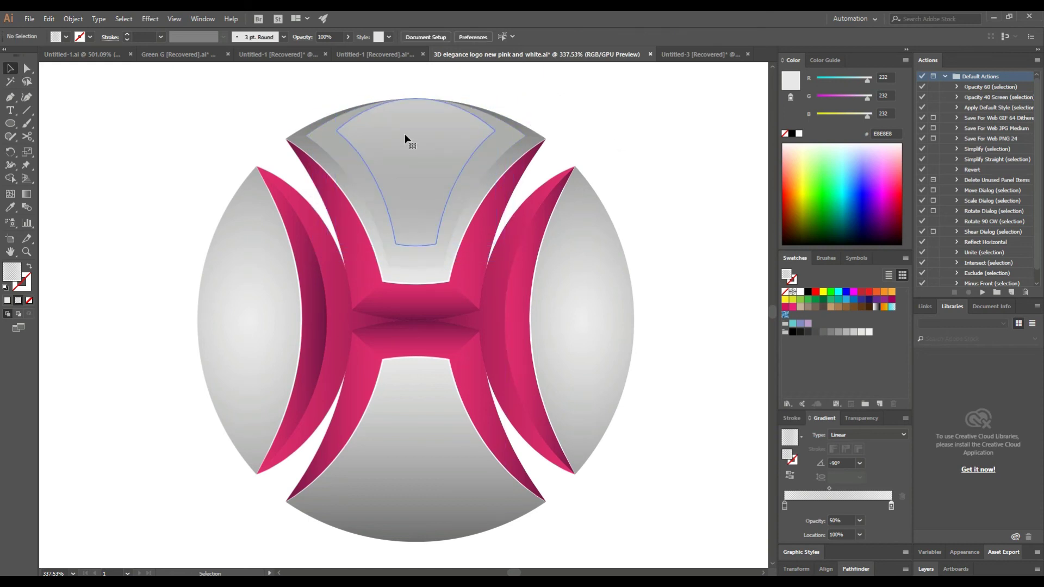
key("v")
left_click_drag(495, 98, 478, 118)
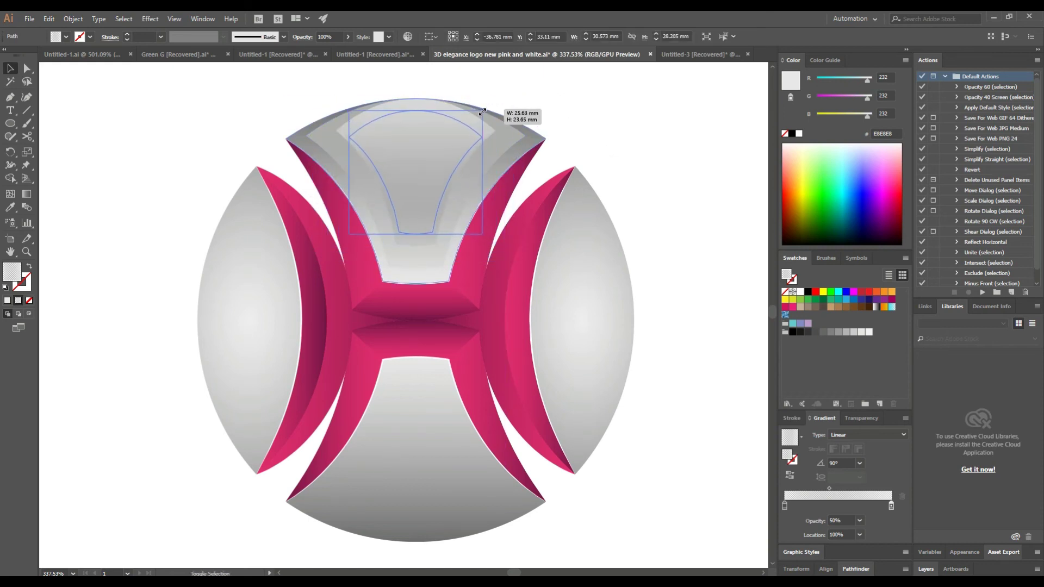
left_click_drag(417, 101, 417, 100)
left_click(624, 145)
- Group the layered top grey shapes with the pink H
left_click_drag(281, 152, 617, 125)
right_click(617, 125)
left_click(650, 190)
- Select various logo pieces, ending with only the H crossbar selected
left_click_drag(667, 216, 571, 245)
left_click(690, 290)
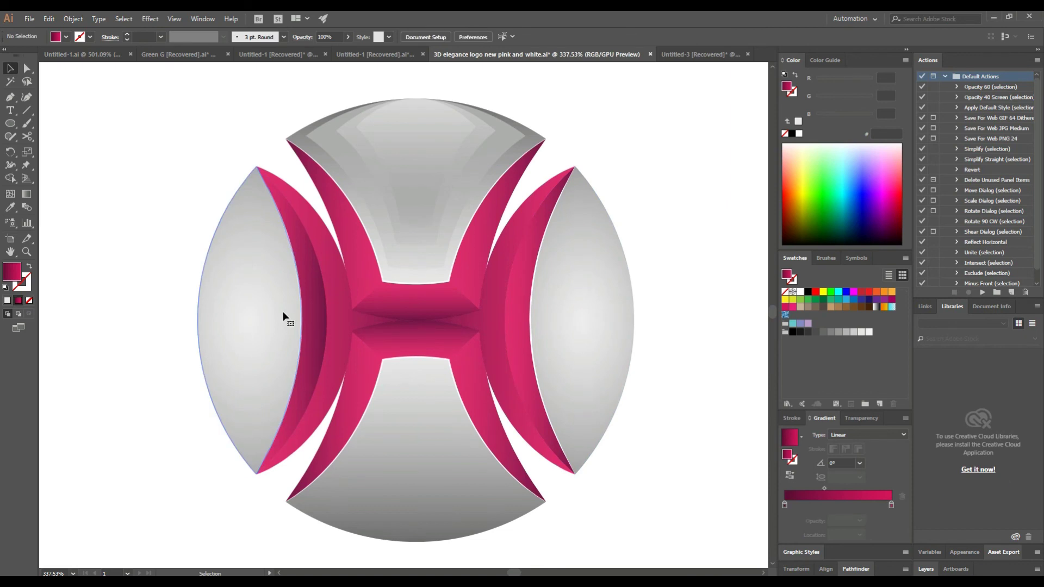
left_click(282, 317)
left_click_drag(143, 310, 330, 328)
right_click(333, 330)
key("Escape")
left_click(490, 350, "shift")
right_click(337, 344)
key("Escape")
left_click(394, 298)
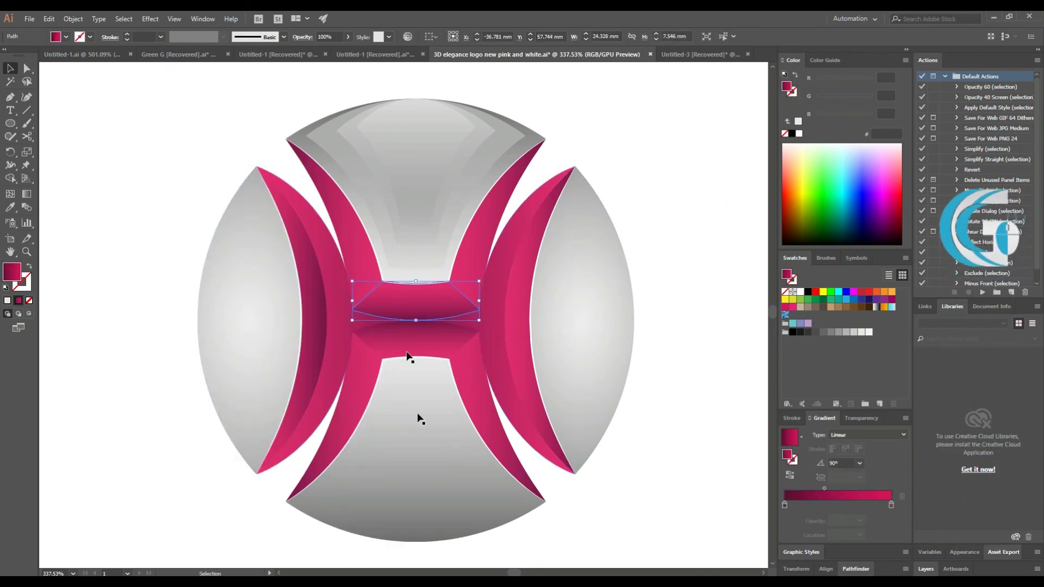
- Select different sets of logo pieces, checking their right-click options
left_click_drag(465, 313, 468, 288)
right_click(468, 287)
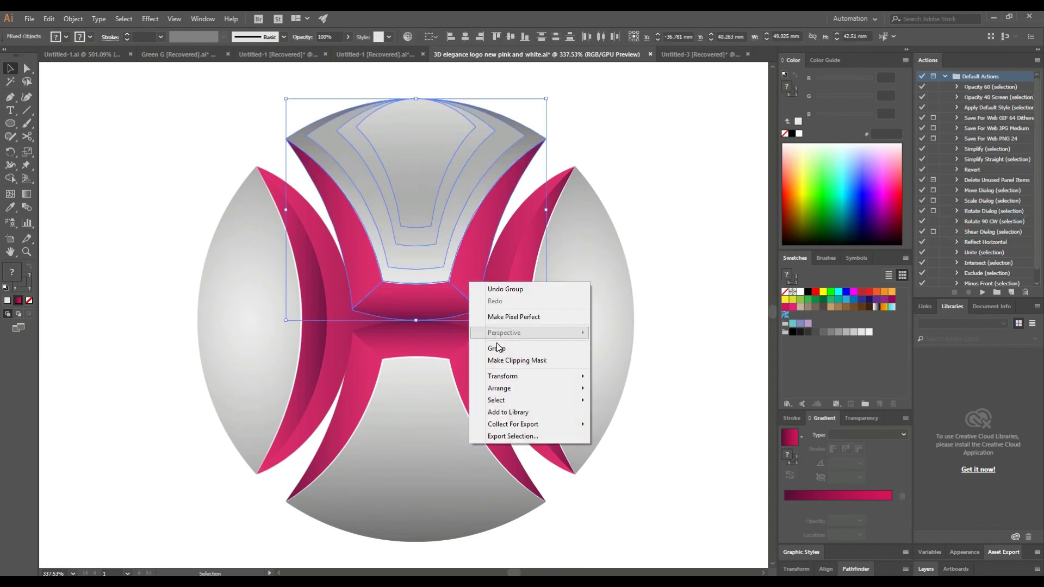
key("Escape")
scroll(380, 435, "down", 3)
left_click_drag(329, 484, 513, 364)
right_click(439, 257)
key("Escape")
left_click(284, 337)
scroll(284, 337, "up", 3)
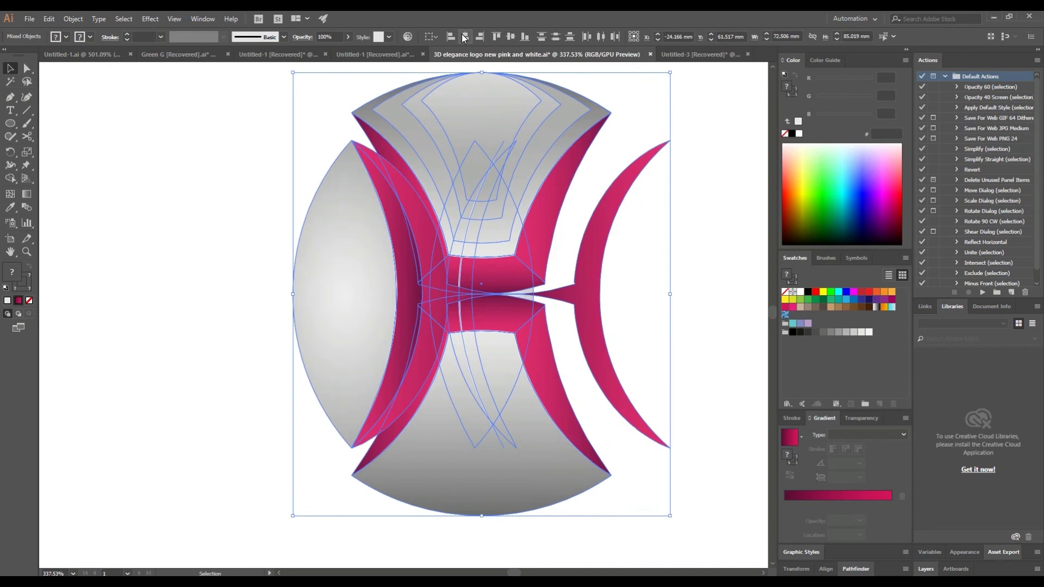
mouse_move(673, 234)
left_mouse_down()
mouse_move(505, 295)
mouse_move(554, 287)
left_mouse_up()
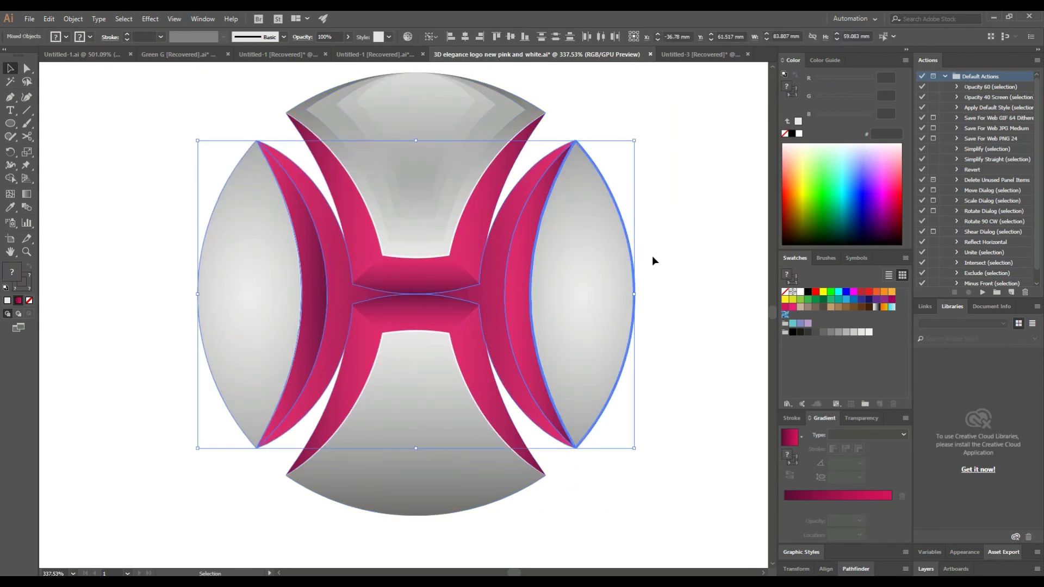
left_click(570, 287, "shift")
left_click(578, 280)
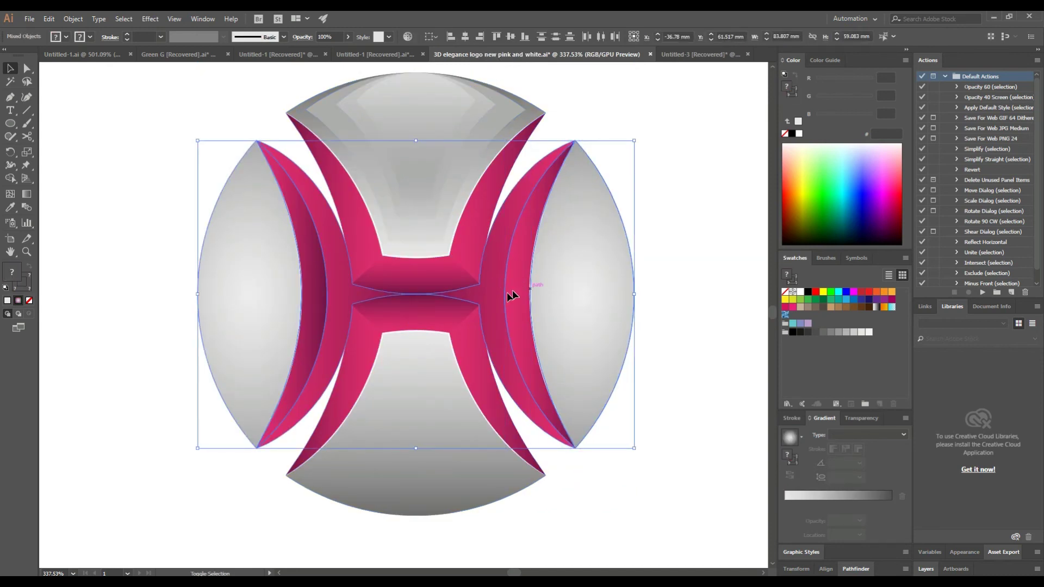
- Group the right pink crescent with the right grey ellipse
left_click(517, 340, "shift")
right_click(486, 304)
left_click(522, 365)
left_click(523, 294)
left_click(576, 278, "shift")
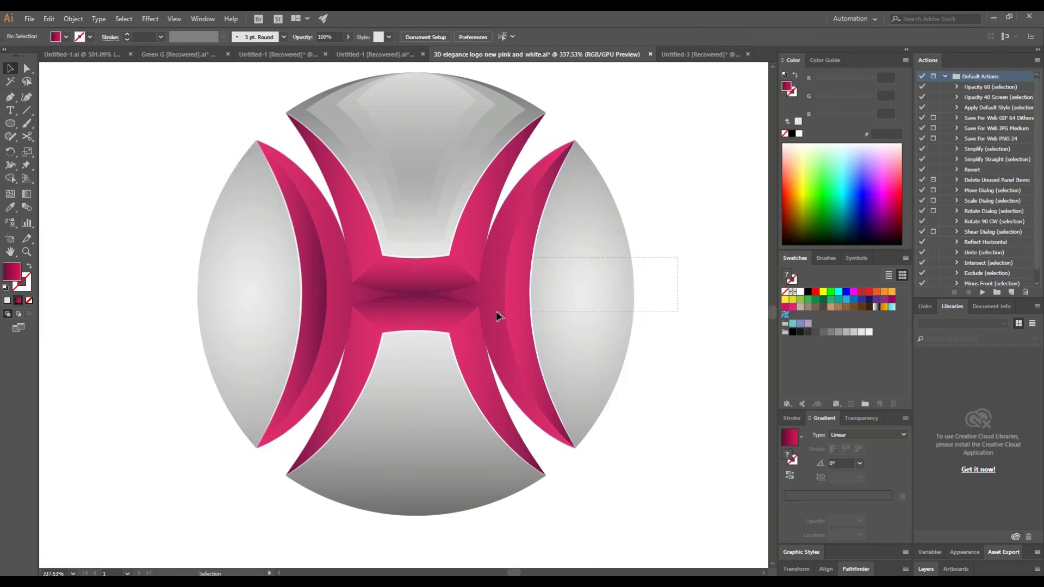
right_click(554, 305)
left_click(614, 371)
- Group the left pink crescent with the left grey ellipse
left_click(168, 304)
left_click(217, 304)
left_click(283, 297, "shift")
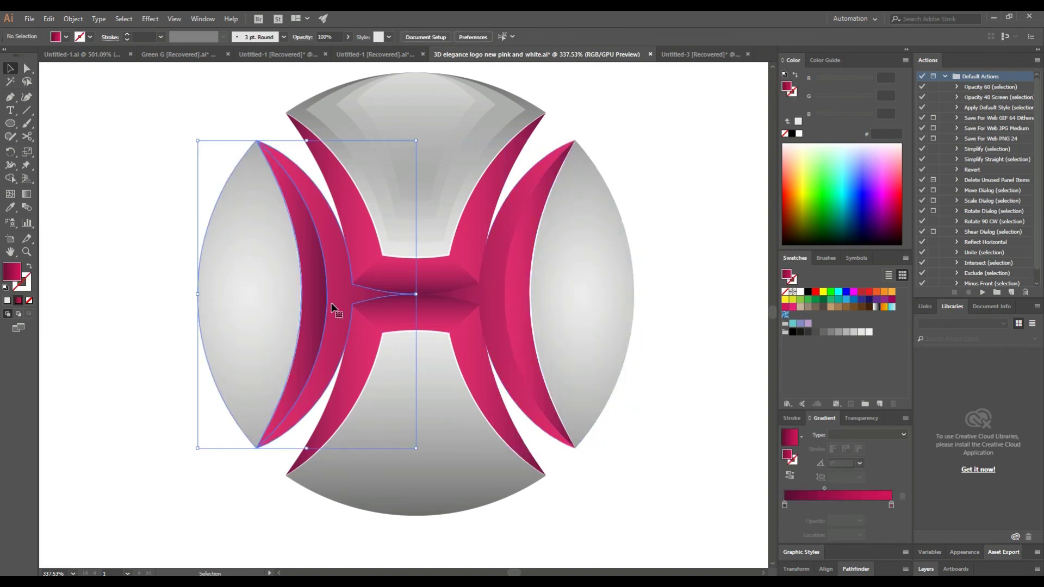
right_click(344, 301)
left_click(370, 367)
- Check the right group's options, then select all the logo pieces
left_click(513, 305)
right_click(513, 306)
left_click(543, 367)
scroll(384, 155, "up", 1)
mouse_move(207, 217)
left_mouse_down()
mouse_move(539, 289)
mouse_move(596, 285)
left_mouse_up()
- Horizontally center-align the logo pieces, then move and enlarge the logo at the artboard centre
left_click(683, 246)
scroll(628, 332, "down", 1)
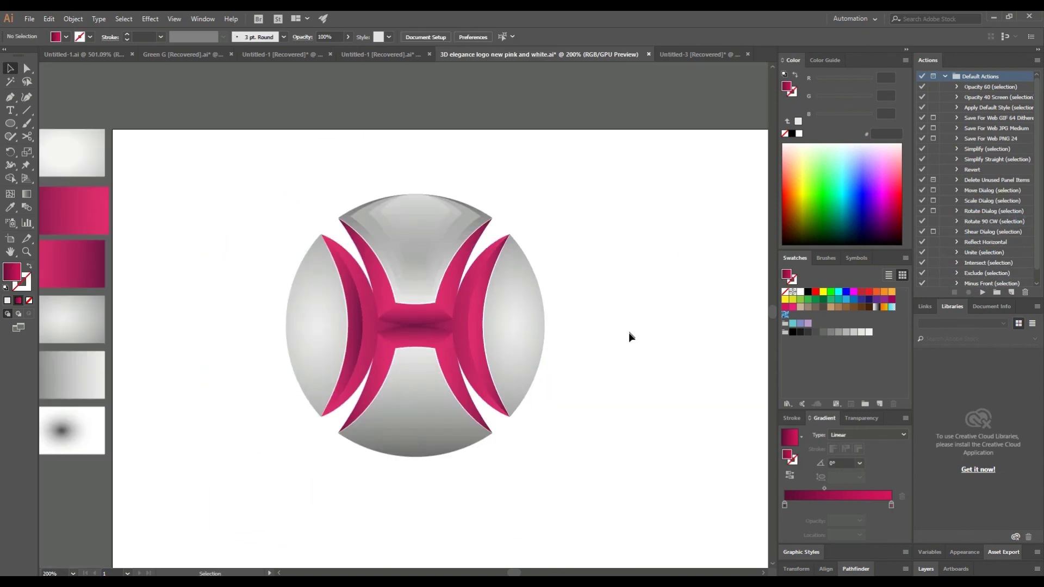
scroll(527, 284, "down", 1)
scroll(525, 282, "down", 2)
scroll(493, 317, "right", 2)
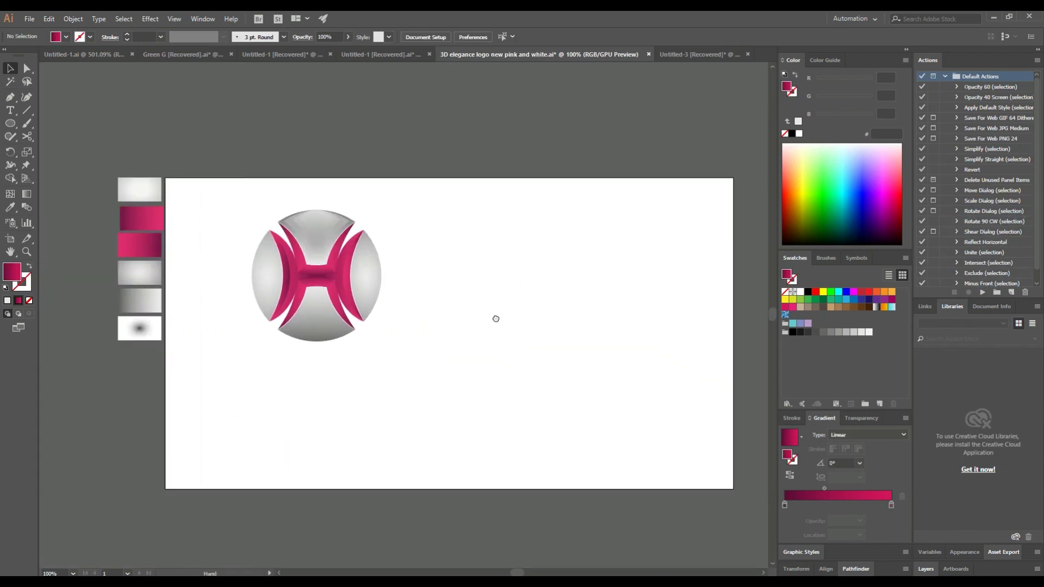
mouse_move(347, 302)
left_mouse_down()
mouse_move(425, 380)
mouse_move(483, 354)
left_mouse_up()
left_click_drag(489, 251, 537, 234)
- Stretch a grey radial-gradient rectangle across the whole artboard as the background
left_click(609, 301)
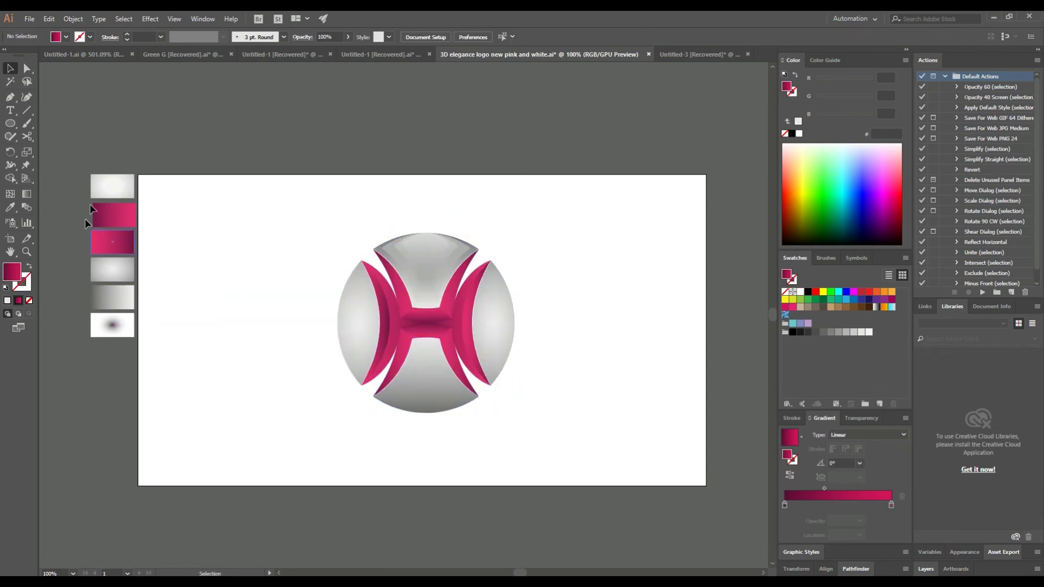
left_click_drag(154, 187, 706, 487)
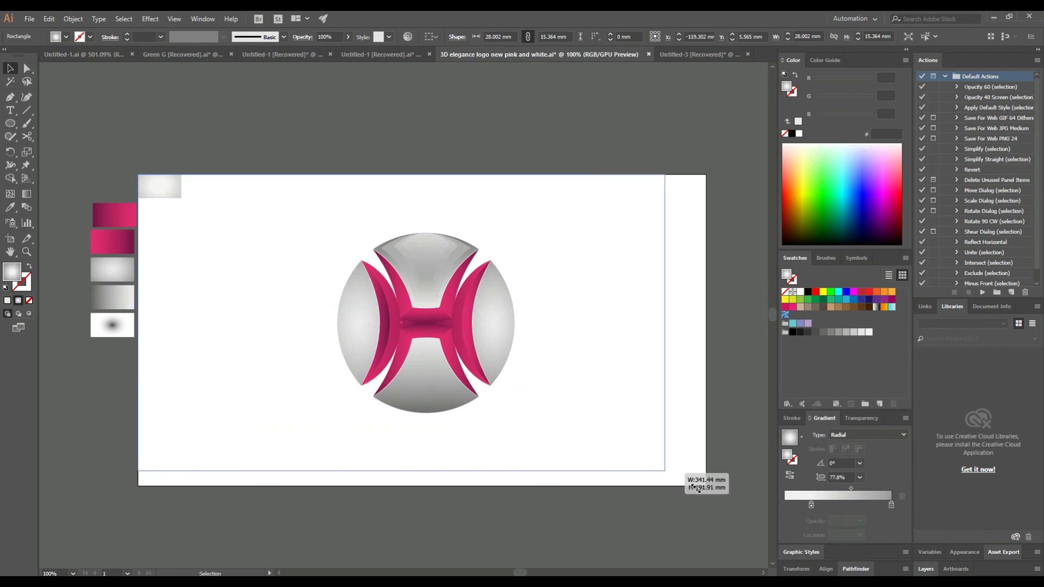
left_click(475, 118)
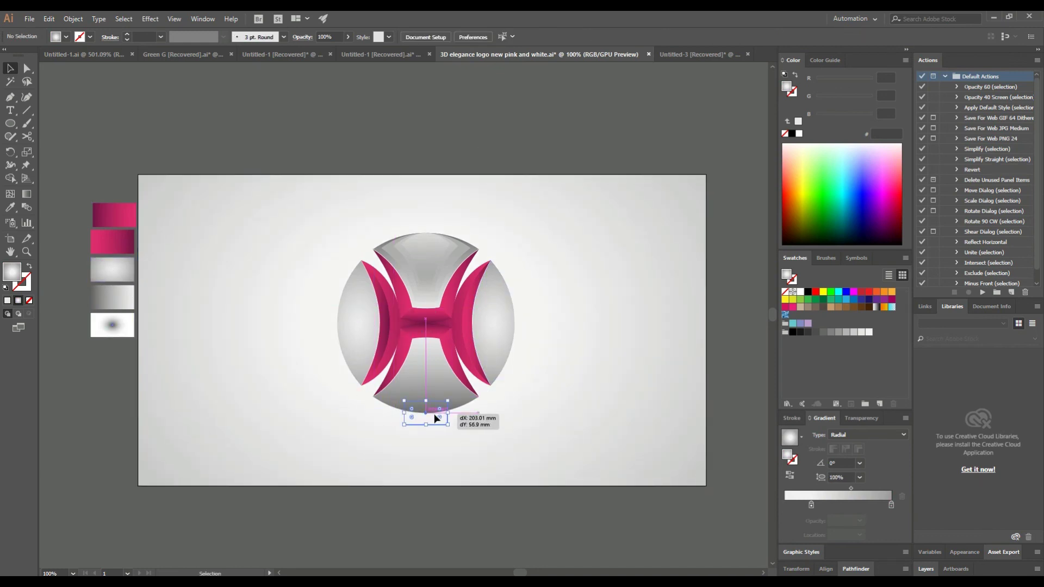
- Shape a wide, flattened radial-gradient rectangle just below the sphere as its shadow
left_click_drag(441, 427, 451, 431)
left_click_drag(461, 395, 567, 335)
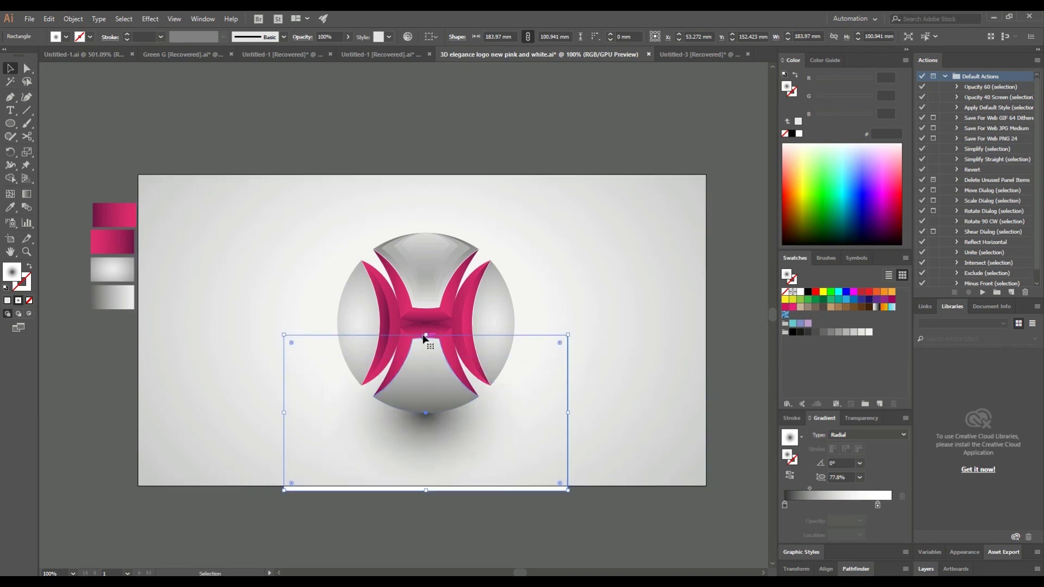
left_click_drag(433, 426, 442, 423)
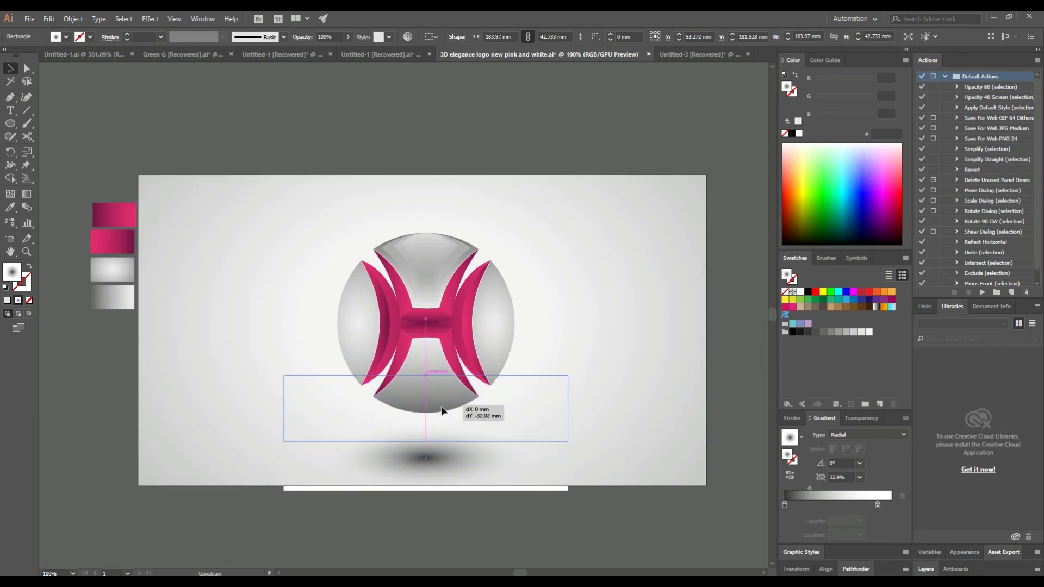
mouse_move(568, 380)
left_mouse_down()
mouse_move(703, 338)
mouse_move(587, 373)
left_mouse_up()
left_click(492, 530)
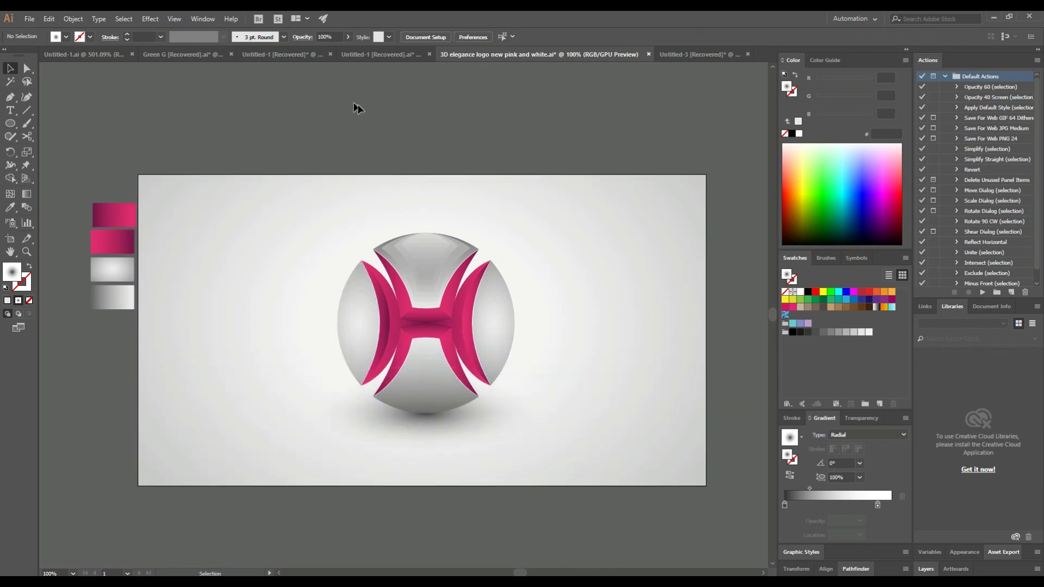
key("ctrl+a")
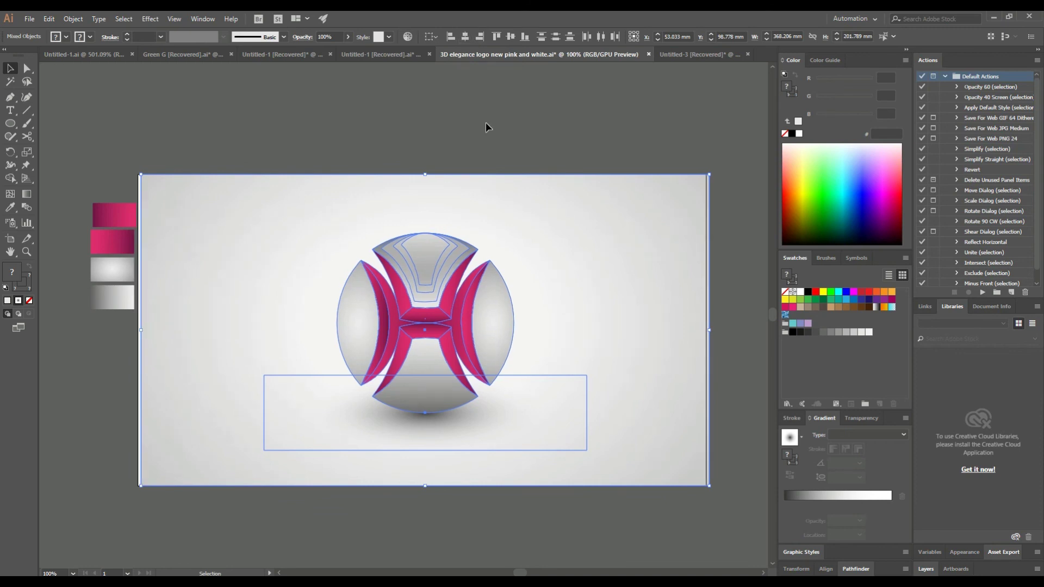
left_click(429, 124)
left_click(27, 253)
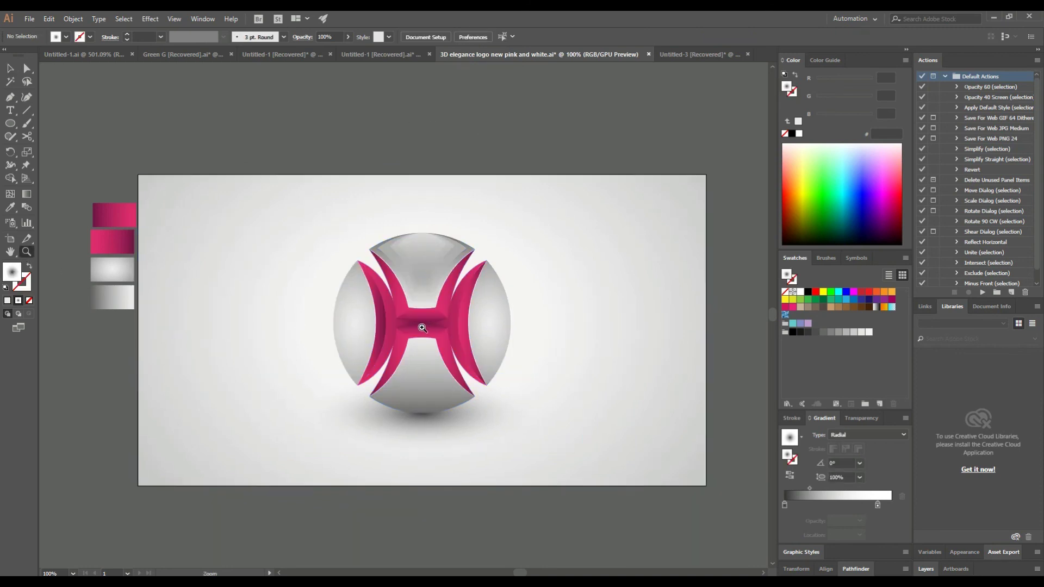
left_click_drag(424, 330, 629, 349)
left_click(629, 348)
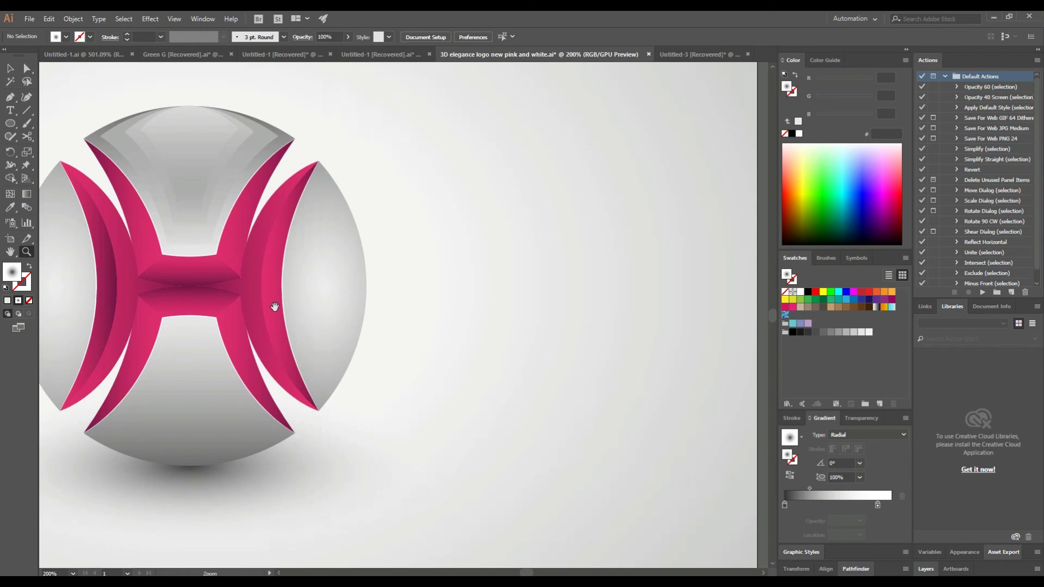